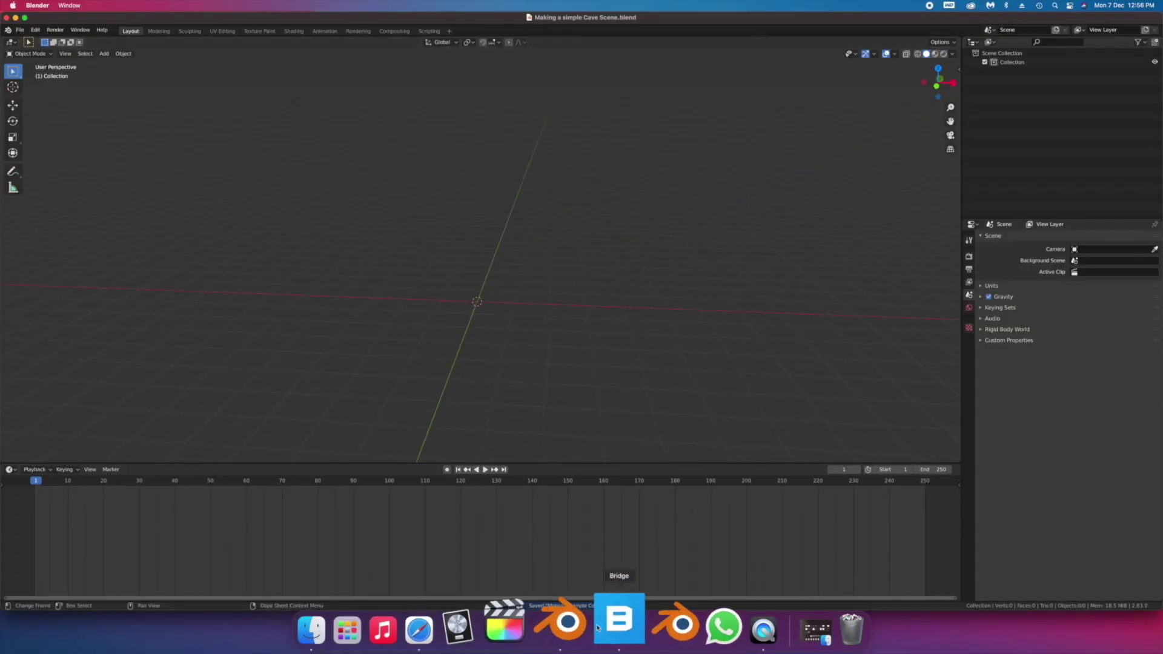
- Download the Cracked Nordic Beach Cliff in Quixel Bridge, export it and return to Blender
left_click(615, 623)
scroll(519, 276, "up", 1)
left_click(548, 279)
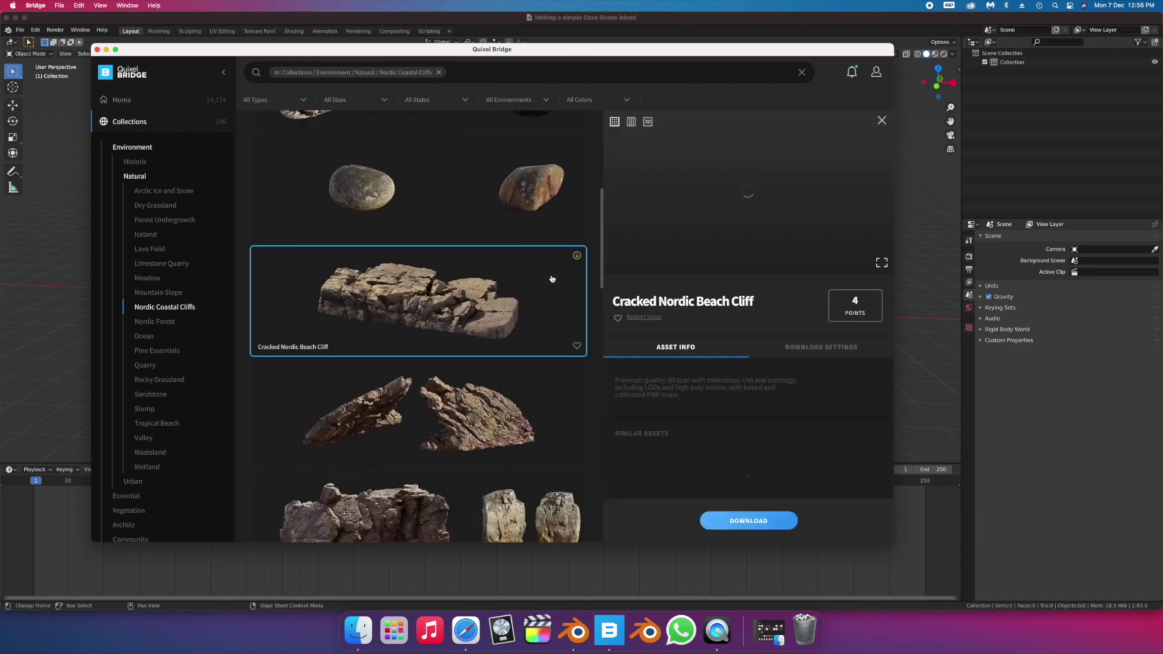
left_click(577, 256)
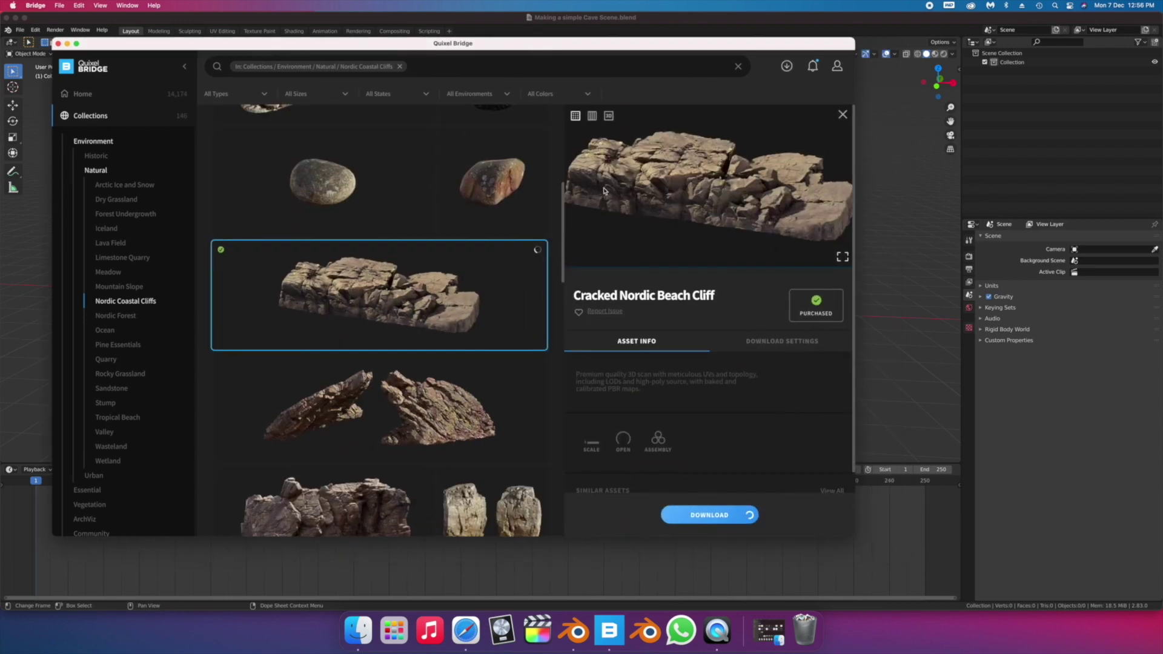
left_click(753, 342)
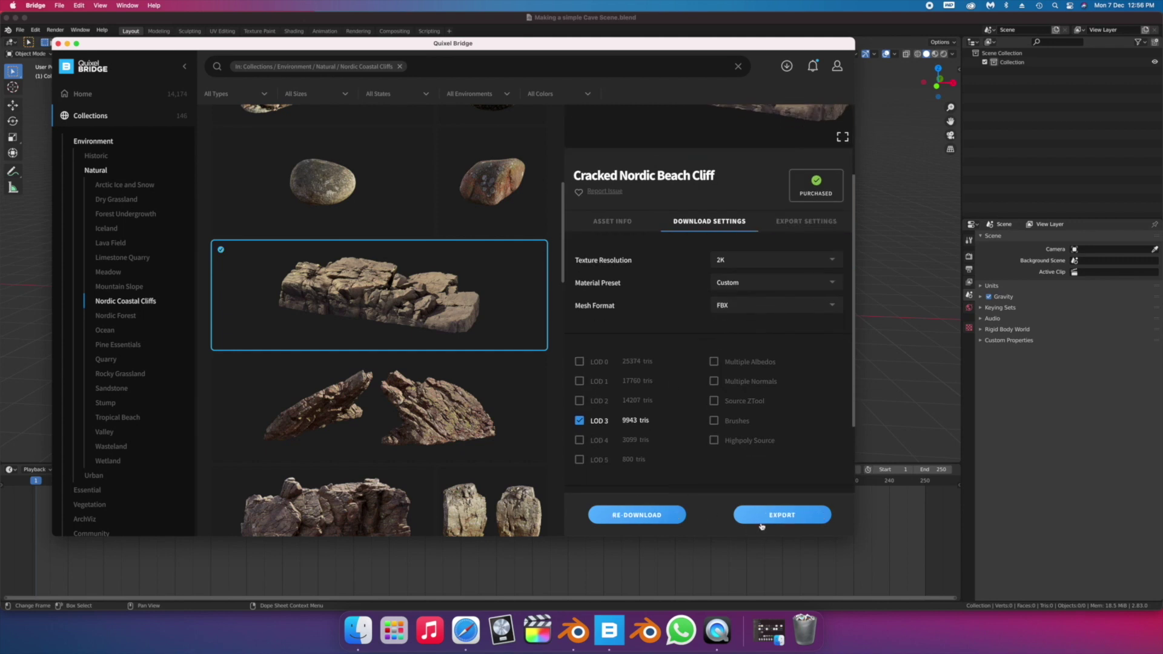
left_click(867, 299)
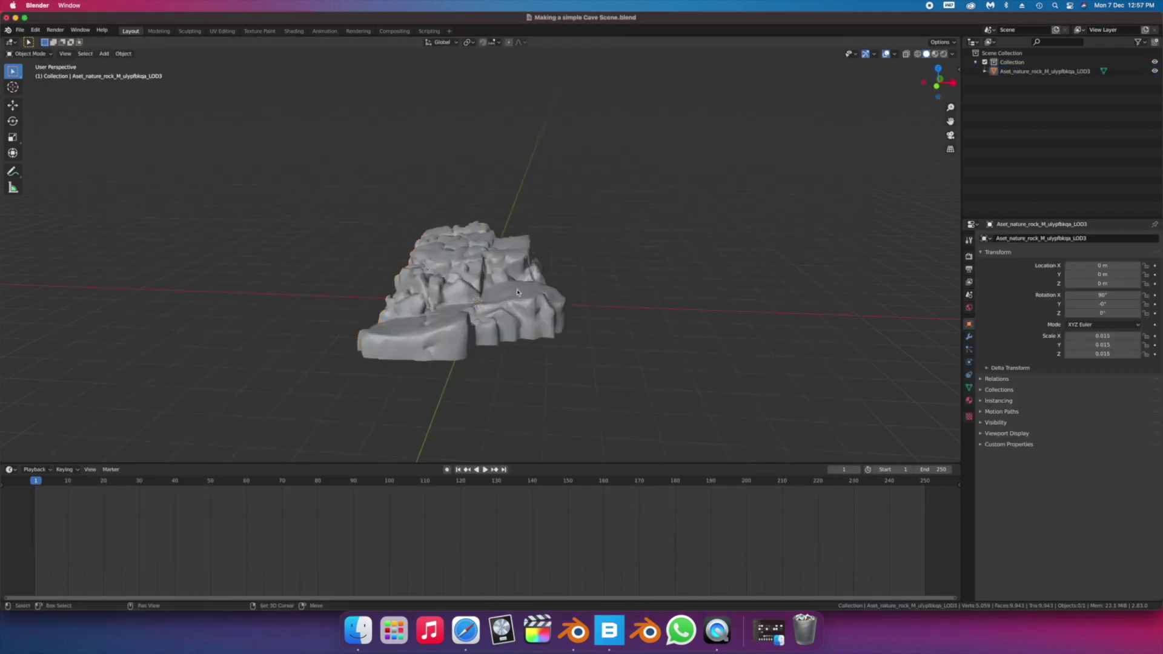
- Add a camera to the scene and place it above the imported rock
key("shift+a")
left_click(519, 425)
left_click(584, 172)
middle_click_drag(584, 172, 592, 188)
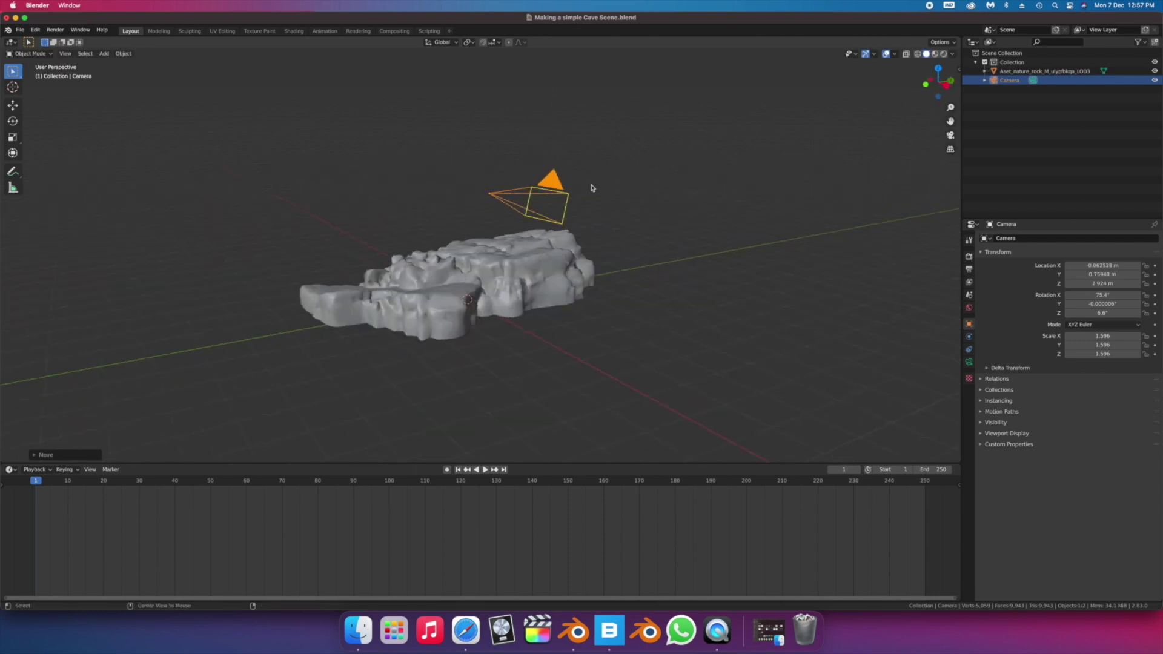
- Set the camera's rotation to 90° on X and 0° on Y and Z, and move it back along Y to about -6.17 m
type("90")
key("Return")
key("g")
key("y")
left_click(333, 236)
- Look through the camera, lock it to the view, and frame the rock in the lower part of the shot
key("KP_0")
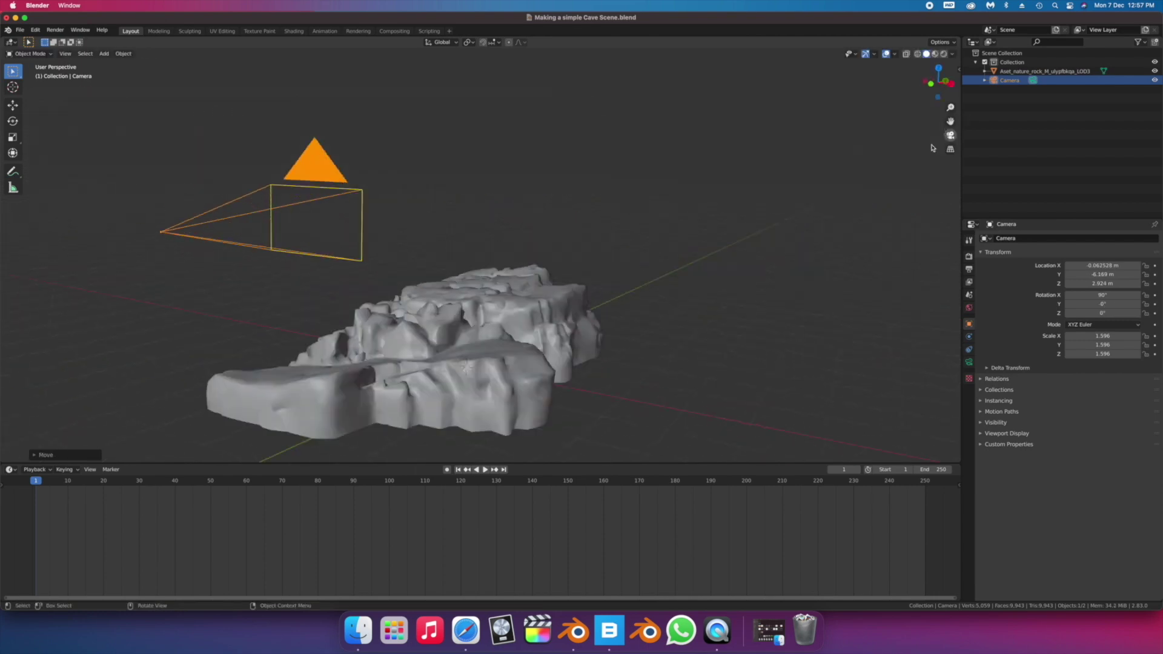
key("n")
left_click(956, 113)
left_click(936, 176)
middle_click_drag(682, 254, 688, 217, "shift")
scroll(671, 217, "down", 2)
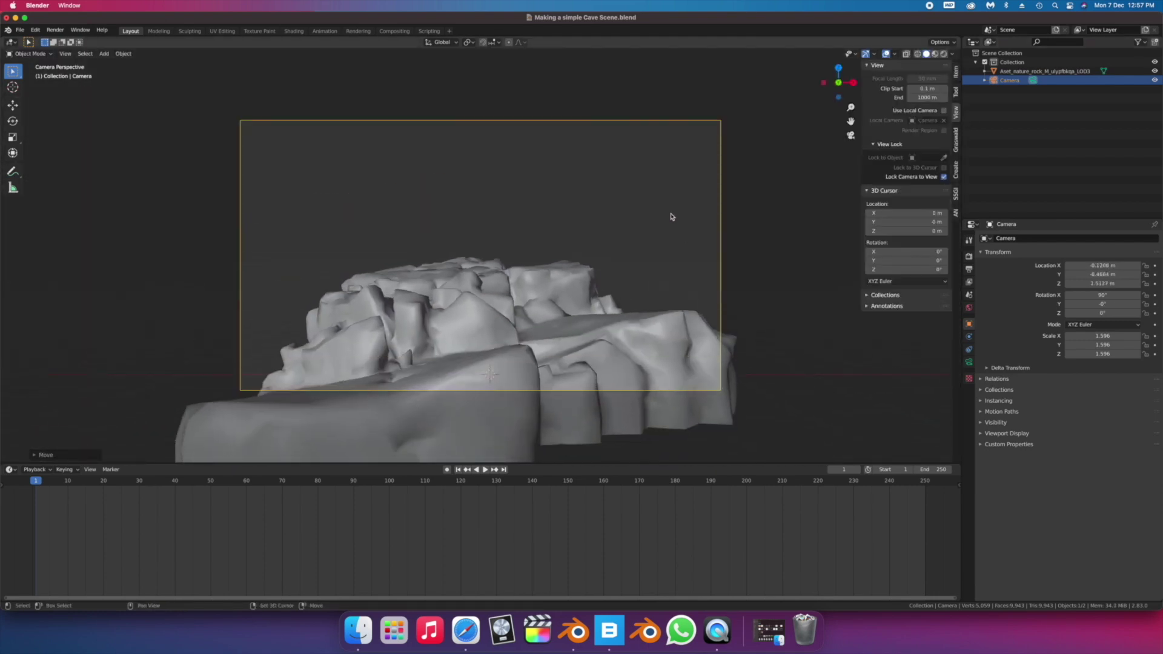
- Bring the camera slightly closer to the rock and keyframe its location, rotation and scale at frame 1
scroll(671, 217, "up", 1)
key("i")
left_click(628, 259)
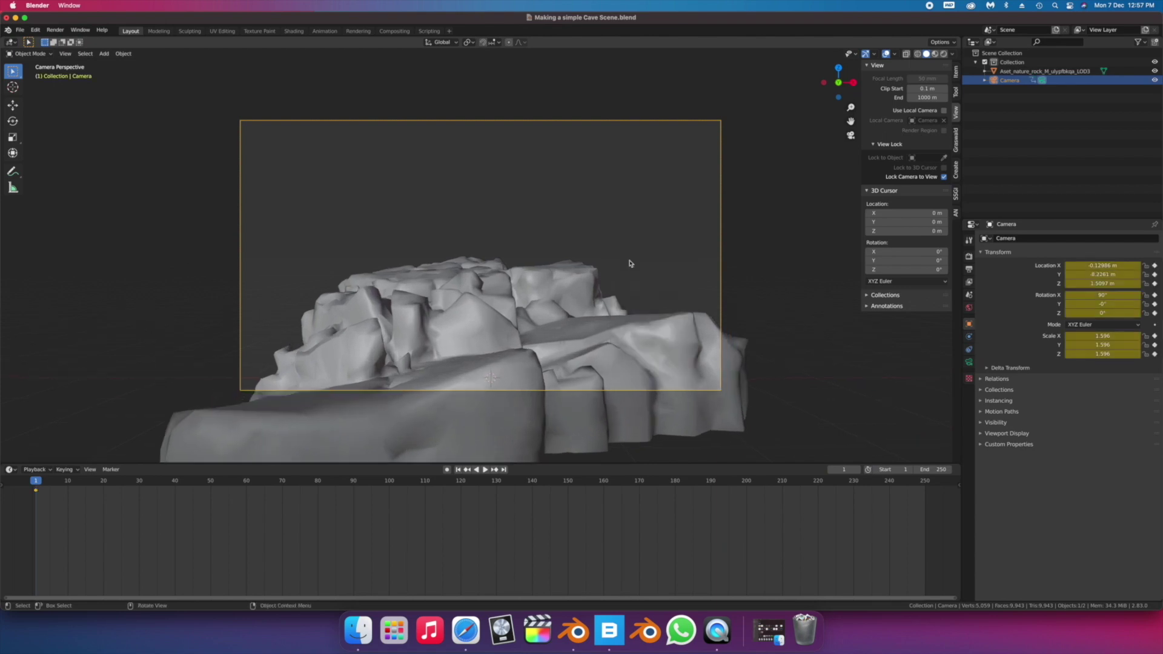
- Set the animation's end frame to 150
left_click(82, 488)
left_click(939, 469)
type("150")
key("Return")
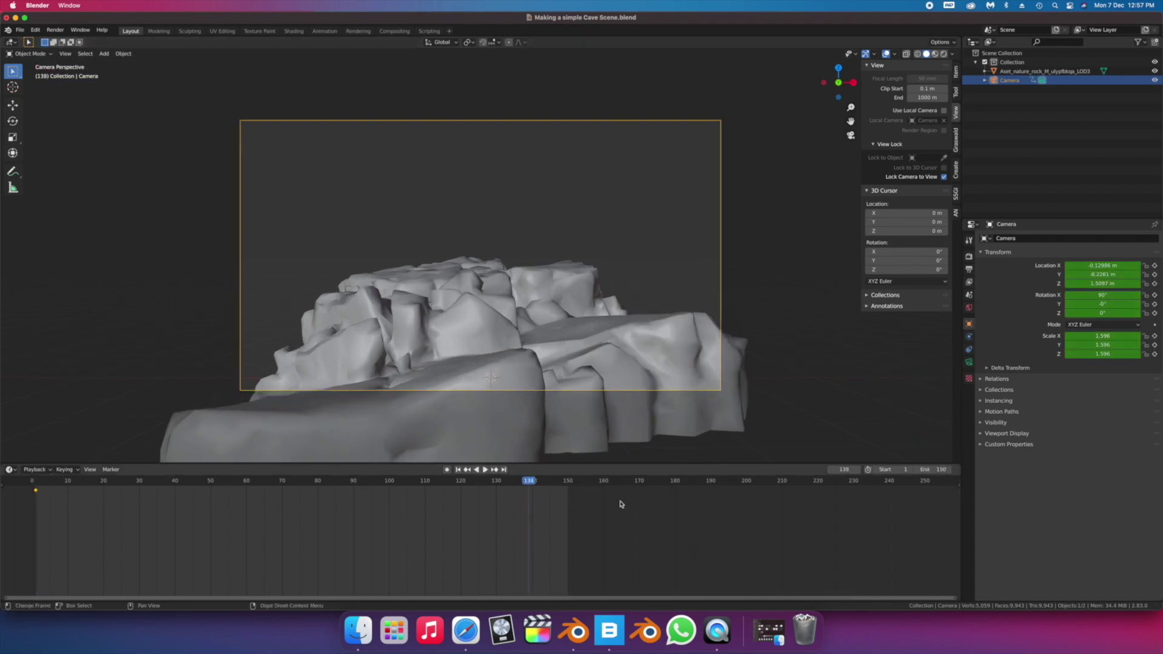
- Push the camera forward over the rock and keyframe its location, rotation and scale at frame 150
scroll(632, 311, "up", 6)
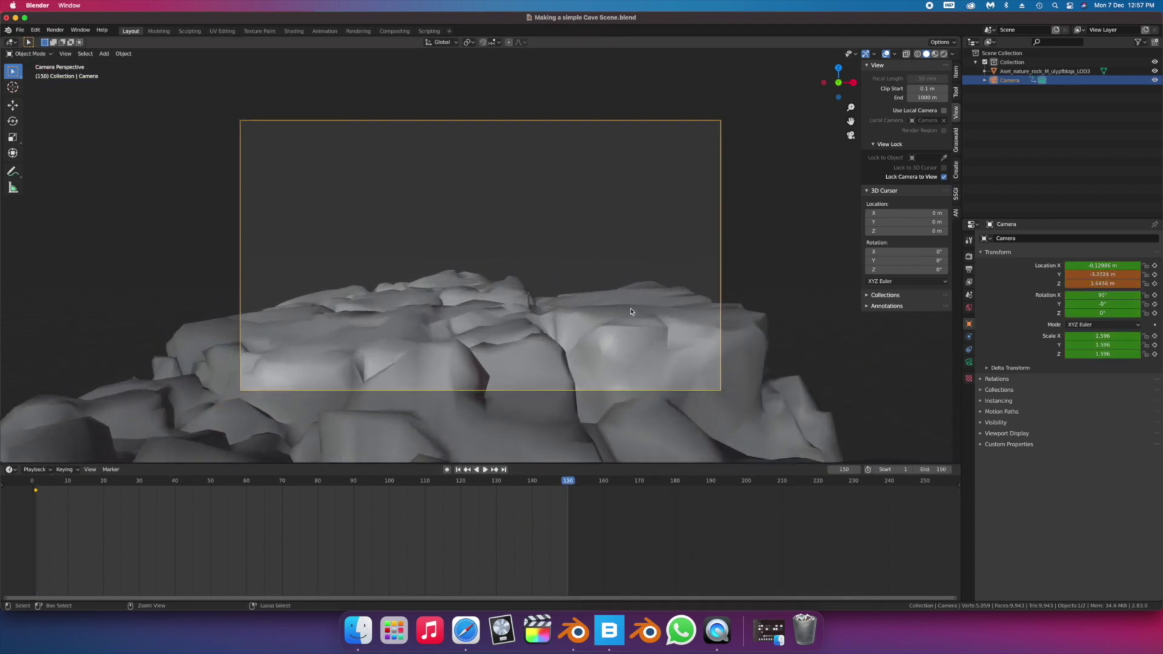
key("i")
left_click(631, 312)
- Set the camera keyframes' interpolation to Linear and play the animation
key("t")
left_click(384, 537)
key("space")
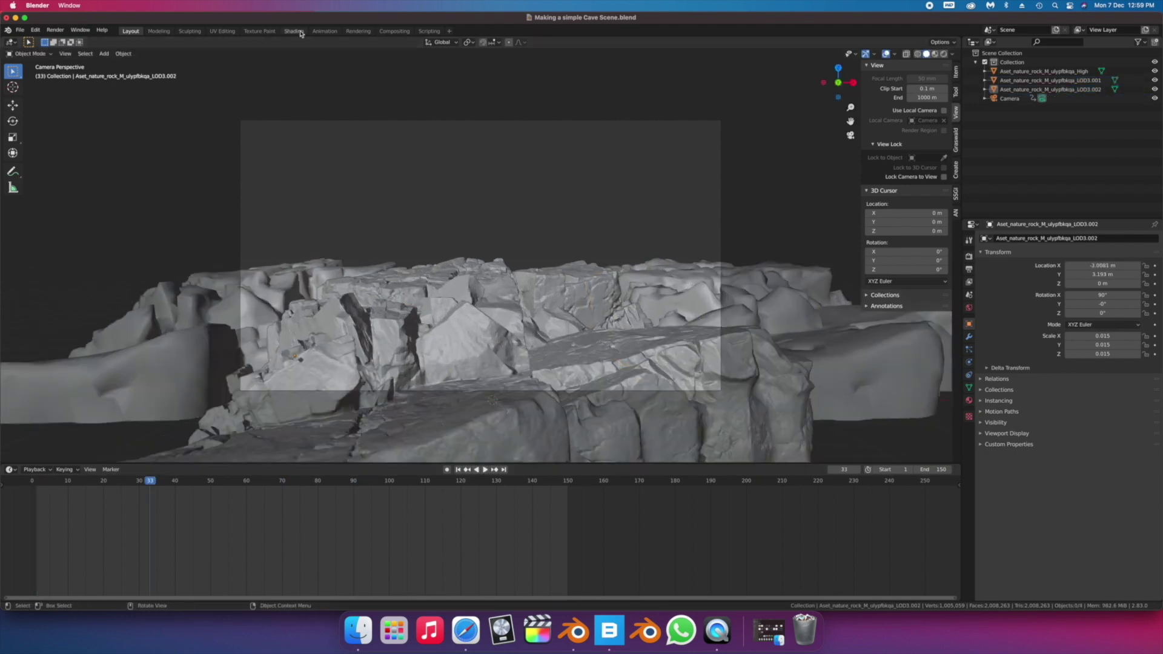
- In the Shading workspace, look through the camera and tilt the rock copy on the shot's left side about the X axis
left_click(295, 31)
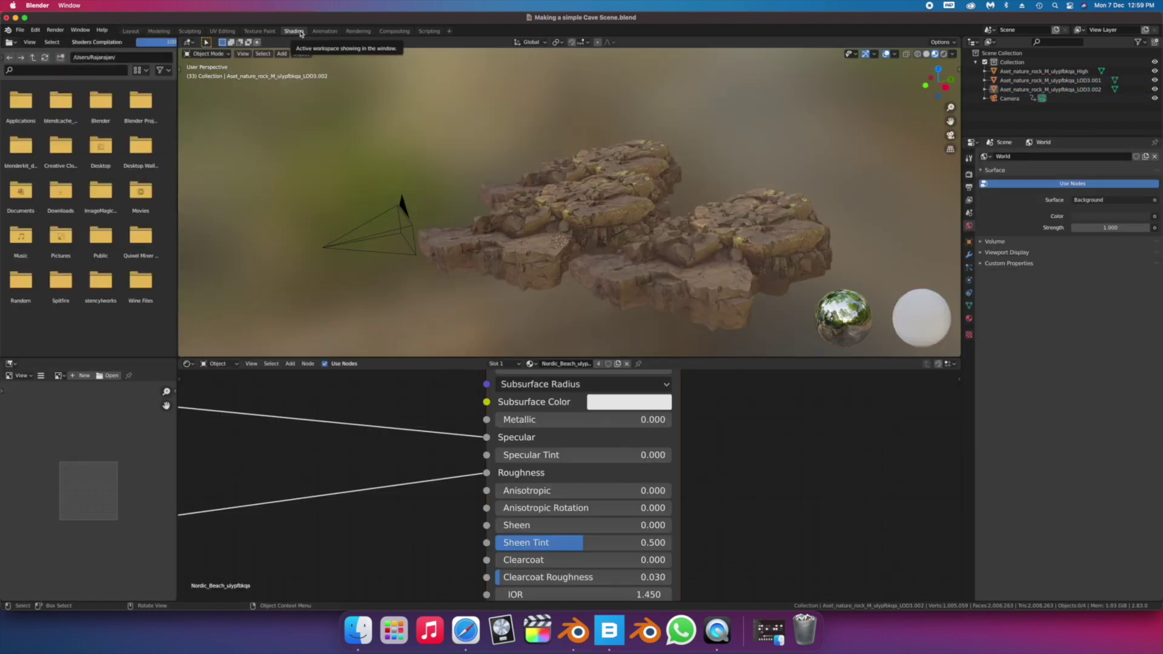
key("KP_0")
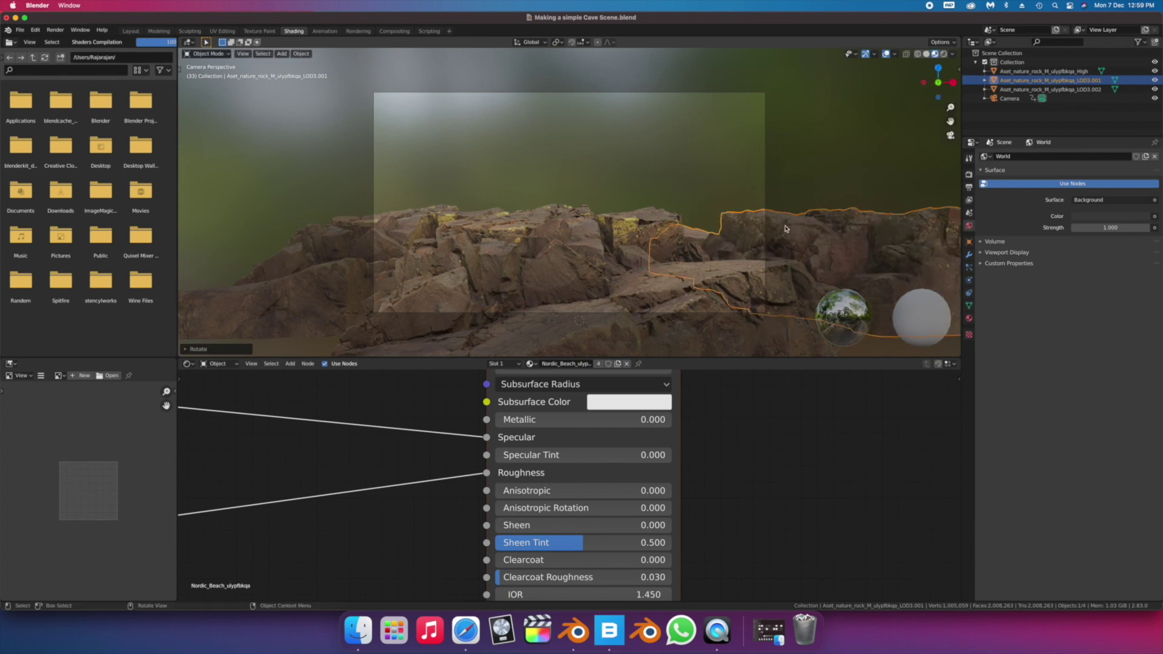
left_click(411, 231)
left_click(411, 231)
key("r")
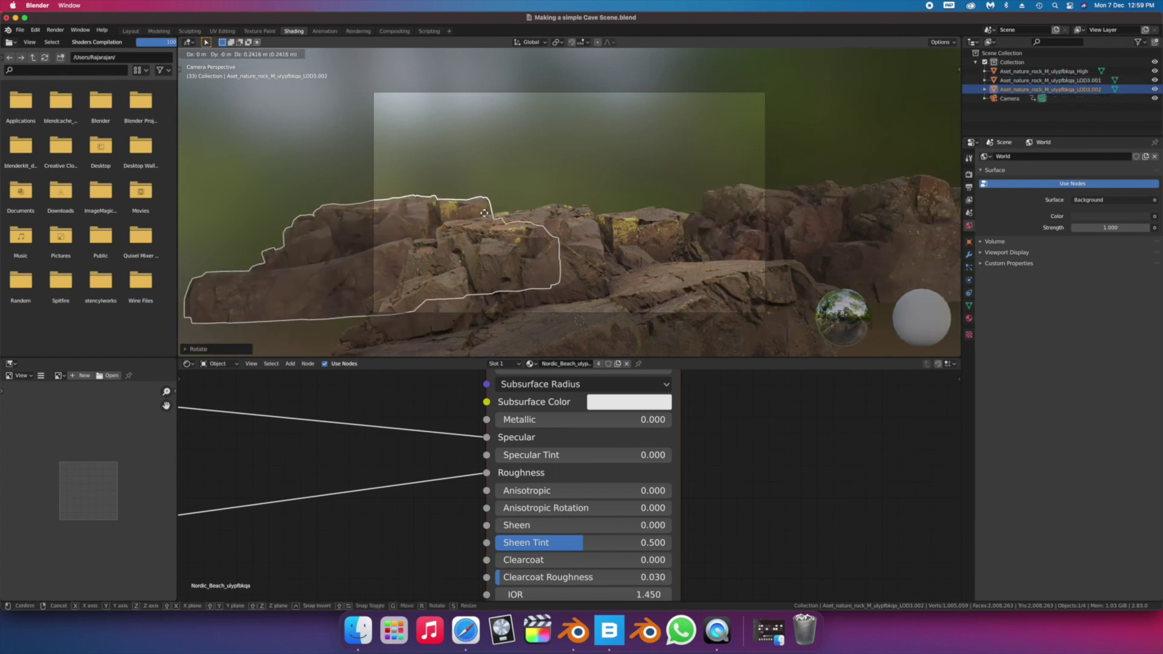
key("x")
left_click(543, 280)
- Reposition the rock copy along the Y axis and check the arrangement through the camera
middle_click_drag(543, 280, 666, 200)
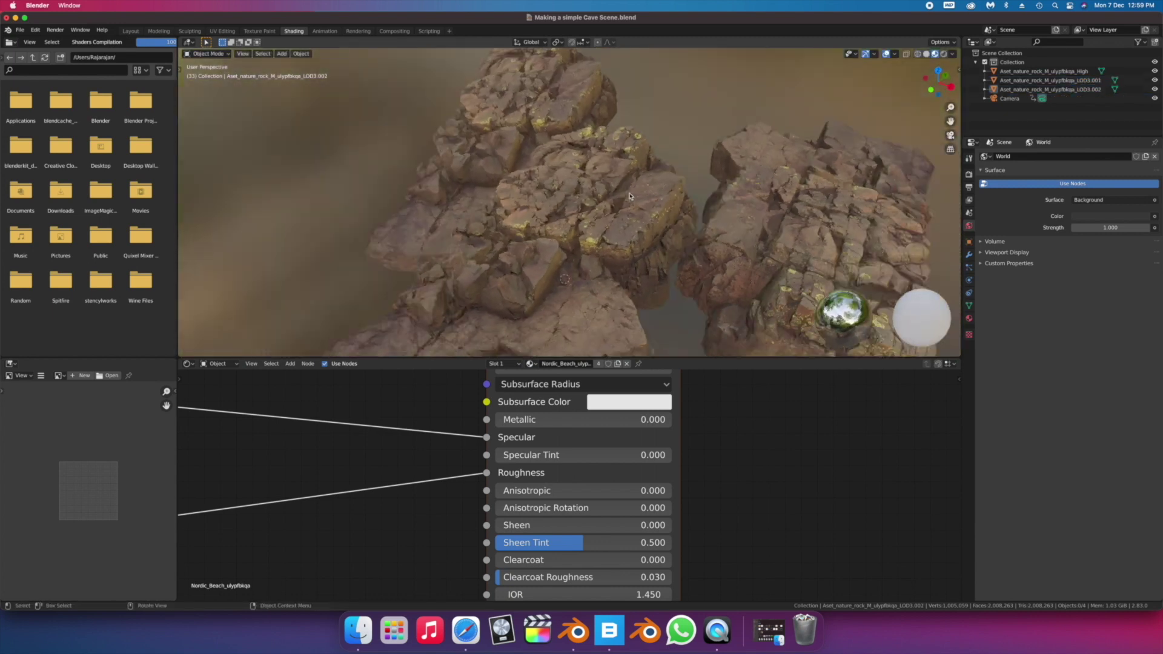
scroll(667, 200, "down", 3)
left_click(472, 141)
key("g")
key("y")
left_click(907, 147)
key("KP_0")
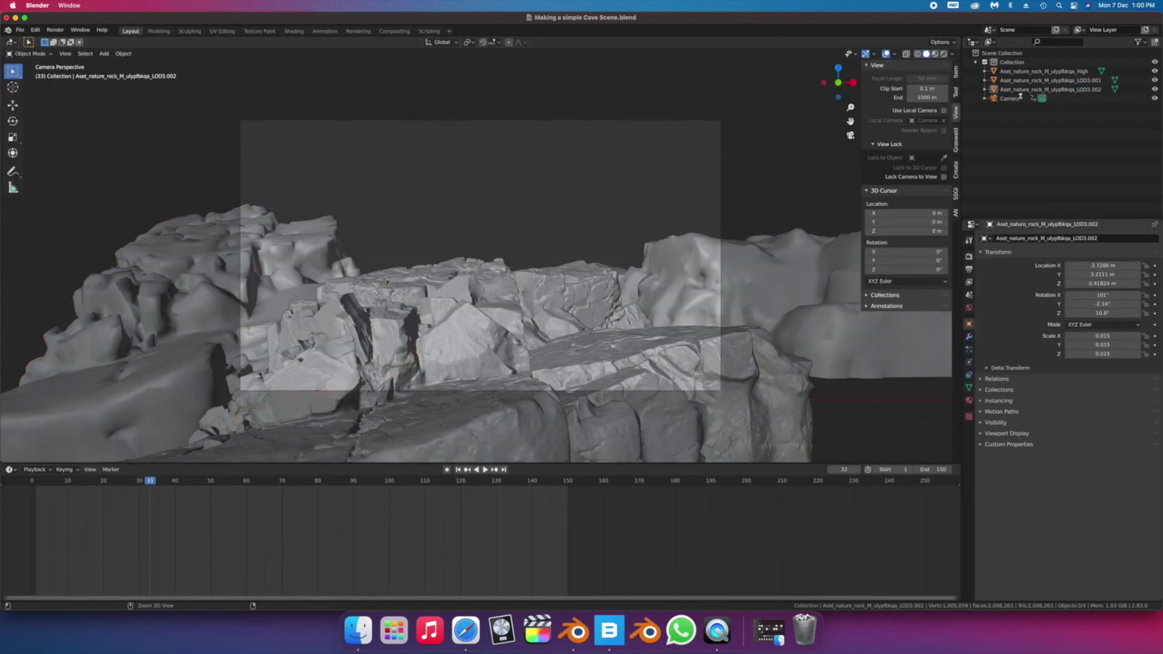
- Set the render resolution width to 2560 px
left_click(1009, 98)
left_click(970, 269)
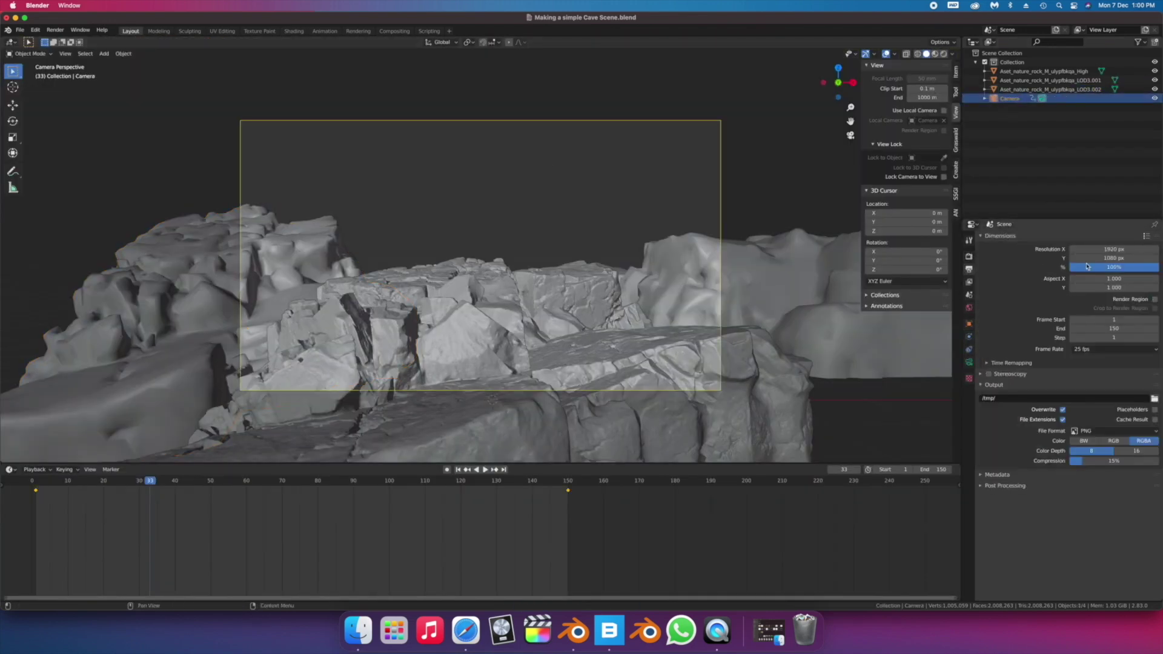
left_click(1113, 249)
type("2560")
key("Return")
- Set the camera's focal length to 35 mm
left_click(968, 361)
left_click(1107, 281)
type("35")
- Check the shot along the timeline, return to frame 1 with the camera selected, and save the file
left_click_drag(150, 480, 36, 481)
left_click(648, 291)
key("super+s")
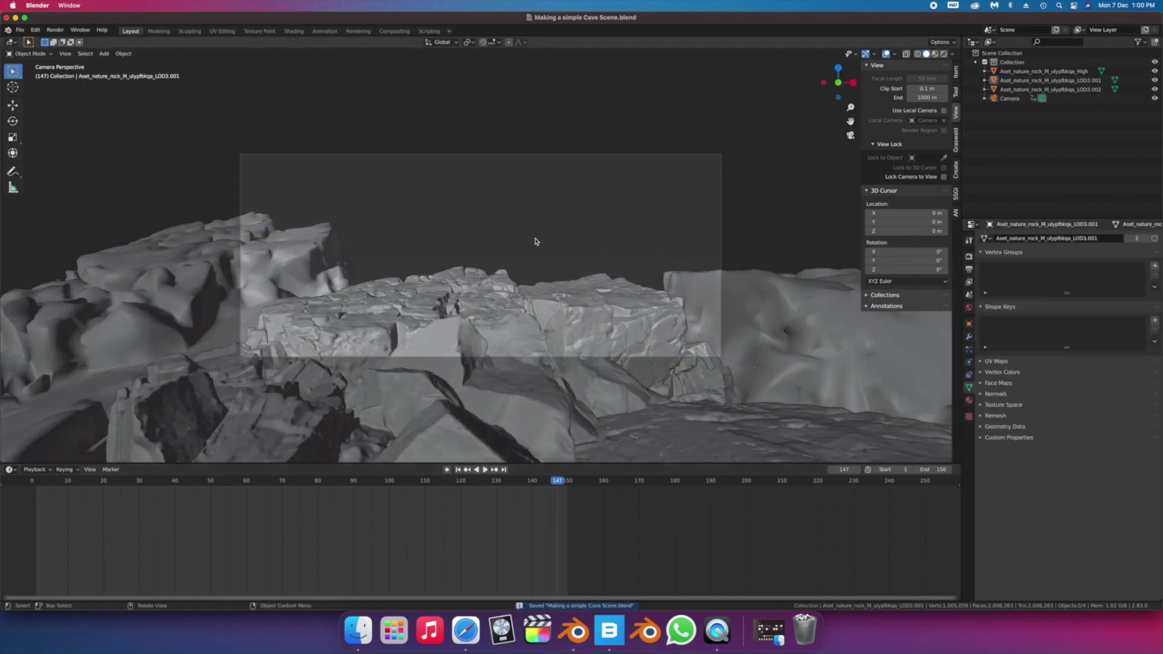
left_click(306, 356)
left_click(36, 483)
key("super+s")
- Replace the timeline with an enlarged Graph Editor and isolate the camera's X Euler Rotation curve
left_click(11, 469)
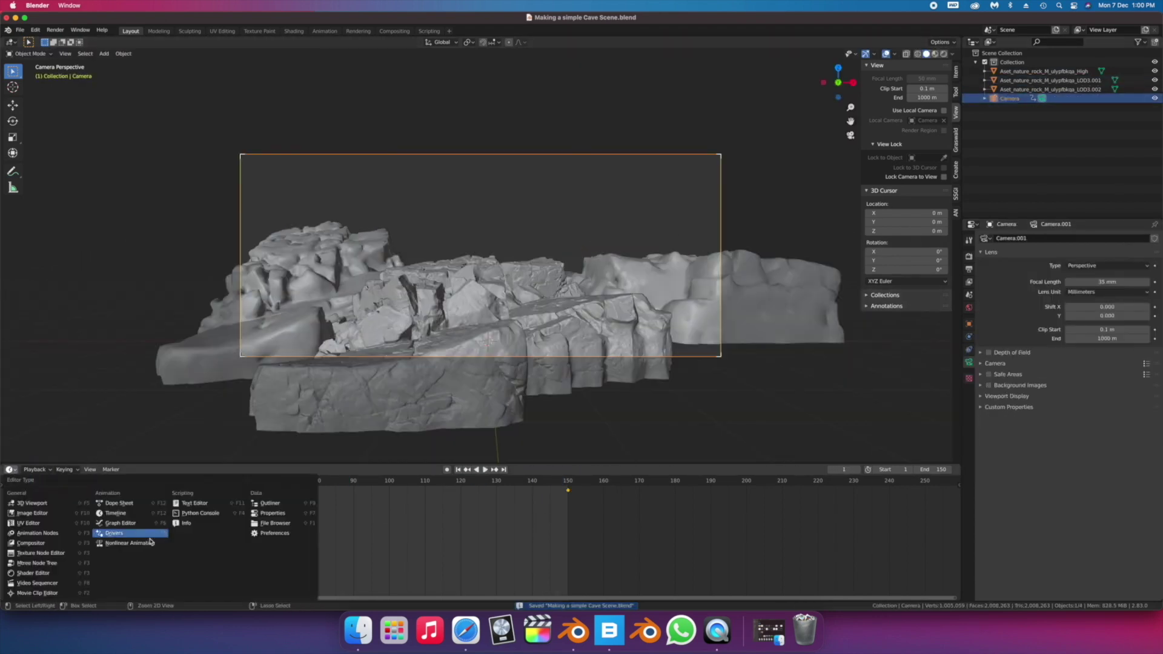
left_click(131, 524)
left_click_drag(259, 472, 260, 354)
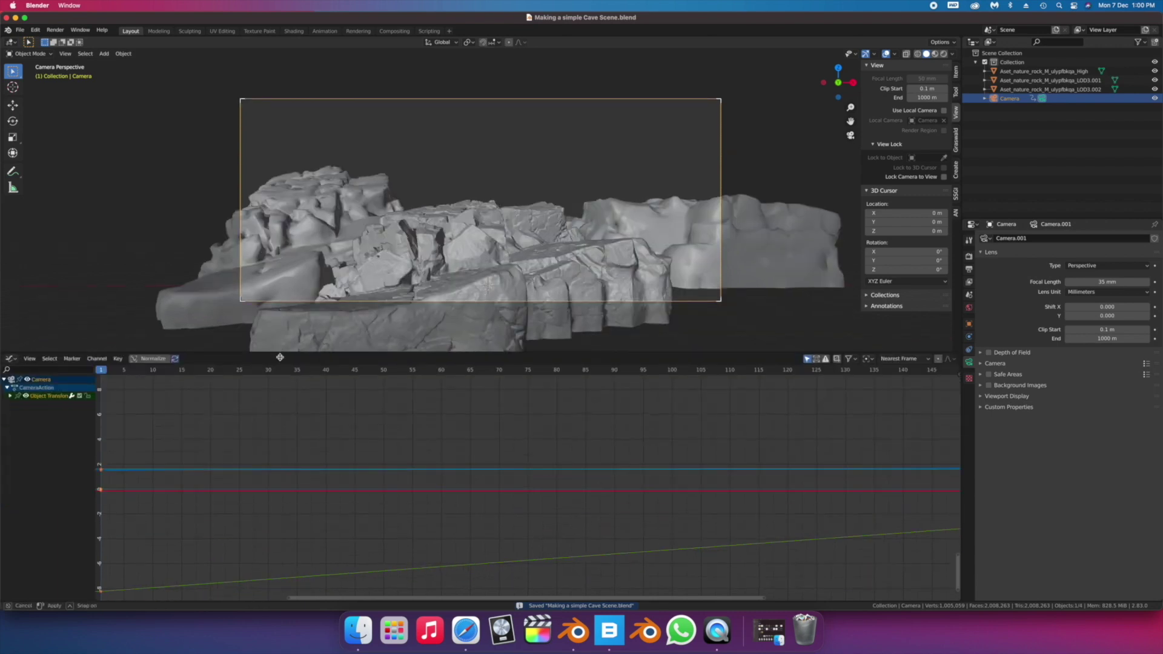
middle_click_drag(394, 481, 324, 481, "ctrl")
left_click(324, 481)
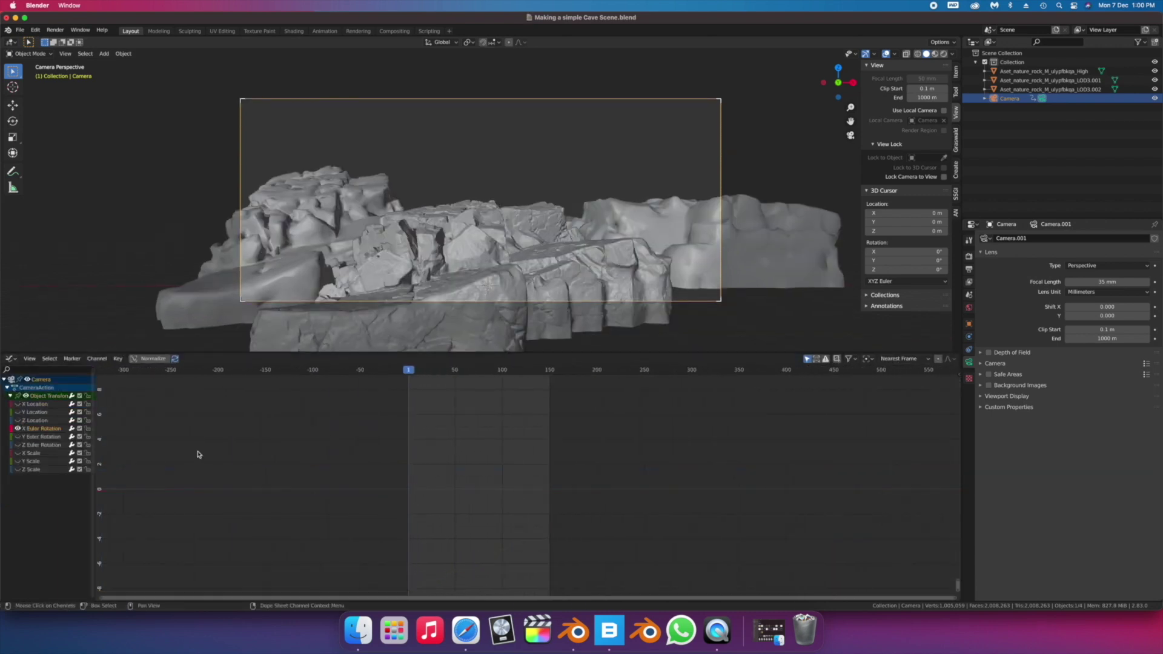
- Add a Noise modifier to the X Euler Rotation curve and set its scale to 27
key("n")
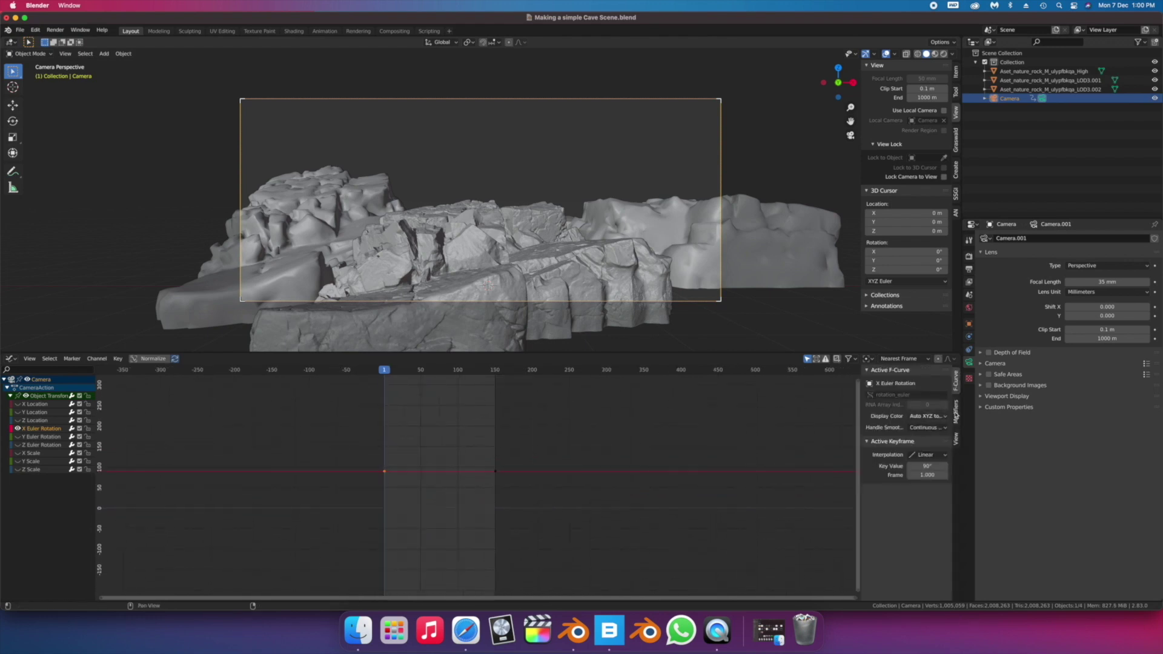
left_click(956, 411)
left_click(895, 383)
left_click(896, 435)
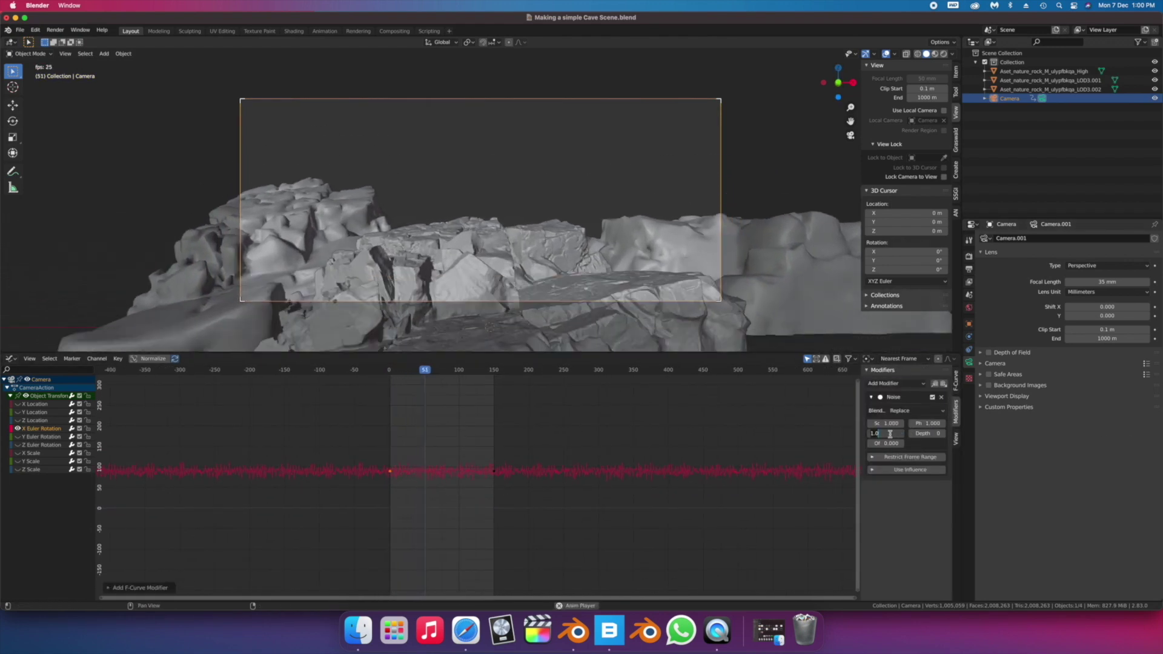
left_click(886, 423)
type("27")
key("Return")
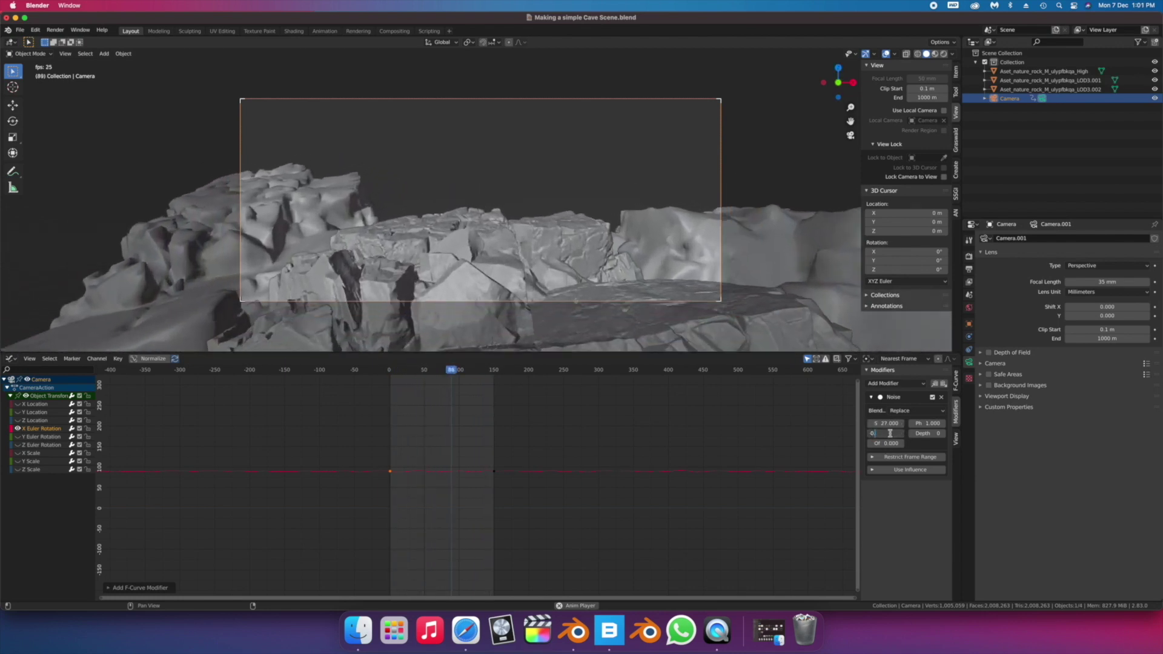
- Add a Noise modifier to the Y Euler Rotation curve with scale 12 and strength 0.05
left_click(26, 437)
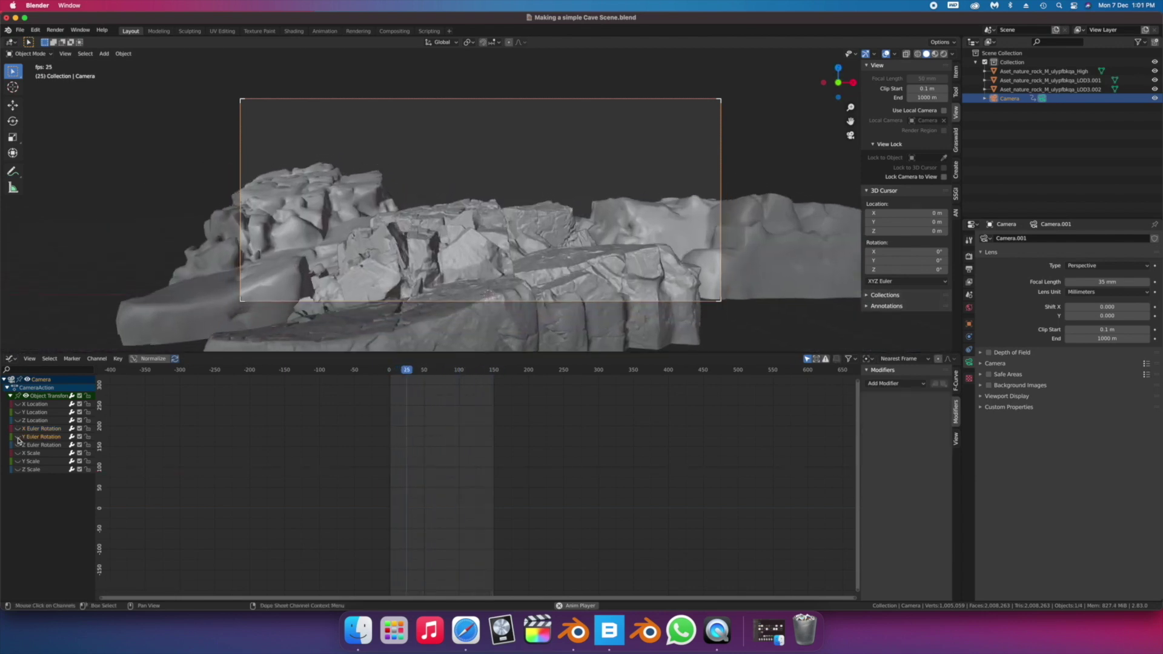
left_click(899, 435)
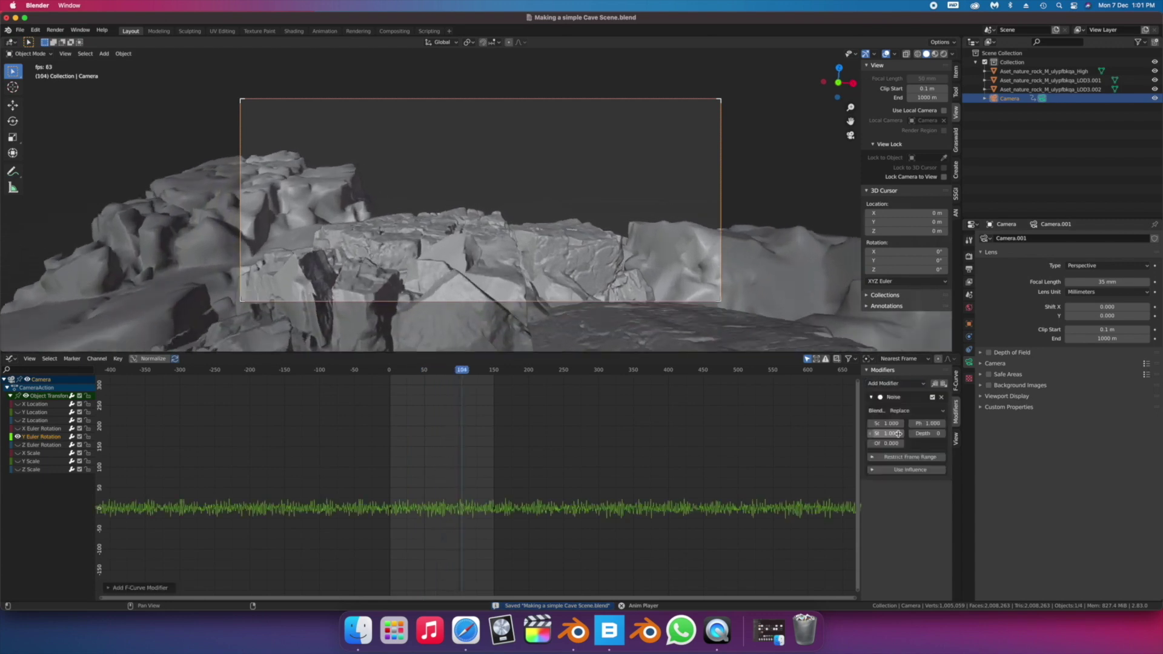
type("0")
key("Return")
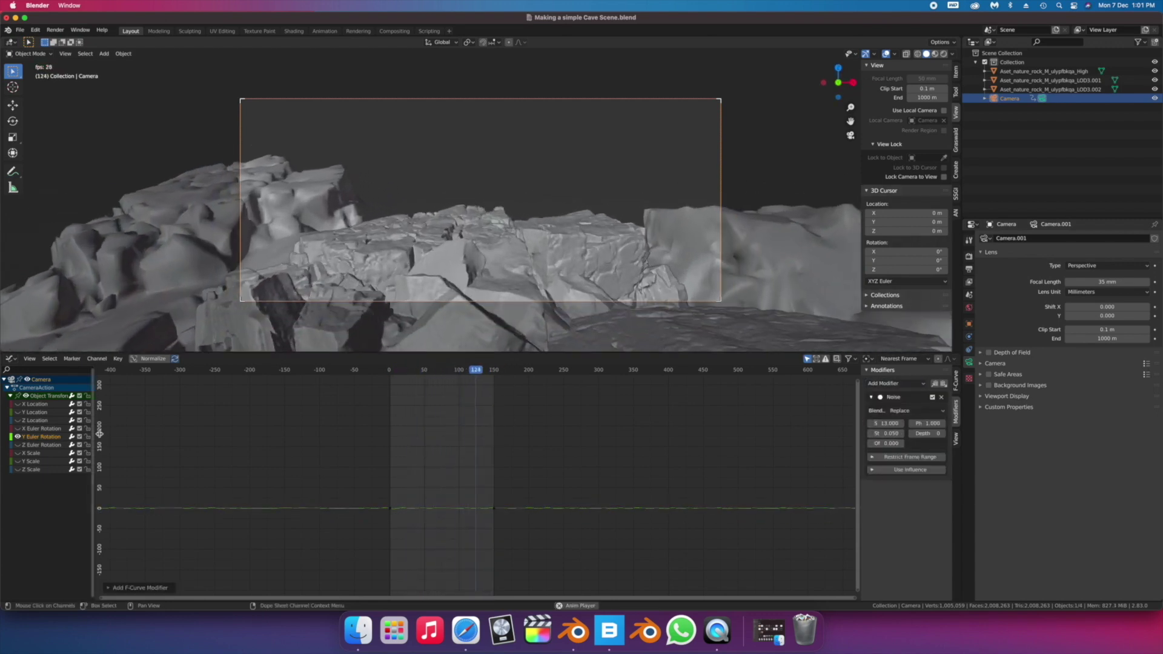
- Add a Noise modifier to the Z Euler Rotation curve with scale 37 and strength 0.05
left_click(18, 445)
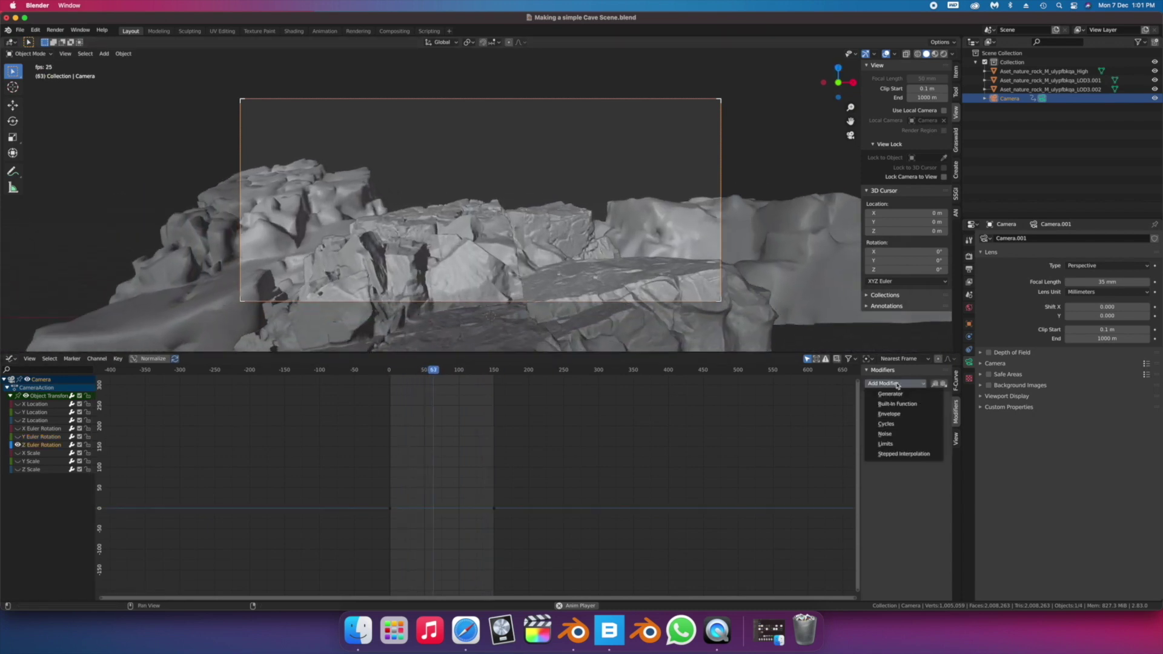
left_click(886, 435)
left_click(891, 424)
type("37")
key("Return")
left_click(891, 433)
type("0.05")
key("Return")
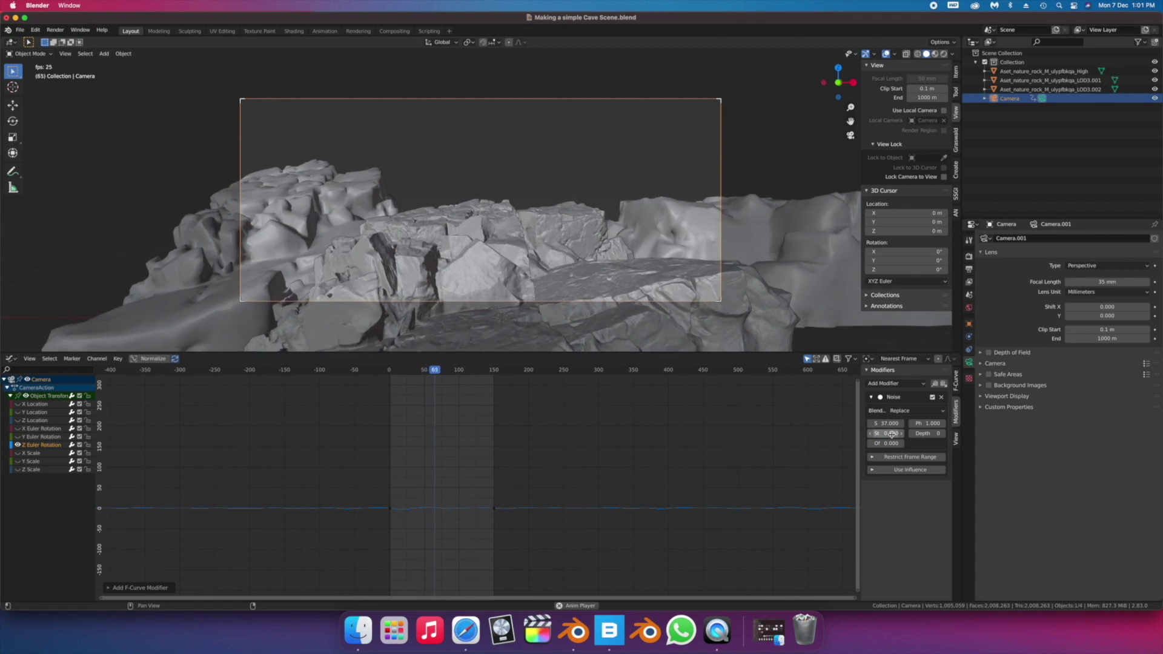
- Replace the Graph Editor with the Timeline and resize it to leave more room for the camera view
left_click(10, 358)
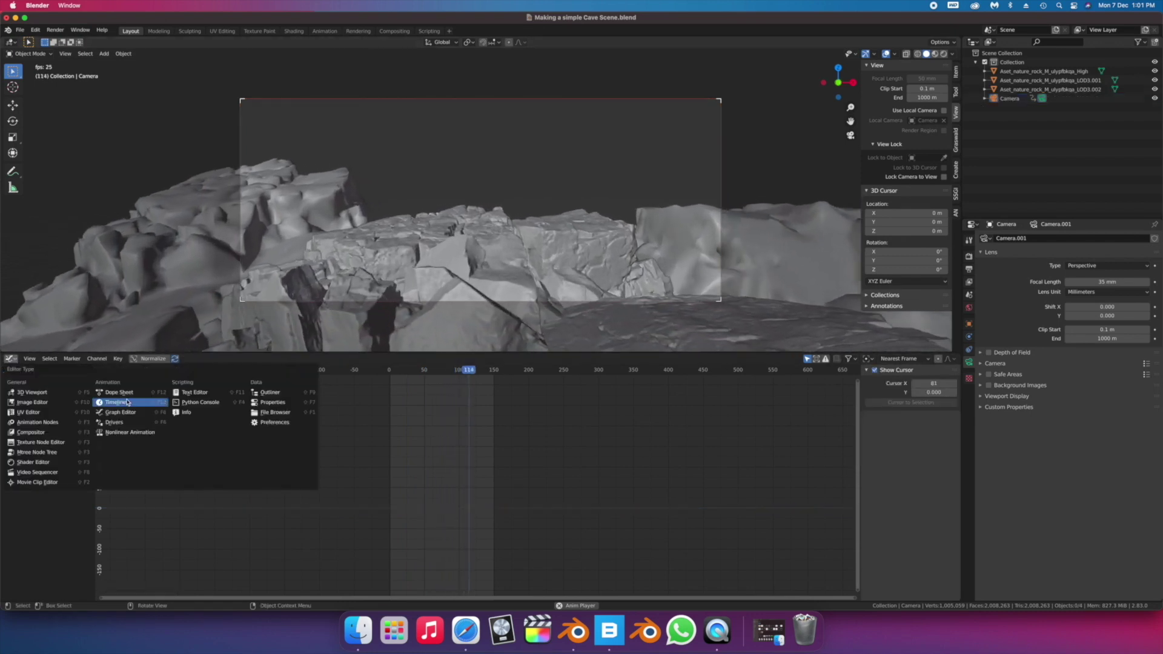
left_click(126, 402)
scroll(377, 462, "down", 4)
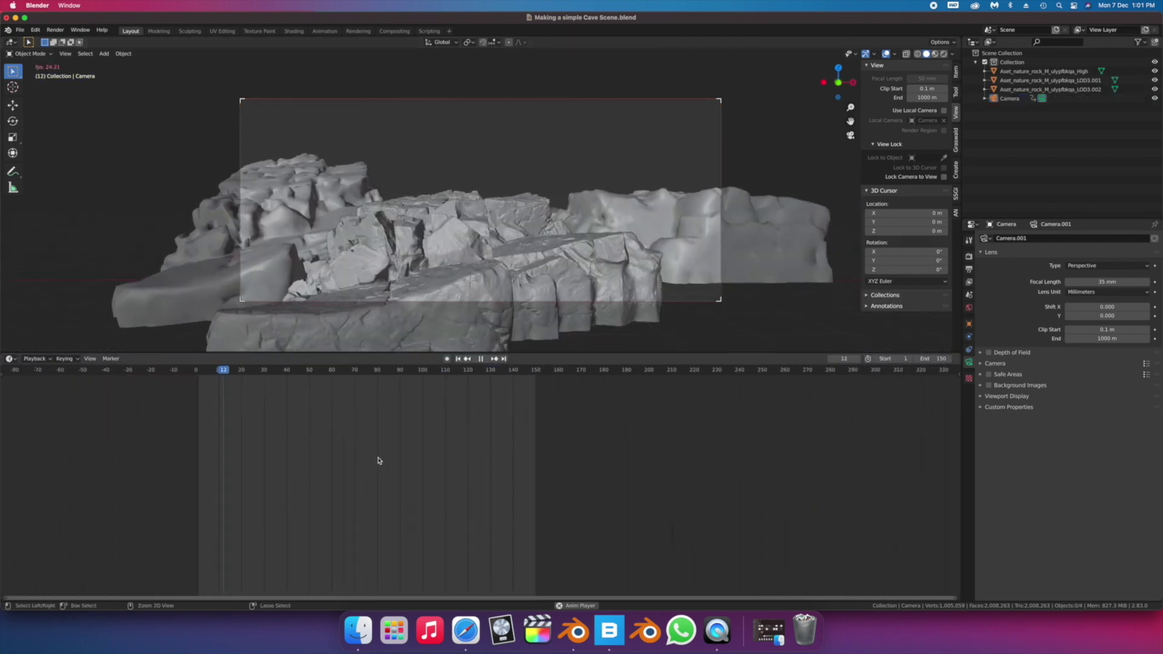
left_click_drag(394, 352, 424, 468)
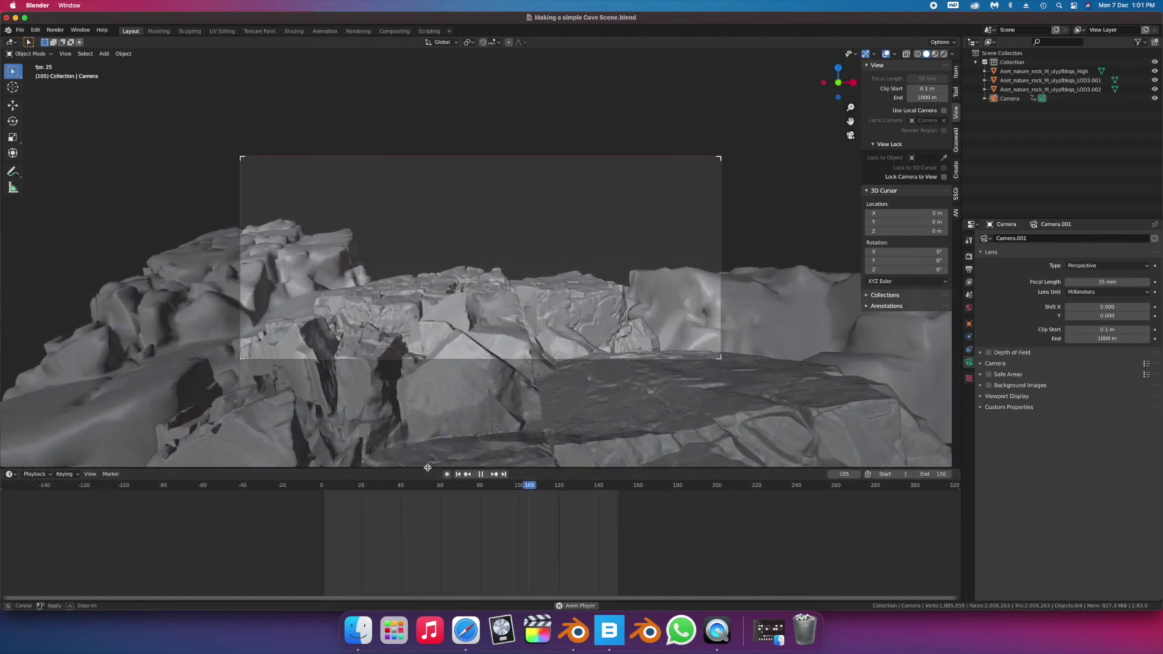
left_click_drag(433, 468, 433, 427)
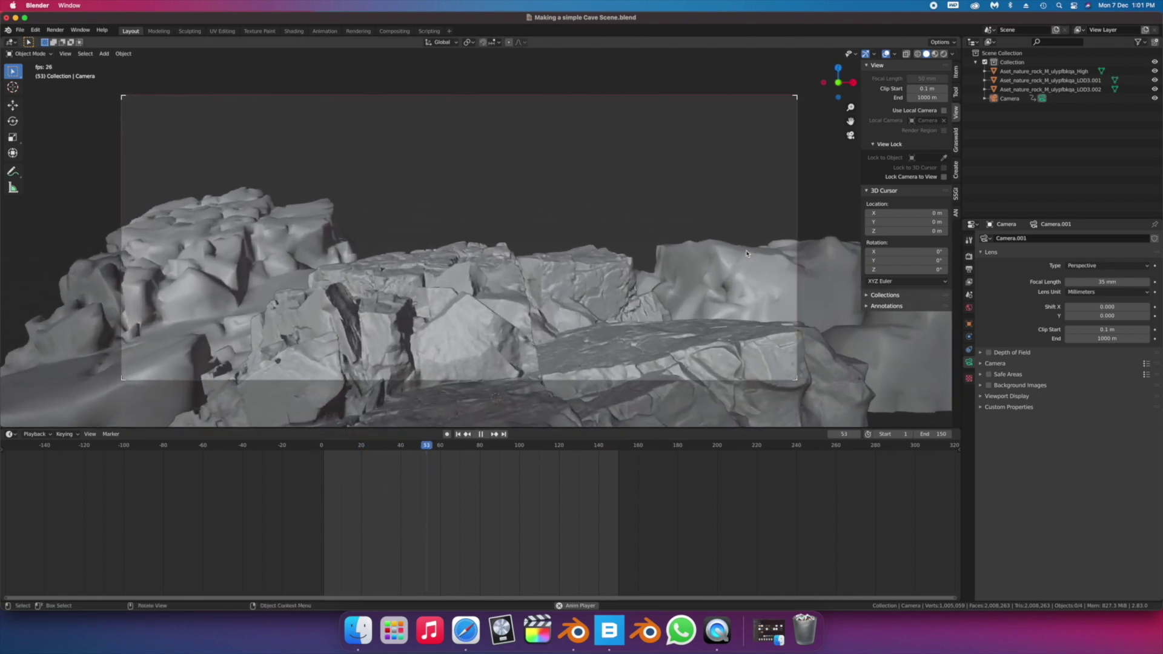
- In the Shading workspace's render properties, enable Bloom and Ambient Occlusion with distance 2 m and factor 2.00
left_click(293, 31)
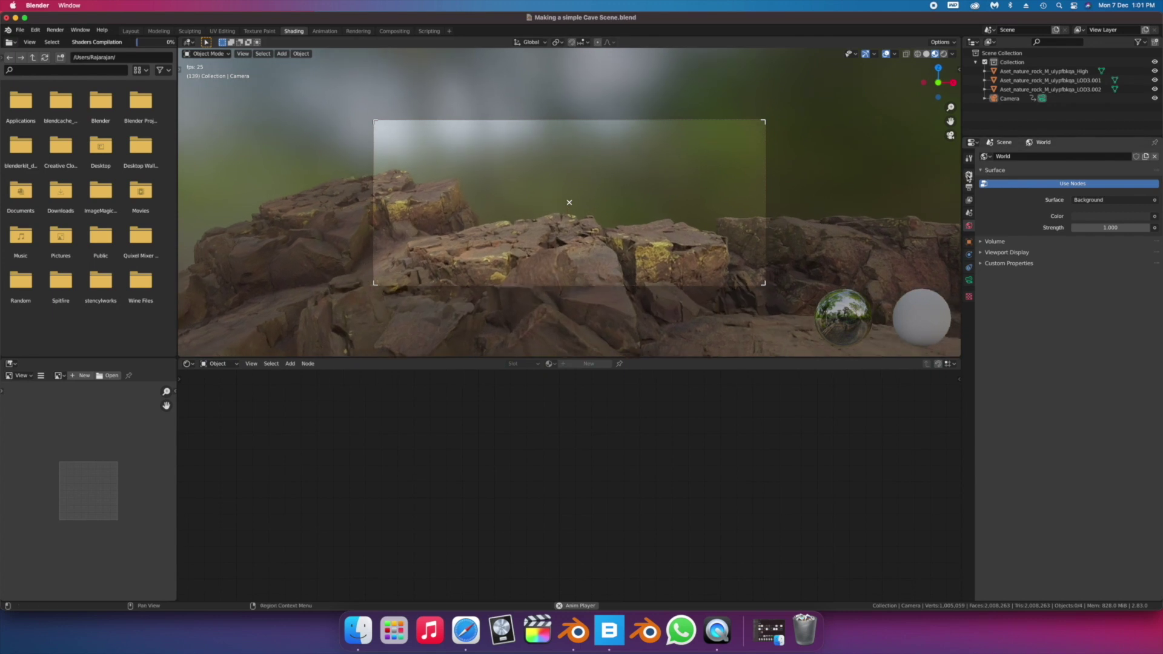
left_click(969, 174)
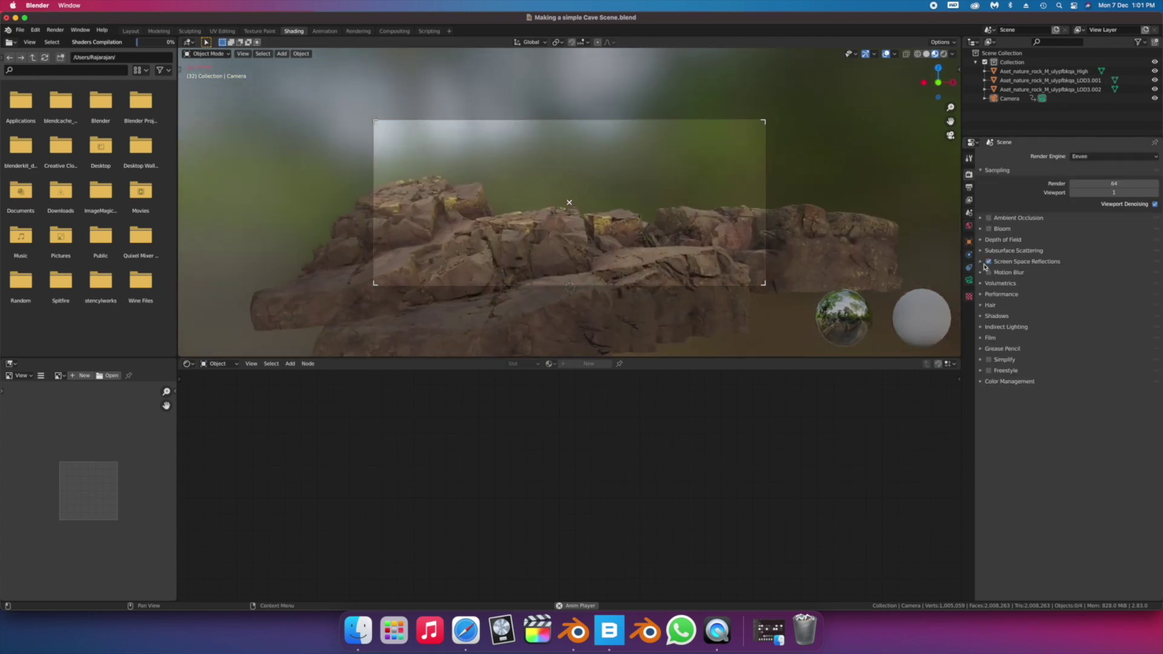
left_click(981, 219)
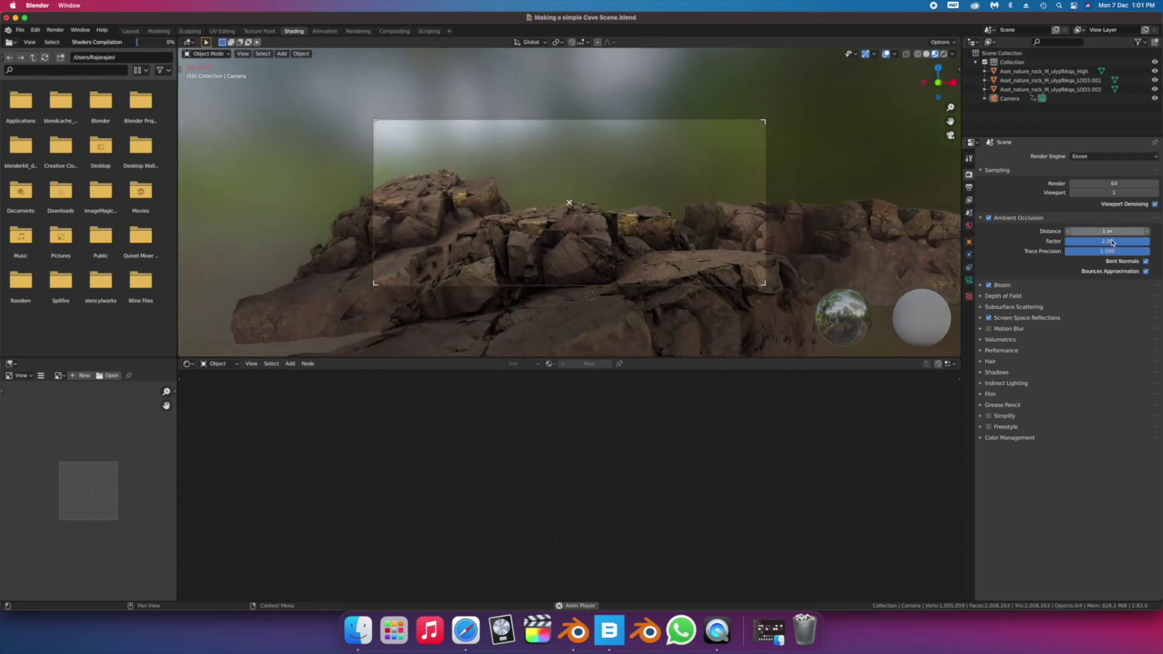
key("Return")
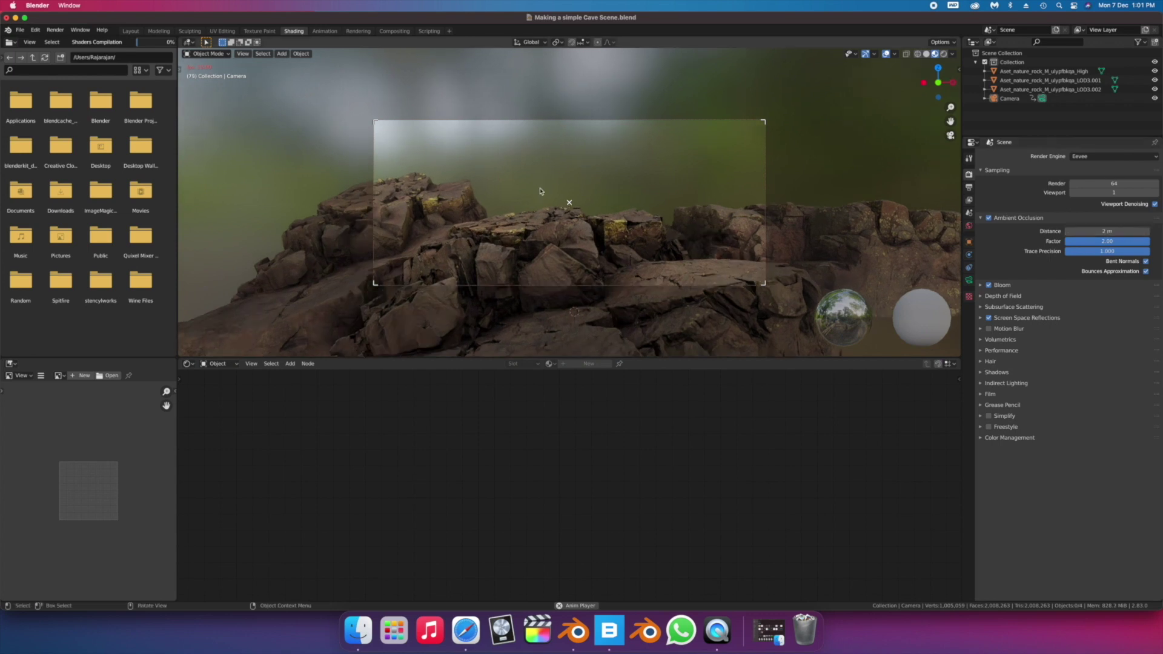
- In rendered view, add an Environment Texture with mapping to the World background and load the abandoned_parking HDRI
key("z")
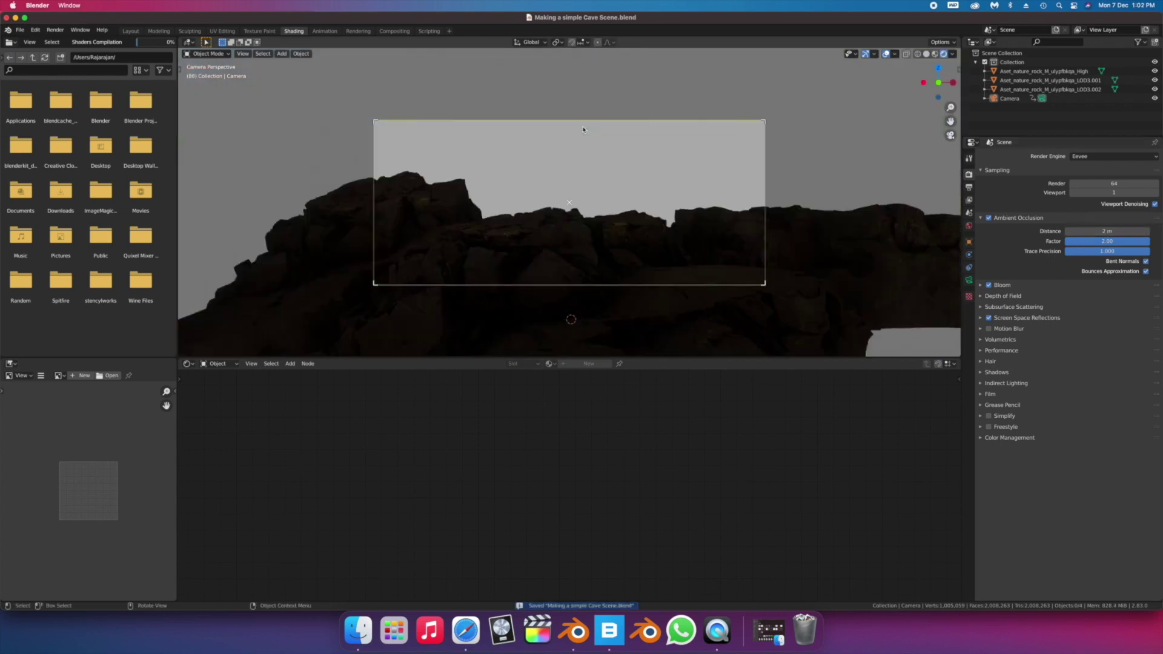
left_click(219, 363)
left_click(220, 388)
middle_click_drag(533, 394, 524, 479)
left_click(524, 480)
key("ctrl+t")
left_click(439, 494)
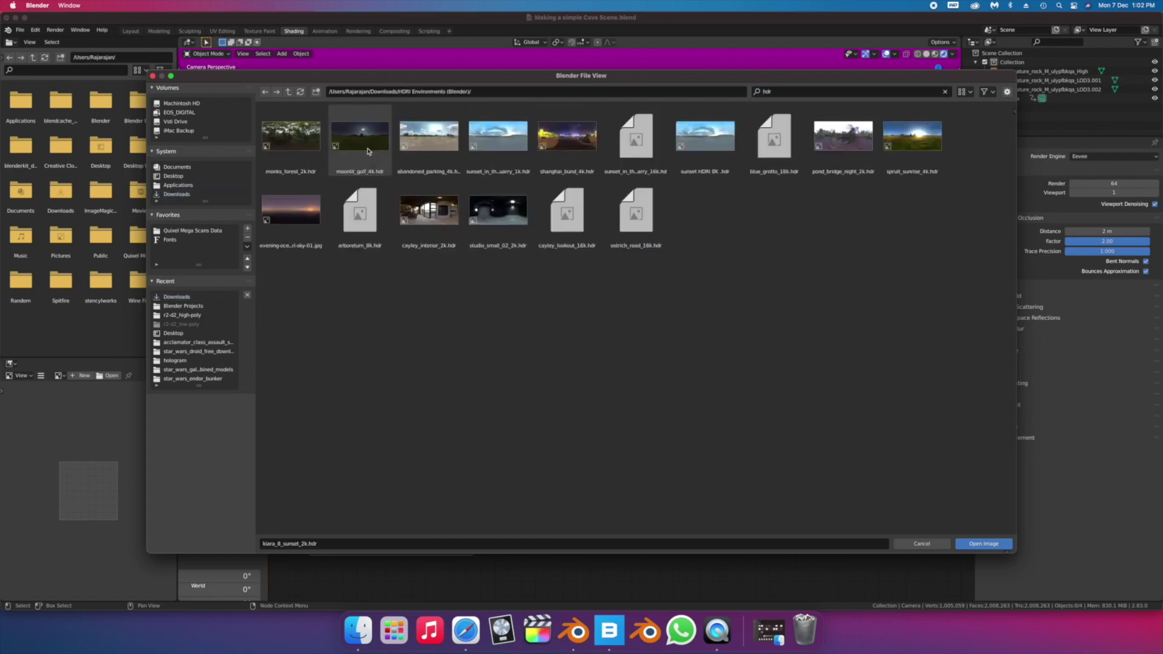
double_click(428, 142)
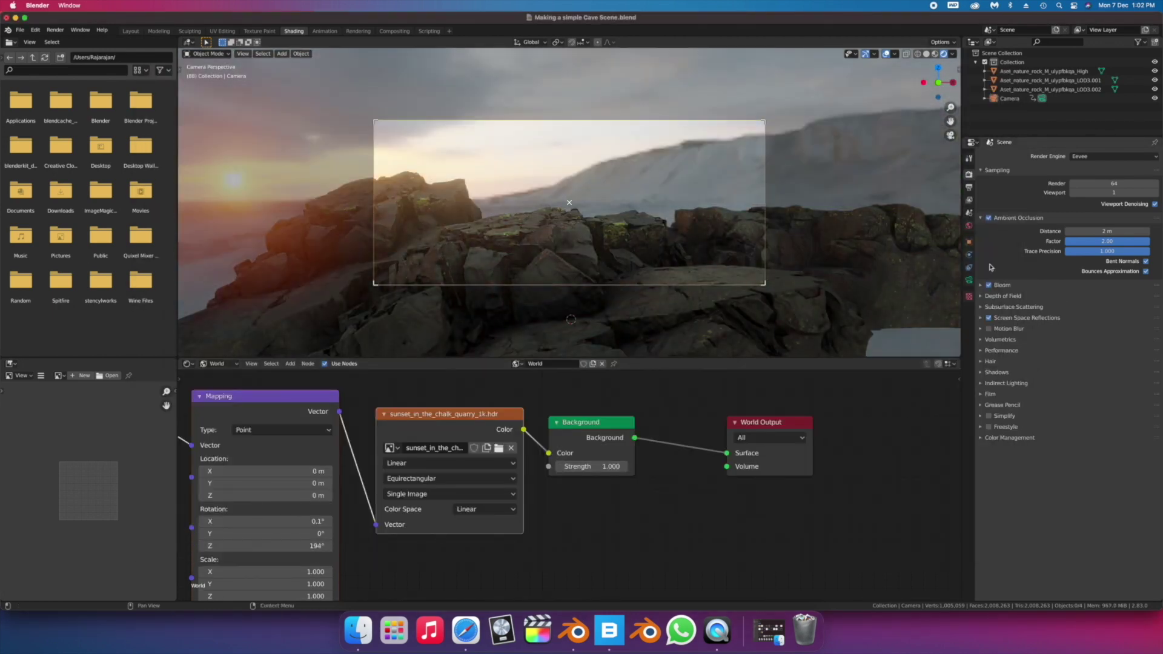
- Expand the Bloom settings and set the Bloom radius to 4
left_click(1003, 285)
left_click(1115, 318)
type("4")
key("Return")
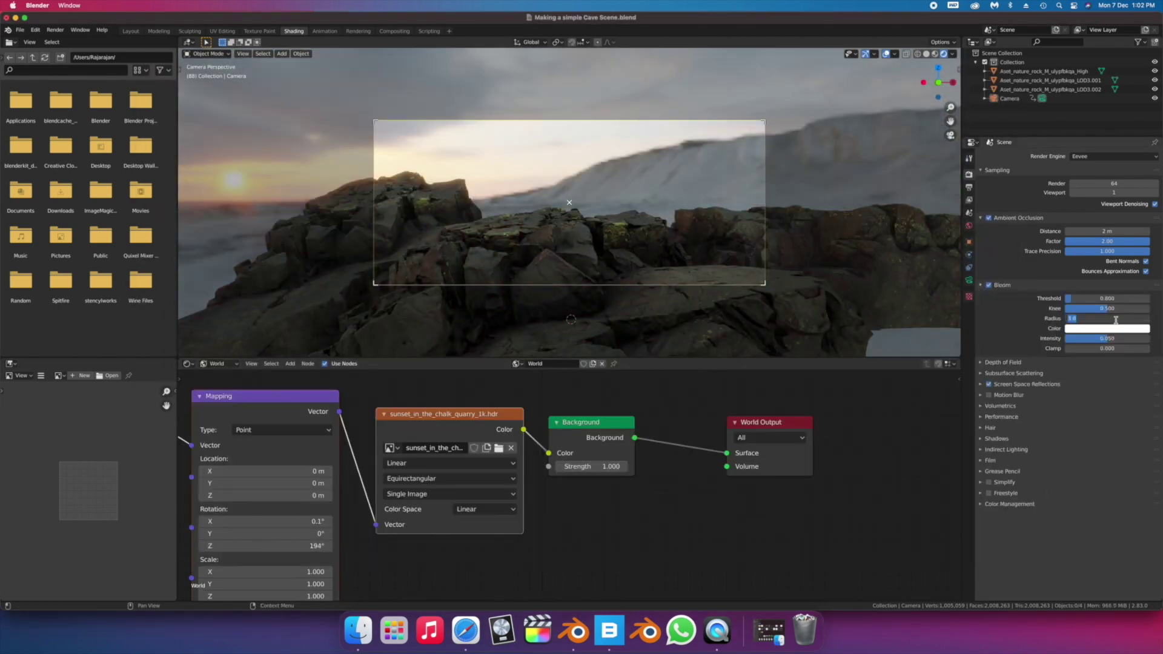
- Rotate the environment mapping about Z, try evening-ocean-hdri-sky-01.jpg as the environment image, and replace it with monks_forest_2k.hdr
left_click_drag(267, 546, 342, 546)
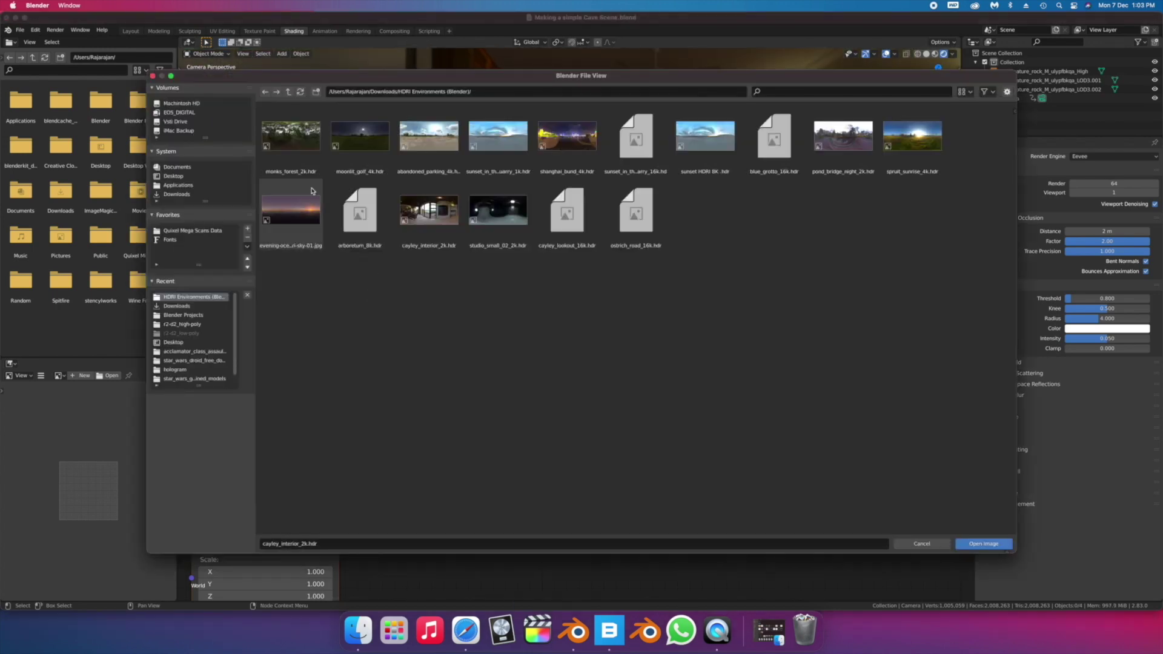
left_click(310, 193)
left_click(969, 544)
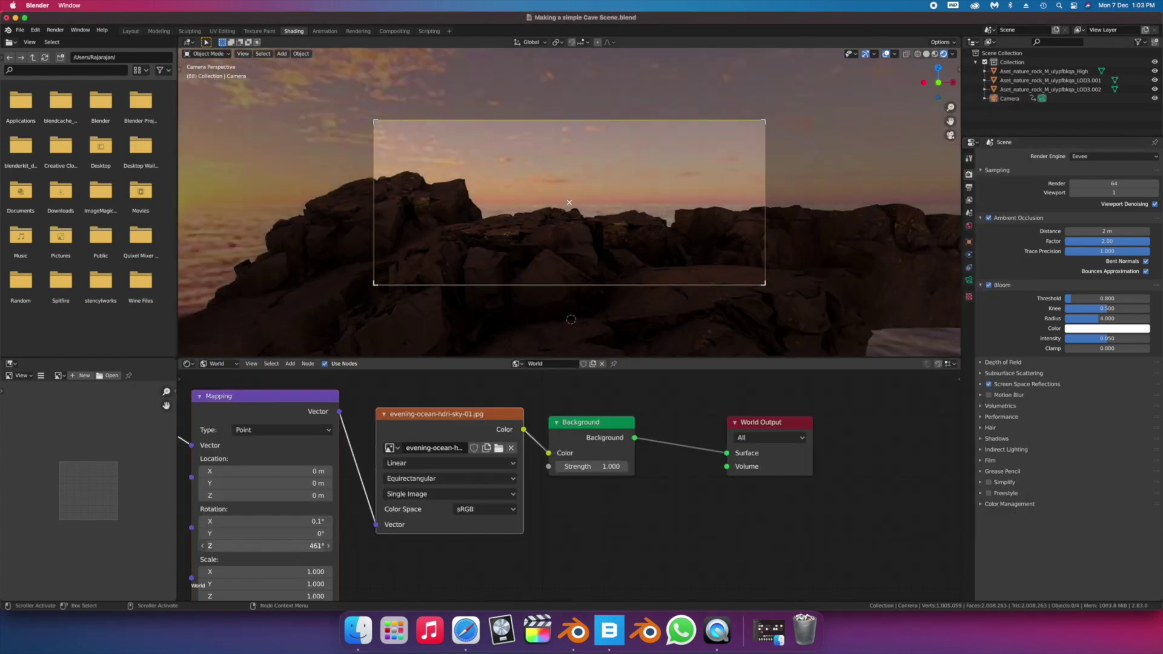
left_click(495, 451)
double_click(291, 137)
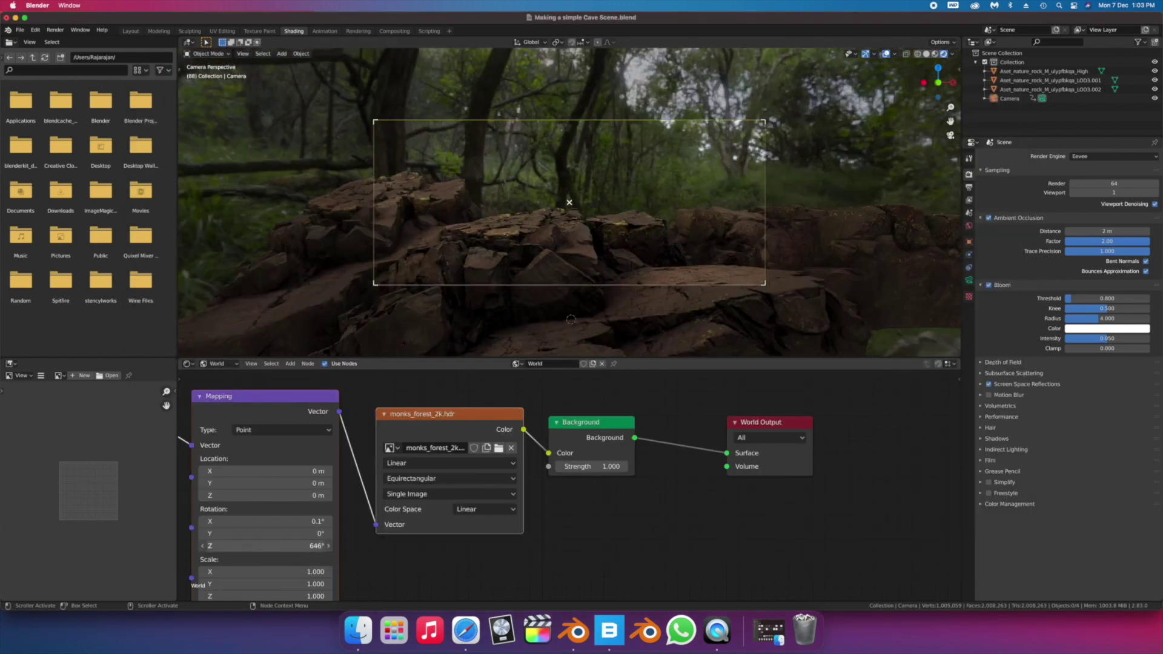
- Try world Background strengths of 0.1, 0.5 and 0.3 with the forest HDRI
left_click(610, 467)
type("0.1")
key("Return")
left_click(609, 467)
type("0.5")
key("Return")
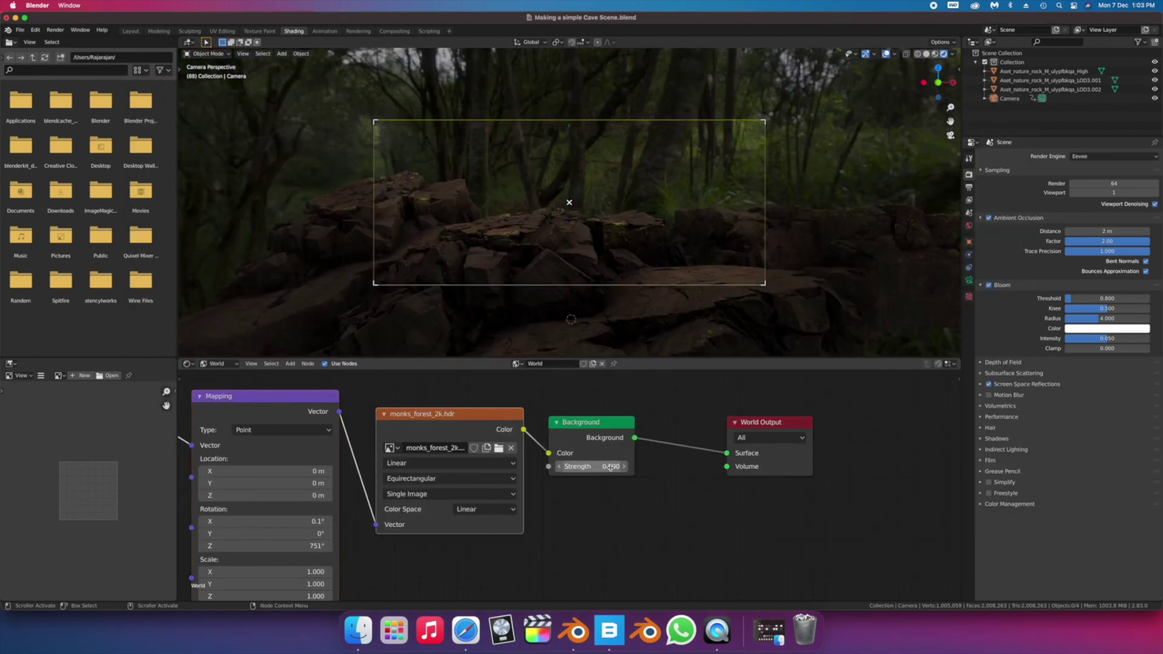
left_click(610, 467)
type("0.3")
mouse_move(610, 468)
left_mouse_down()
mouse_move(621, 466)
mouse_move(605, 466)
left_mouse_up()
- Bake the scene's indirect lighting from the Indirect Lighting render settings
left_click(996, 449)
scroll(1029, 449, "down", 2)
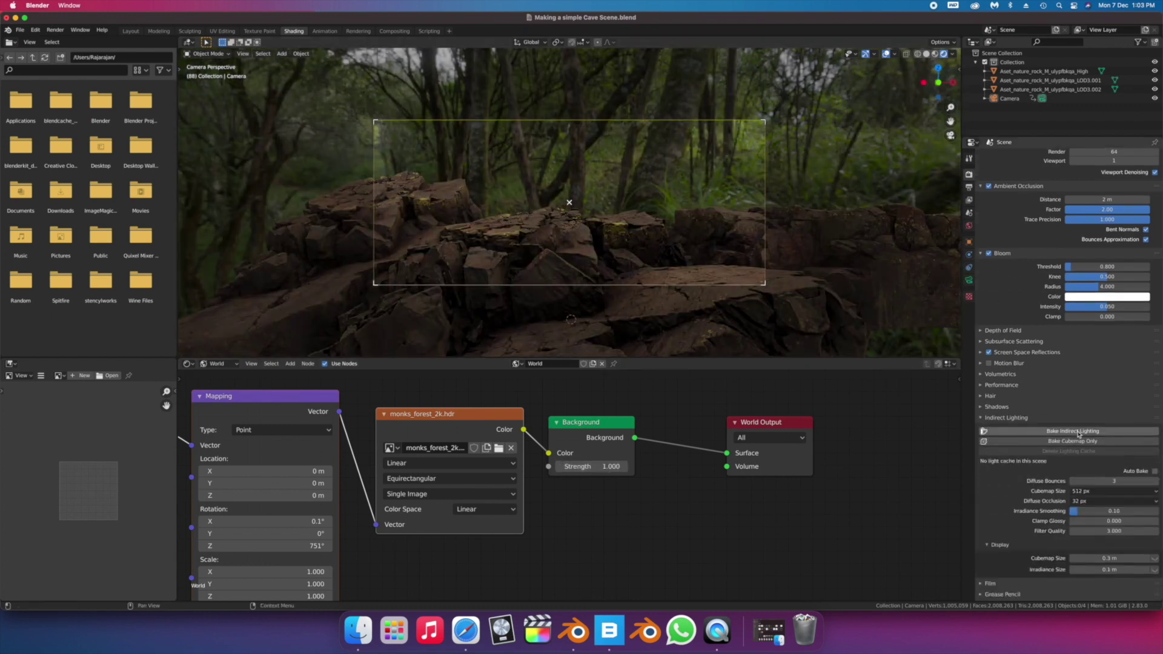
left_click(1065, 431)
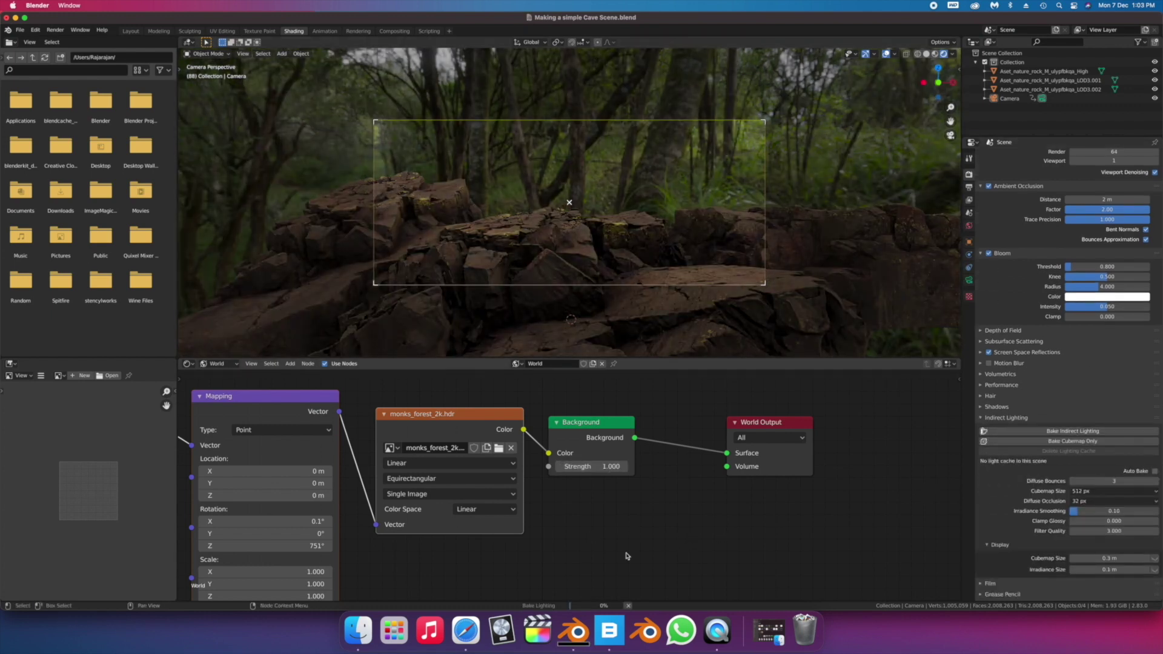
- Delete the Environment Texture, Mapping and Texture Coordinate nodes from the World shader and save the file
key("x")
middle_click_drag(460, 419, 544, 419)
left_click(349, 400)
key("x")
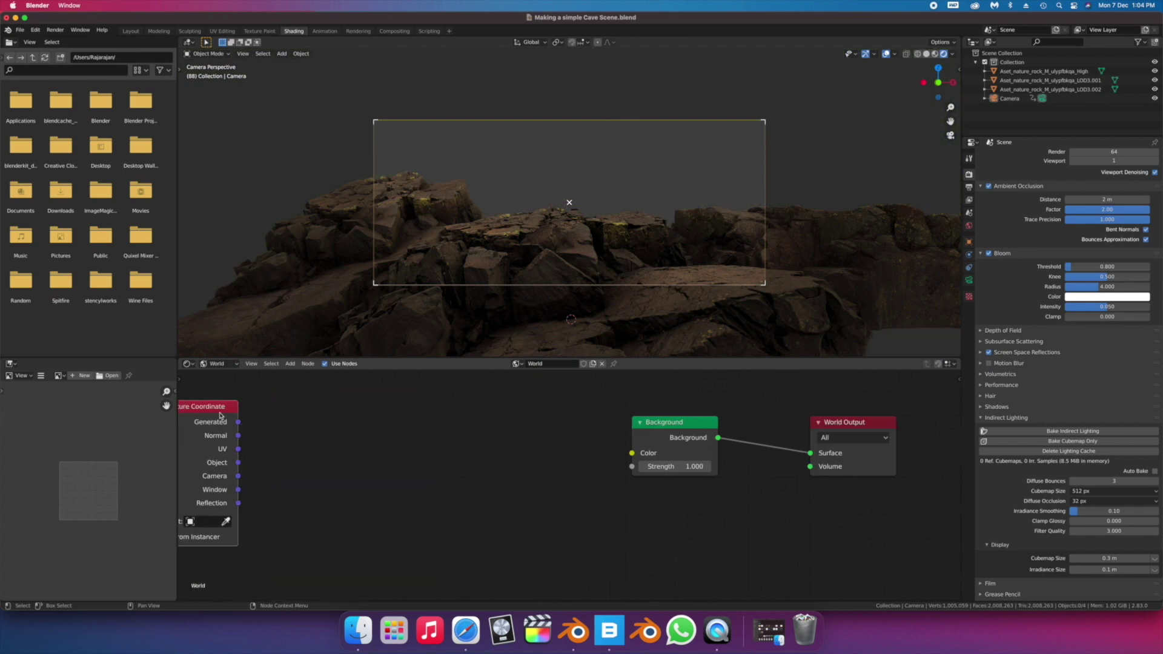
left_click(221, 416)
key("x")
key("super+s")
- Switch the viewport to solid shading and add a Sun light to the scene from outside the camera view
key("z")
key("z")
key("z")
left_click(720, 155)
middle_click_drag(719, 156, 722, 174)
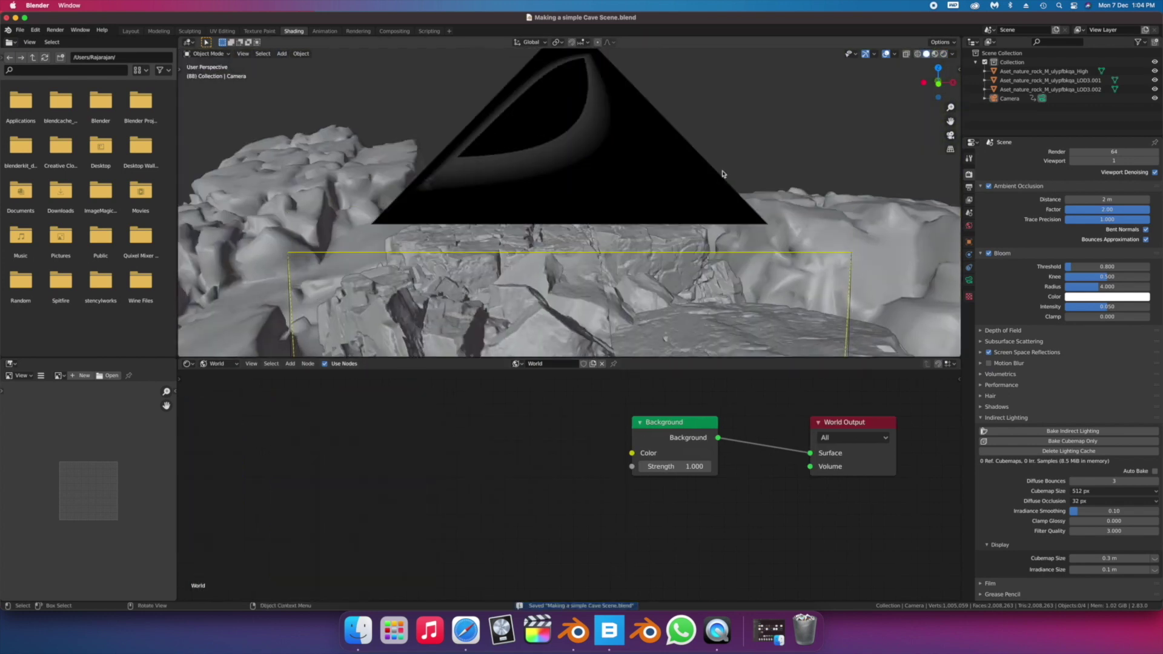
scroll(697, 182, "down", 8)
middle_click_drag(606, 221, 630, 230)
key("shift+a")
mouse_move(630, 204)
left_click(666, 215)
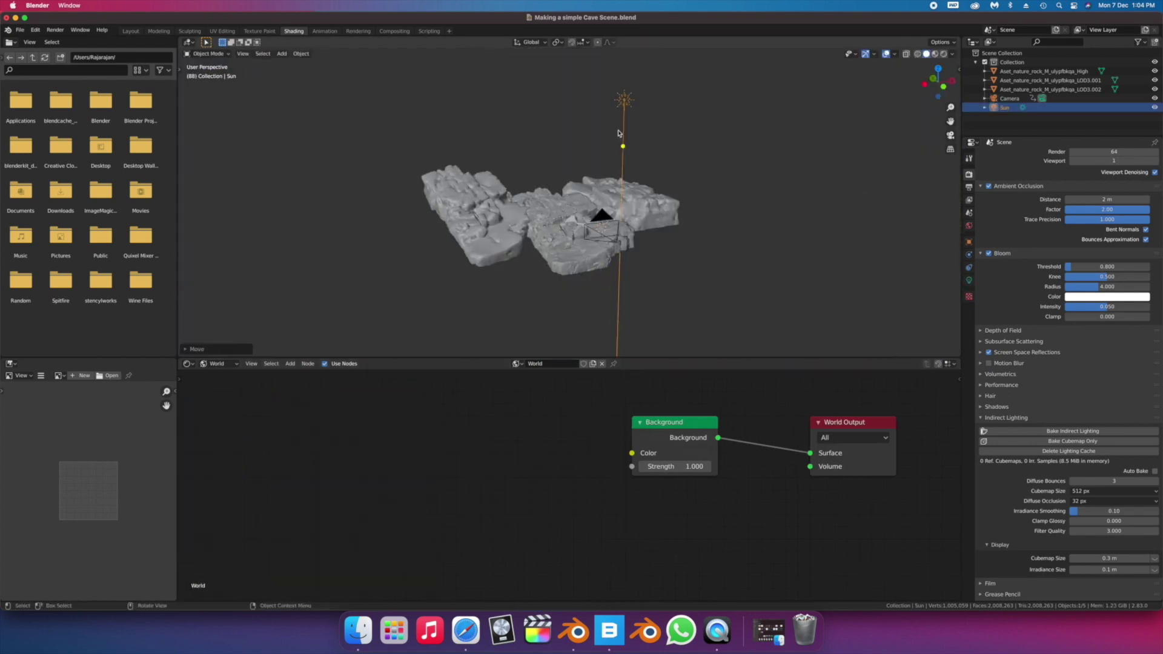
- Aim the Sun toward the rocks by rotating it about the global X axis and the global Z axis
key("KP_7")
middle_click_drag(782, 233, 773, 238)
key("r")
key("x")
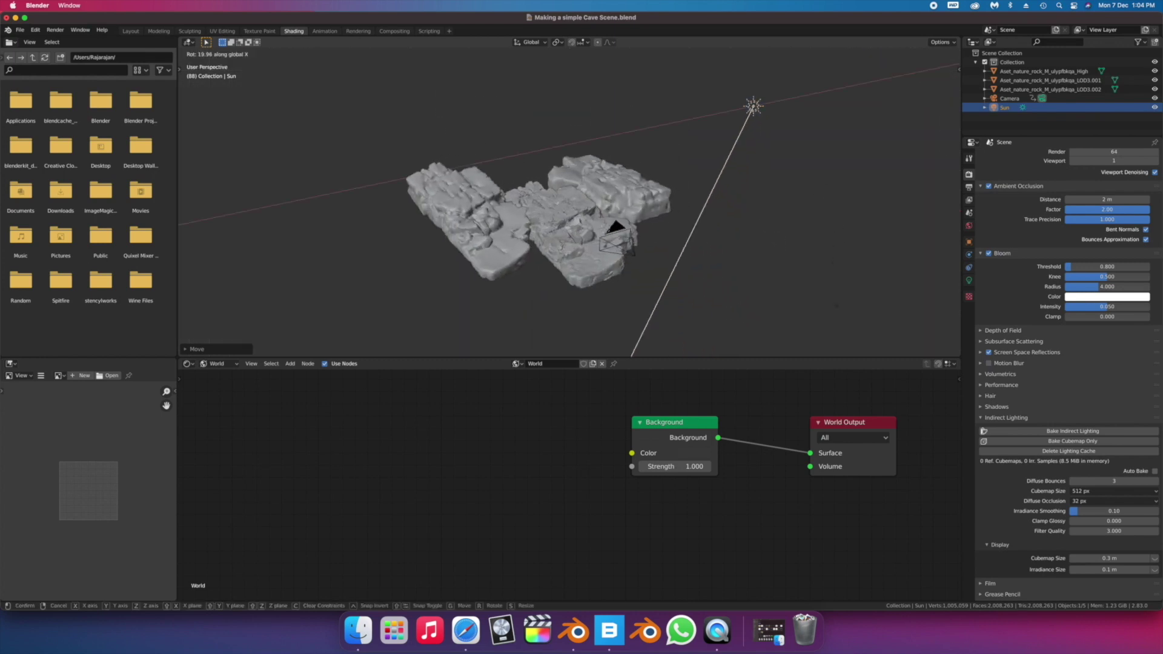
middle_click_drag(756, 304, 727, 285)
key("r")
key("z")
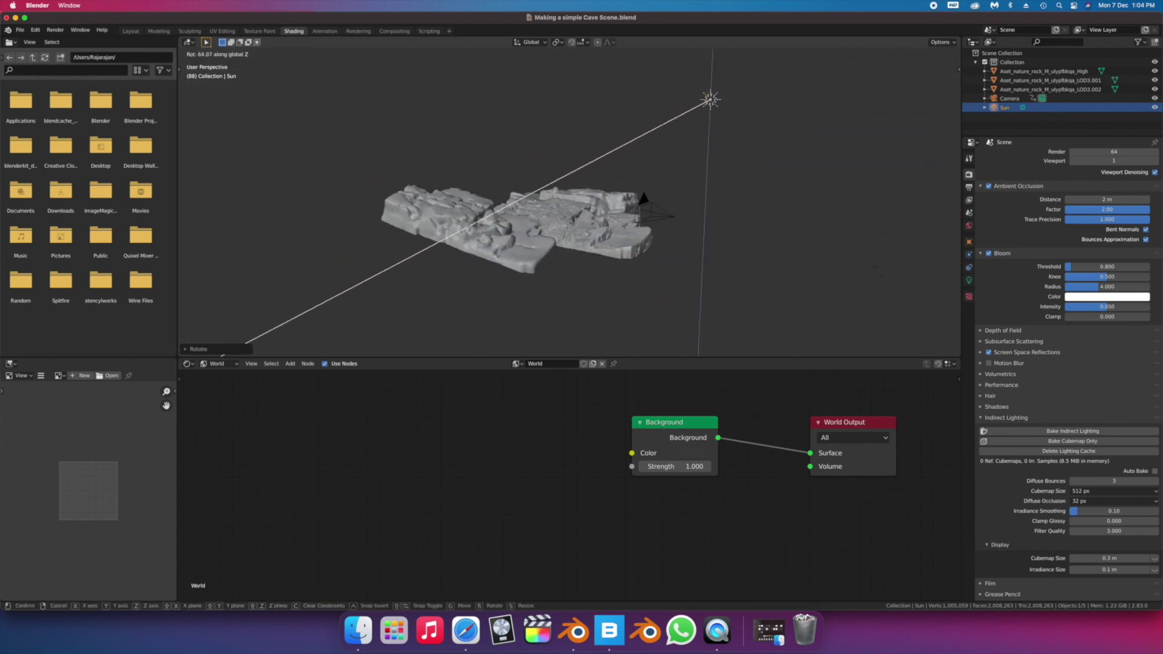
left_click(842, 329)
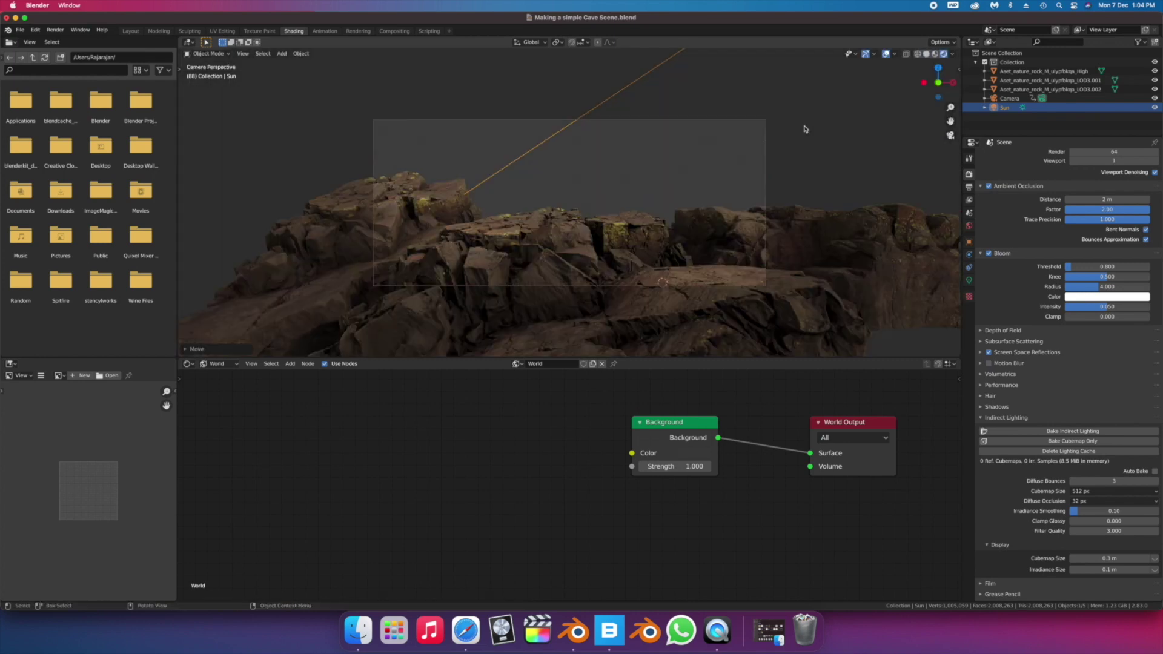
- Set the Sun light's strength to 0
left_click(969, 281)
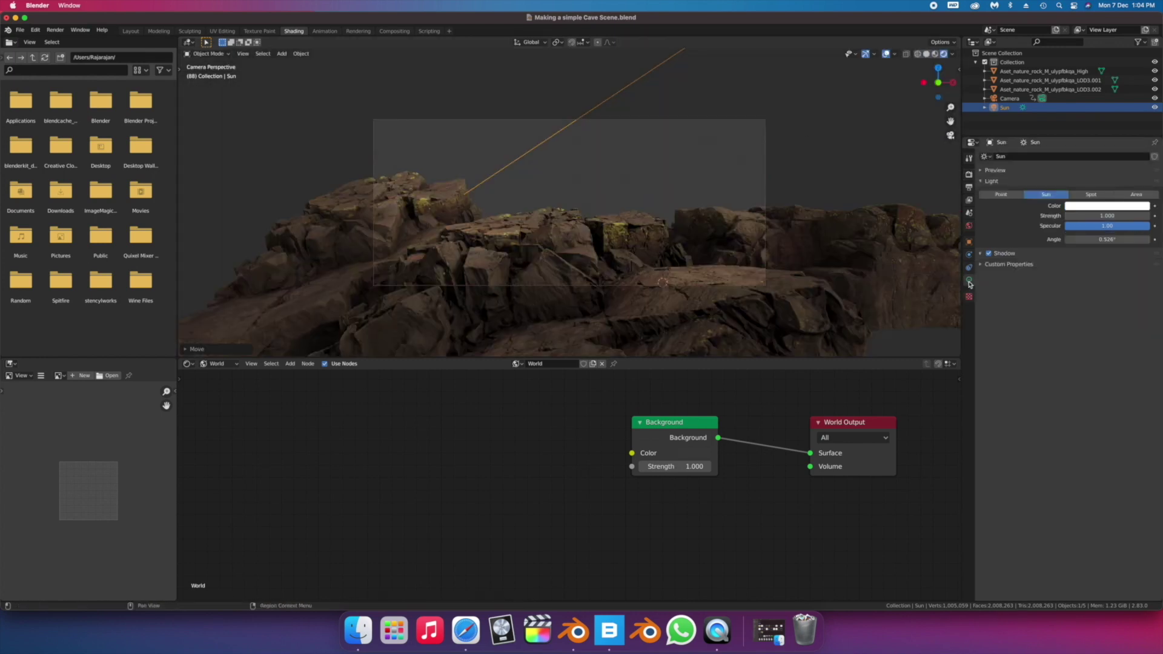
type("0")
key("Return")
- In top view, rotate the Sun and move it behind the far-left rocks so its beam runs diagonally across the scene
key("z")
middle_click_drag(797, 218, 772, 225)
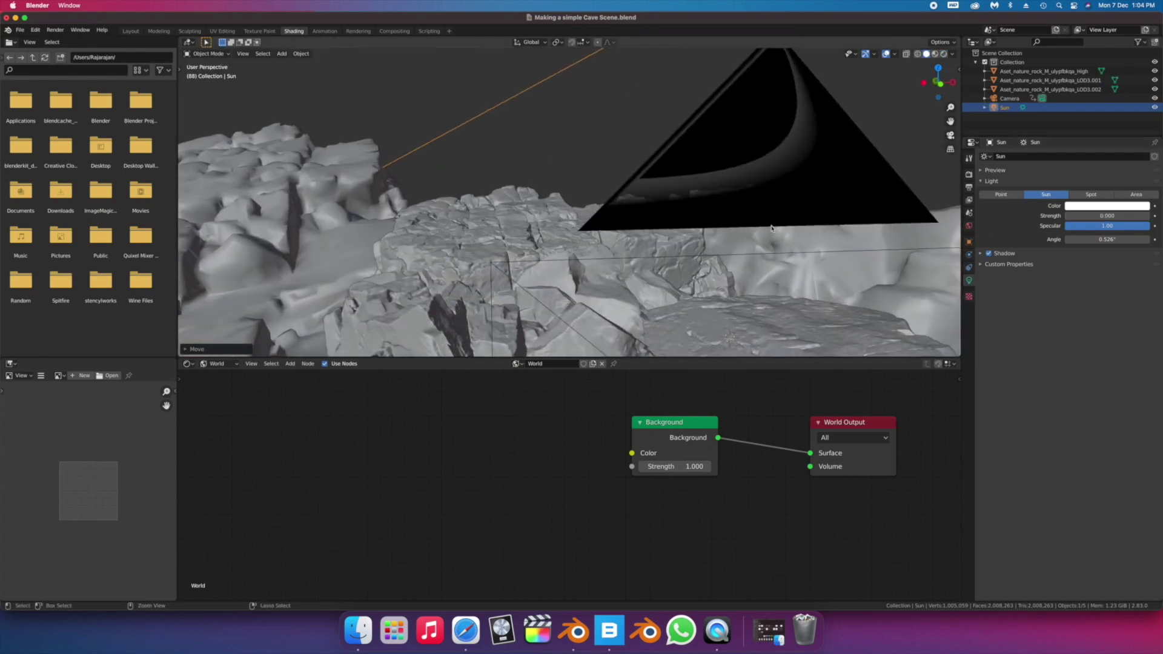
scroll(768, 225, "down", 5)
key("grave")
left_click(766, 190)
middle_click_drag(689, 192, 688, 302, "shift")
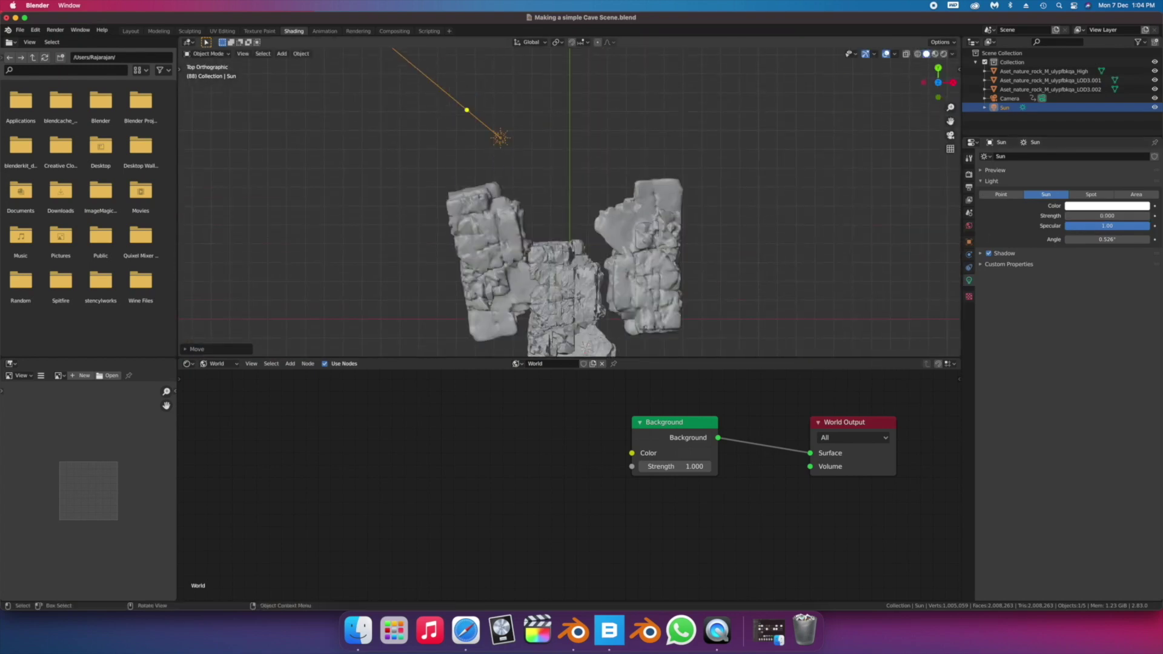
key("r")
left_click(853, 201)
key("g")
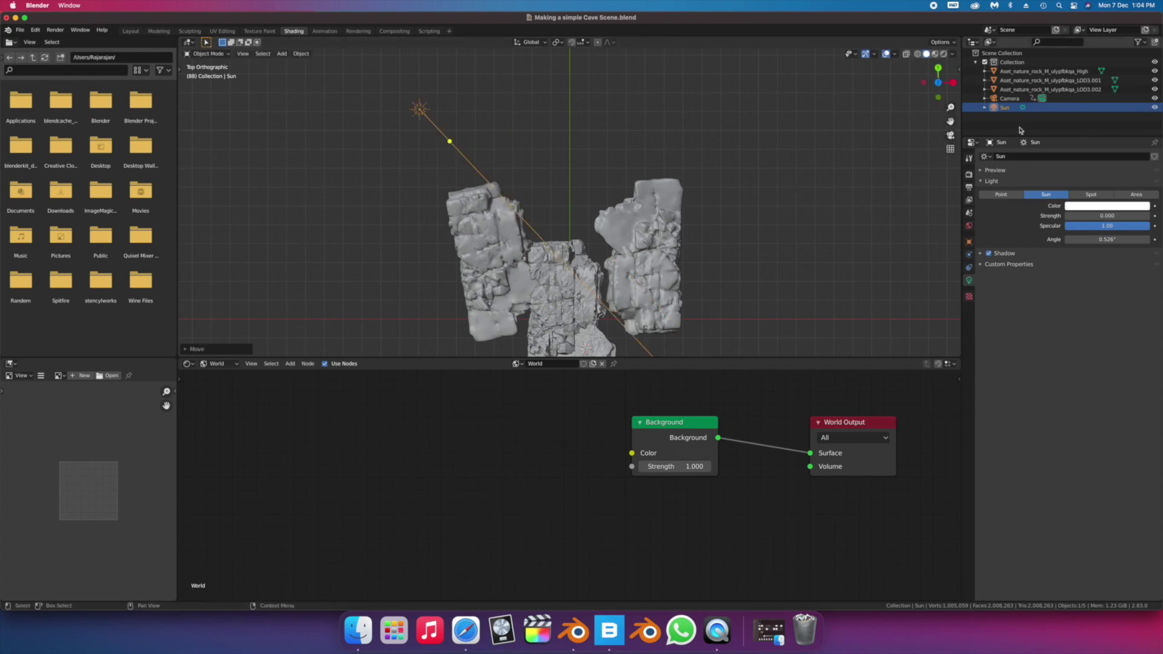
left_click(791, 188)
- Through the camera in rendered view, try a Sun strength of 1, set it to 3, and save the file
key("KP_0")
left_click(607, 139)
left_click(1113, 216)
type("1")
key("Return")
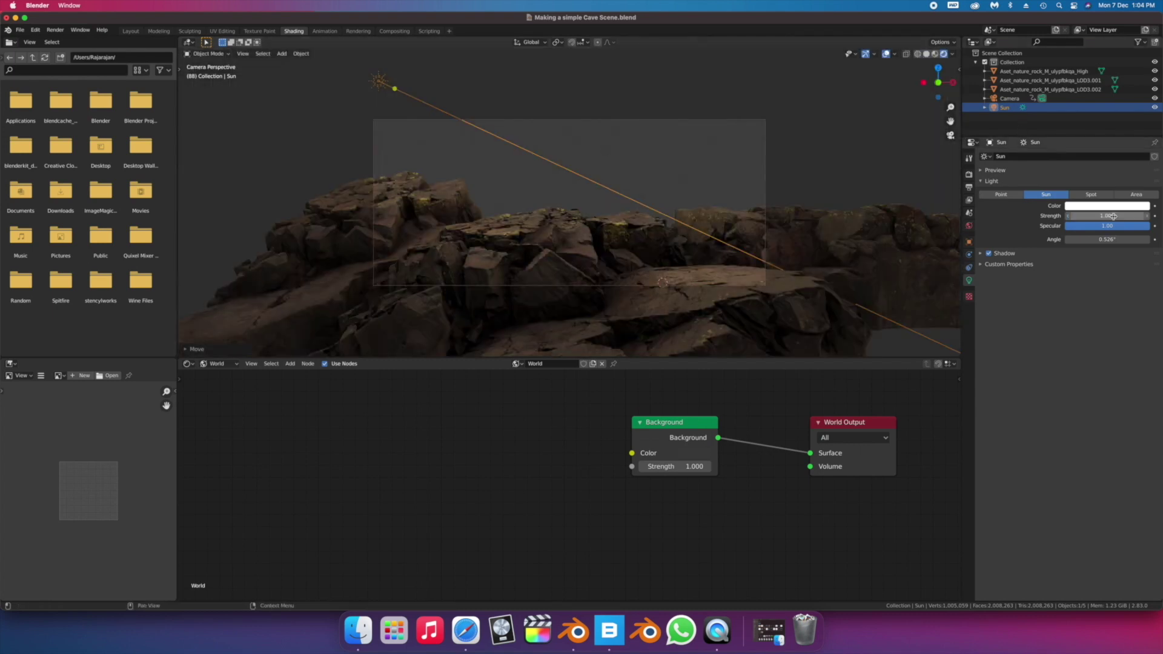
key("Return")
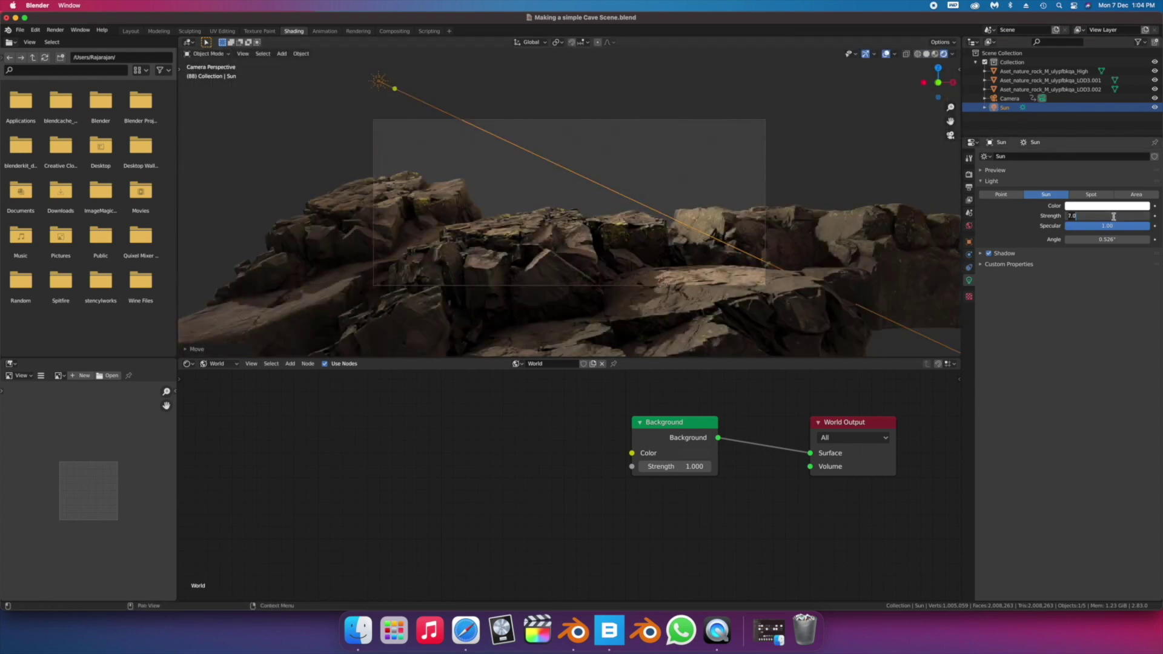
type("3")
key("Return")
left_click(851, 146)
key("super+s")
- Move the World Output node farther from the Background node and bring up the render settings
middle_click_drag(565, 449, 533, 431)
left_click_drag(821, 404, 910, 397)
middle_click_drag(728, 511, 605, 520)
left_click(969, 174)
scroll(1076, 550, "down", 2)
scroll(605, 519, "down", 2)
left_click(489, 440)
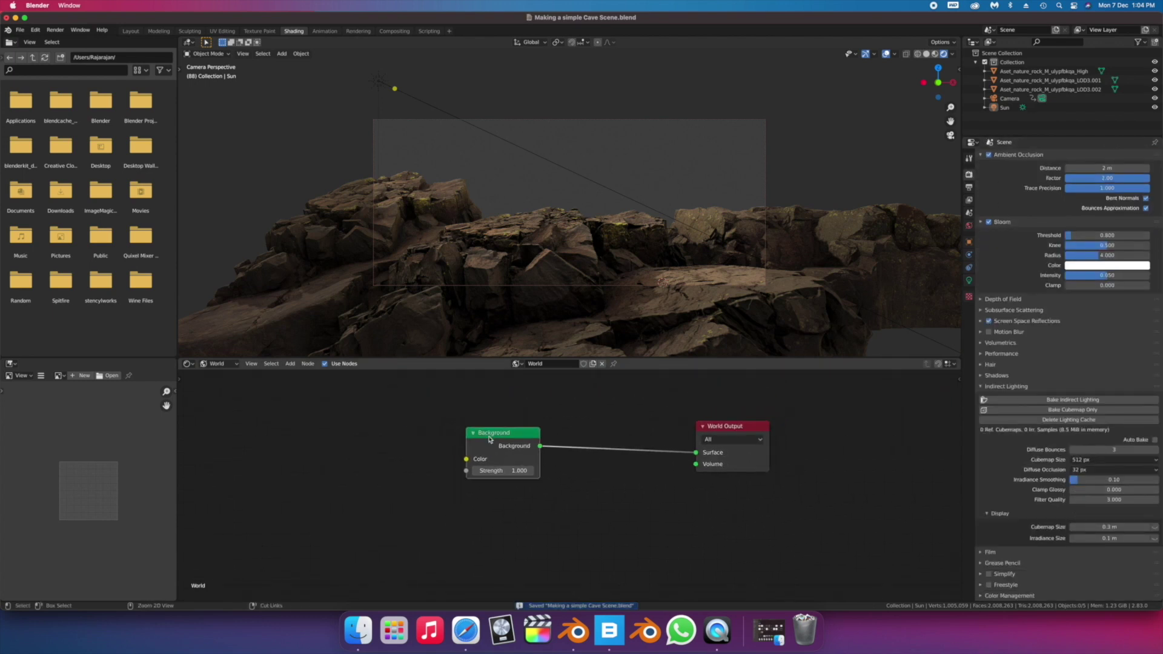
key("ctrl+t")
key("g")
left_click(400, 443)
left_click(370, 454)
left_click(857, 91)
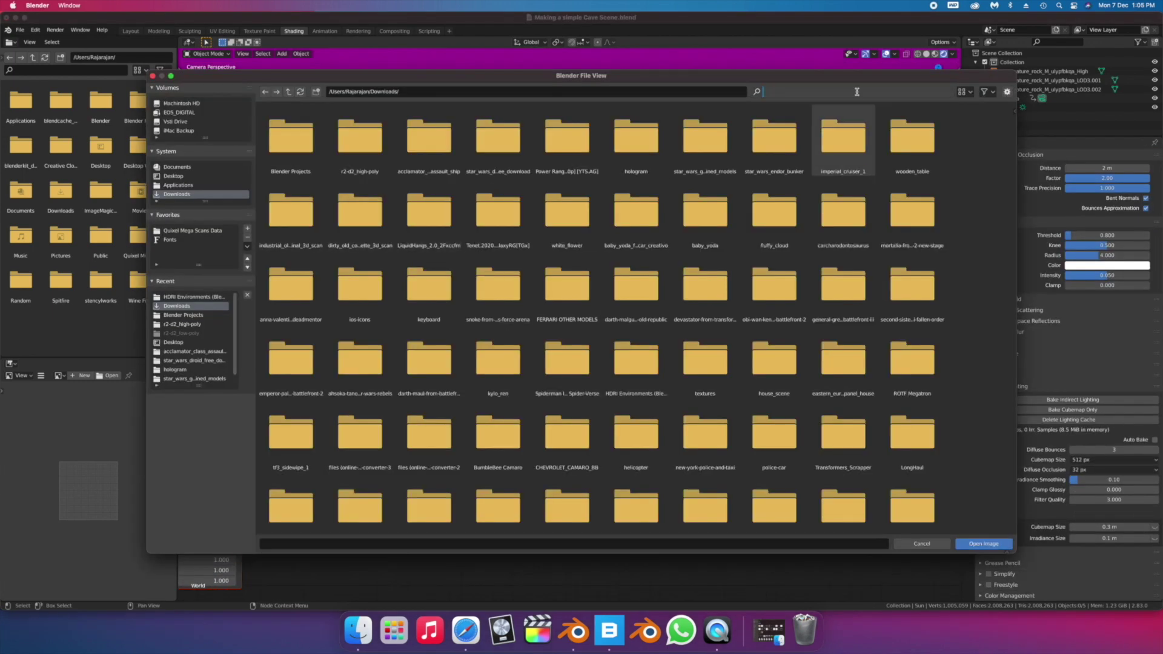
left_click(194, 297)
left_click(694, 145)
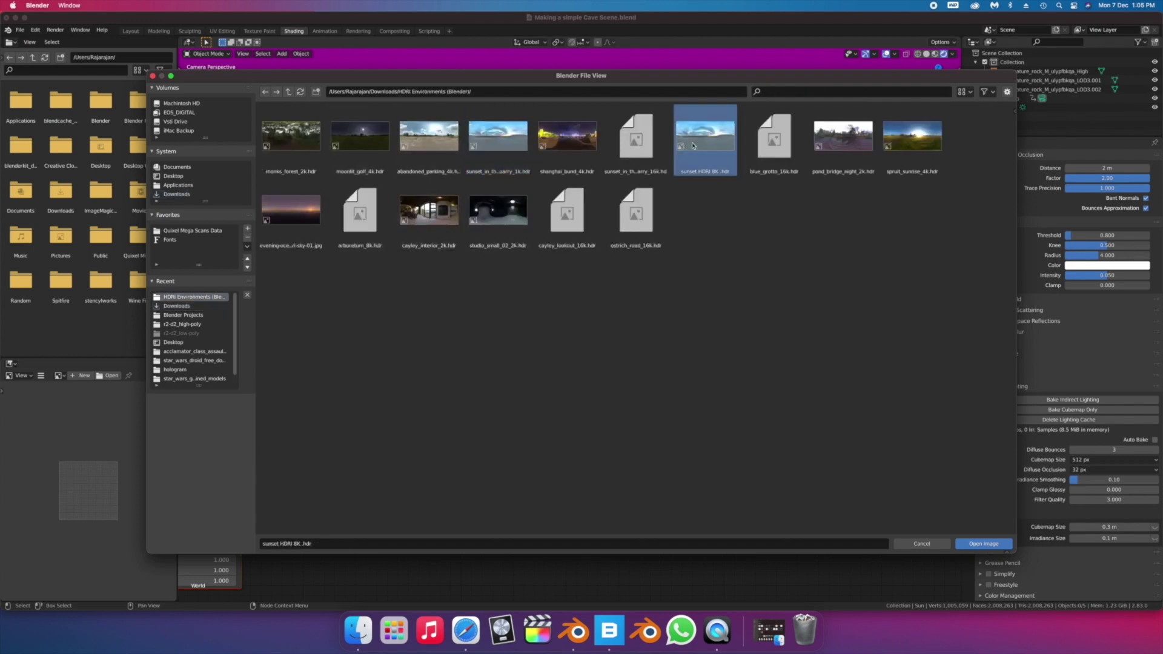
left_click(922, 543)
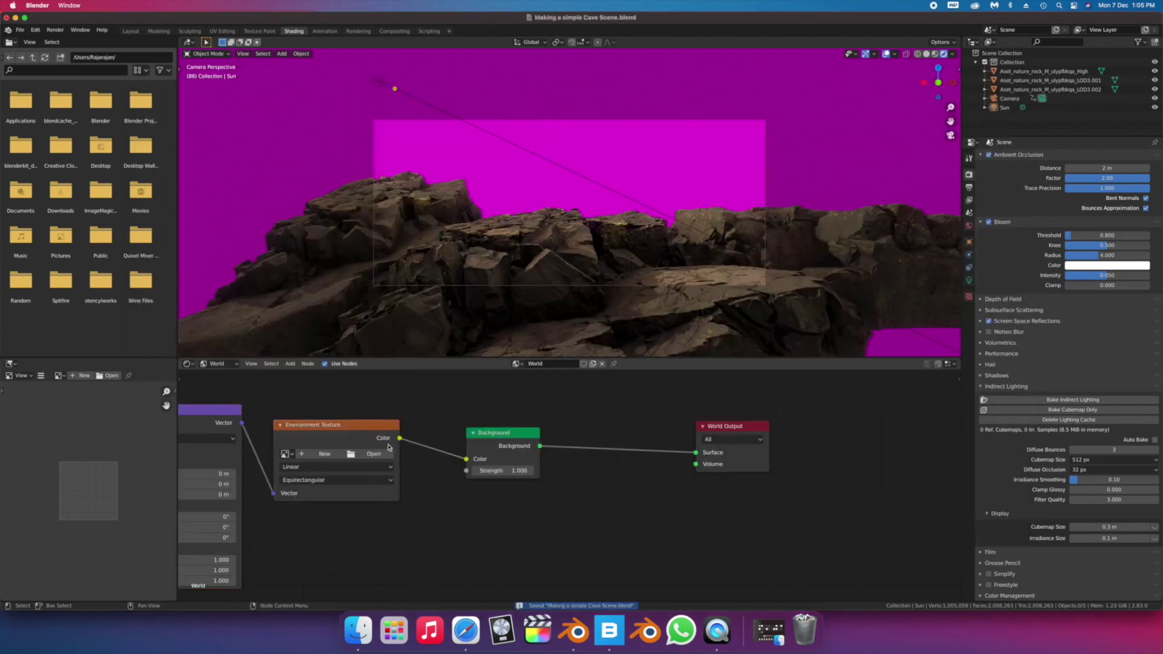
scroll(388, 447, "left", 3)
left_click(449, 438)
key("x")
scroll(449, 439, "left", 4)
key("x")
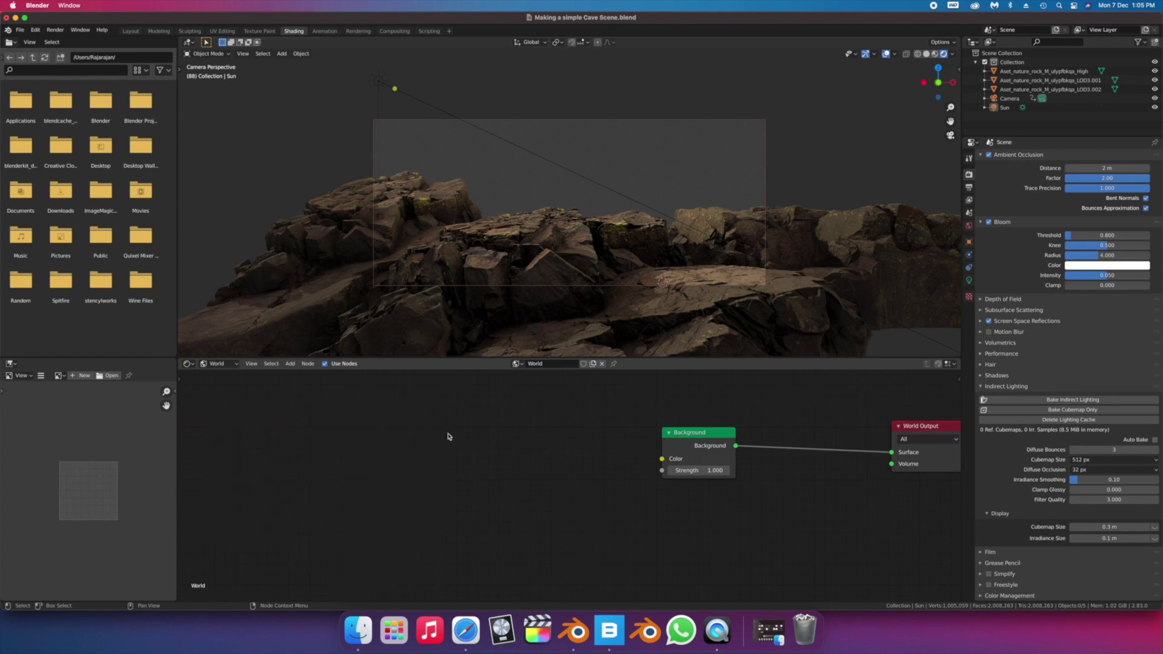
- Connect a Volume Scatter node with anisotropy 0.9 to the World Output's Volume and set its density to 0.05
scroll(448, 436, "left", 3)
key("shift+a")
left_click(585, 544)
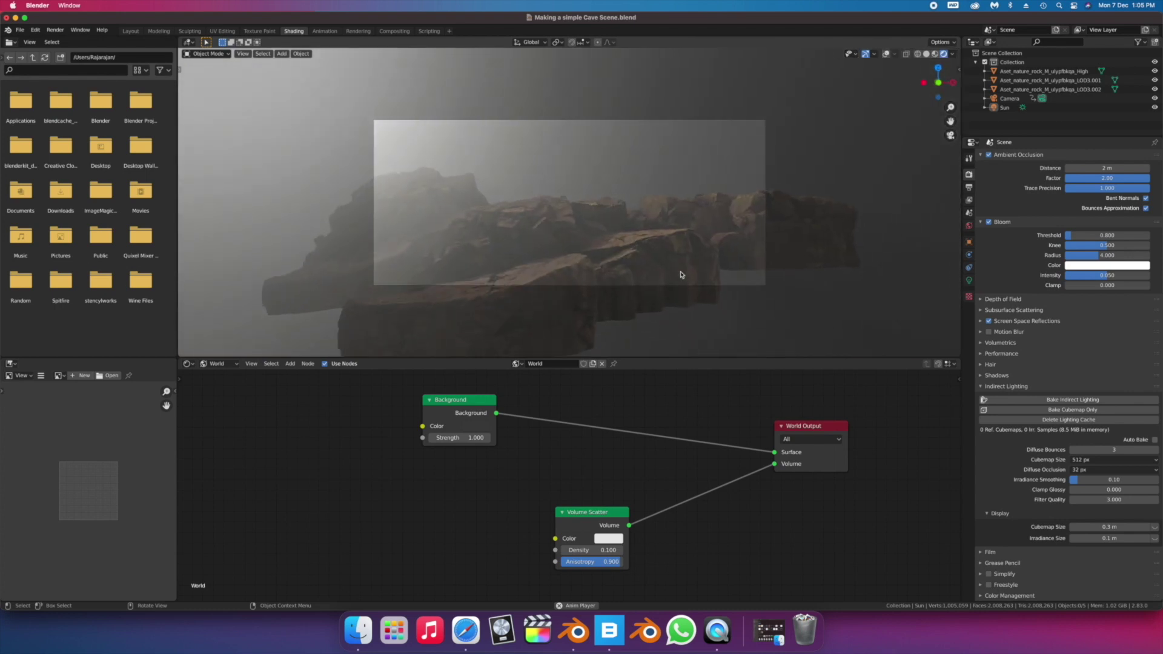
left_click(590, 550)
type("0.05")
key("Return")
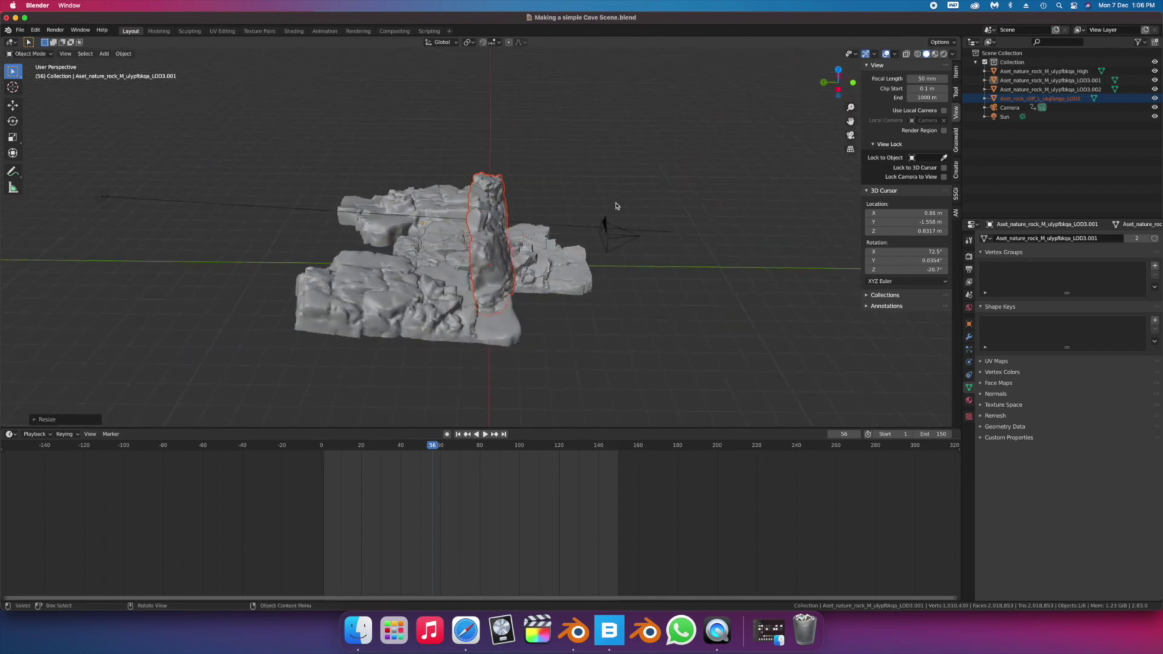
- Rotate the cliff about the Z and Y axes and move it so it overhangs the right side of the camera view
key("r")
key("z")
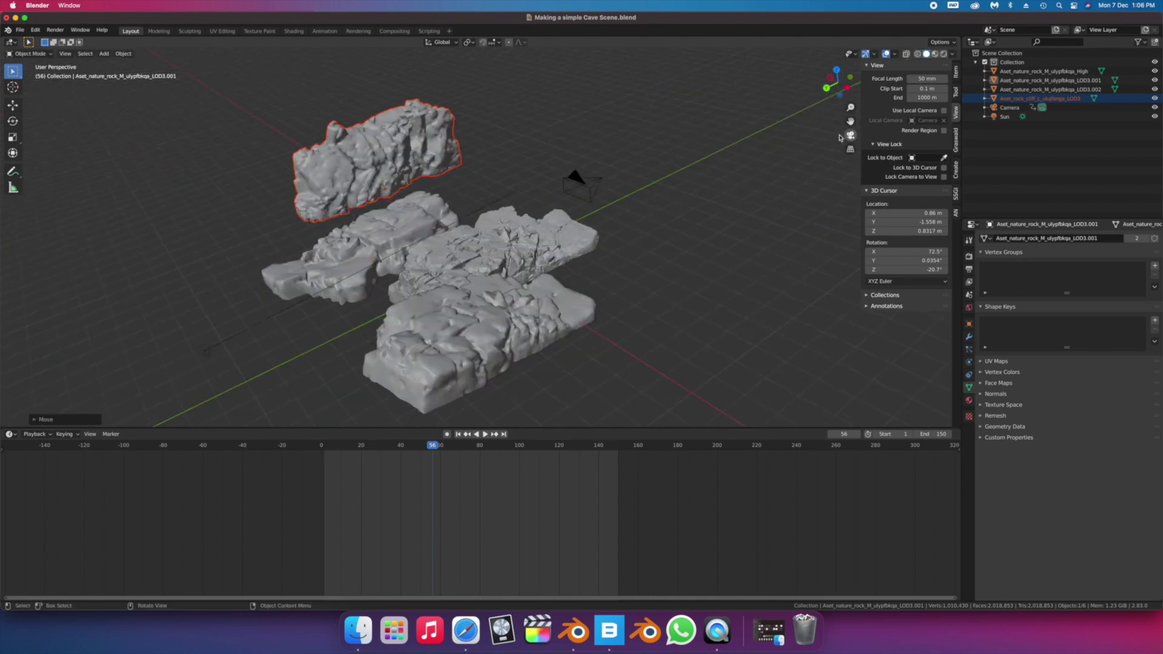
left_click(850, 135)
key("r")
key("y")
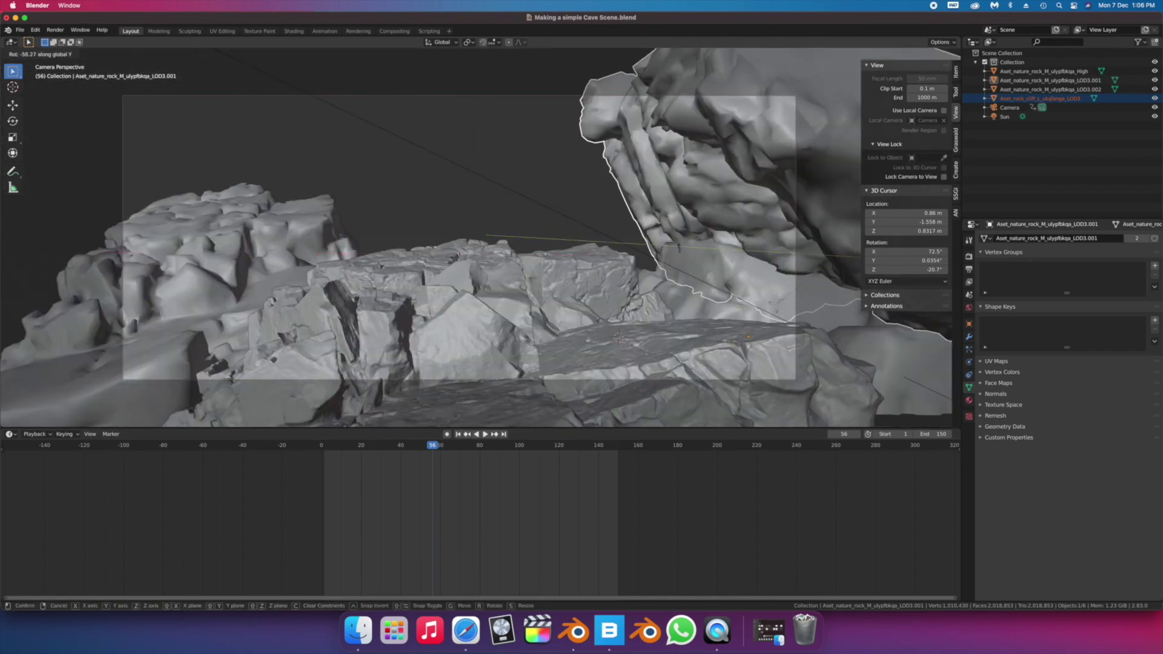
left_click(774, 303)
key("g")
left_click(751, 212)
- Duplicate the cliff along the X axis to the opposite side and rotate the copy about Y so it leans inward
key("KP_0")
key("shift+d")
key("x")
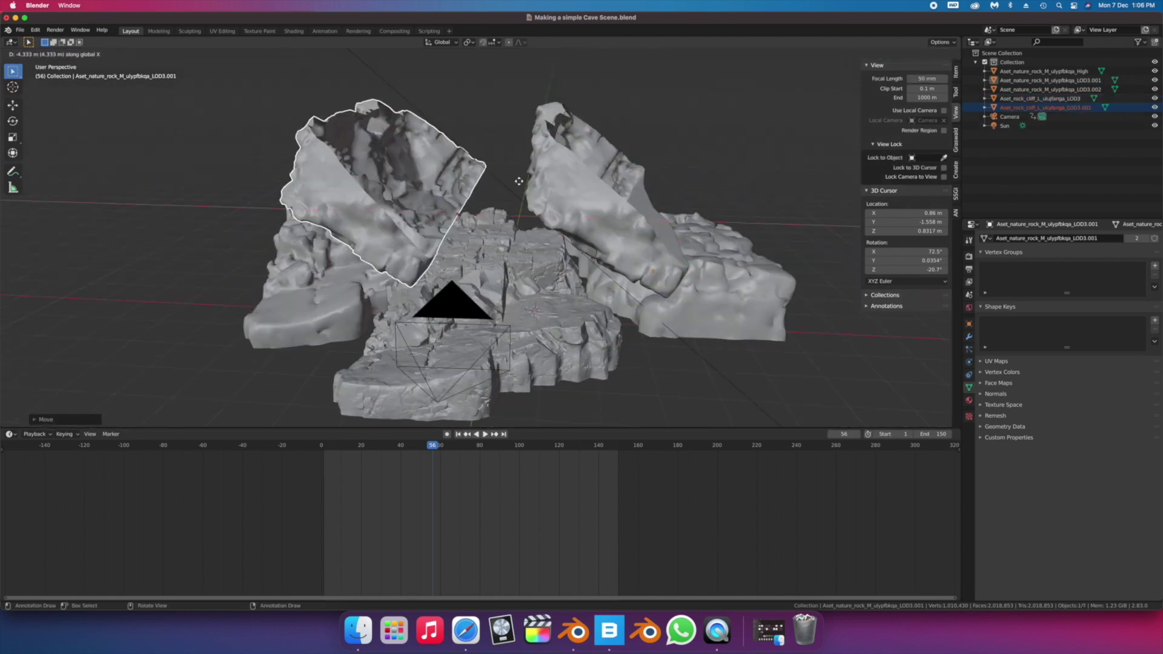
left_click(417, 181)
right_click(334, 179)
mouse_move(335, 271)
left_click(417, 334)
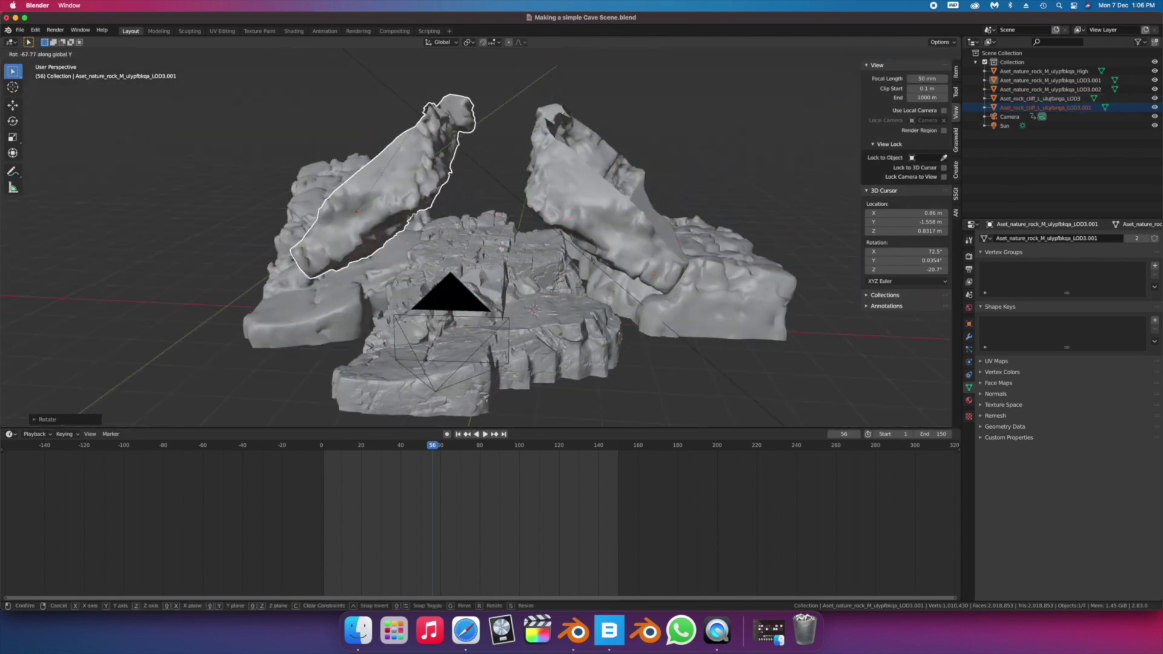
- Through the camera, move and rotate the duplicated cliff until it frames the left side of the shot
left_click(853, 136)
key("g")
key("y")
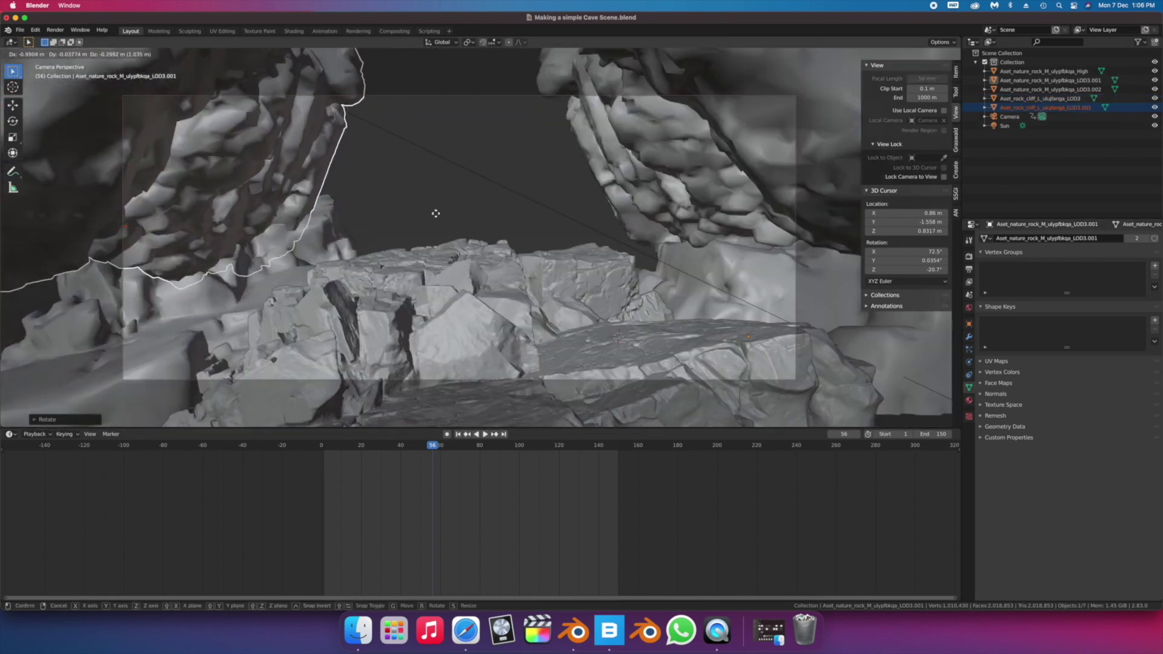
left_click(525, 220)
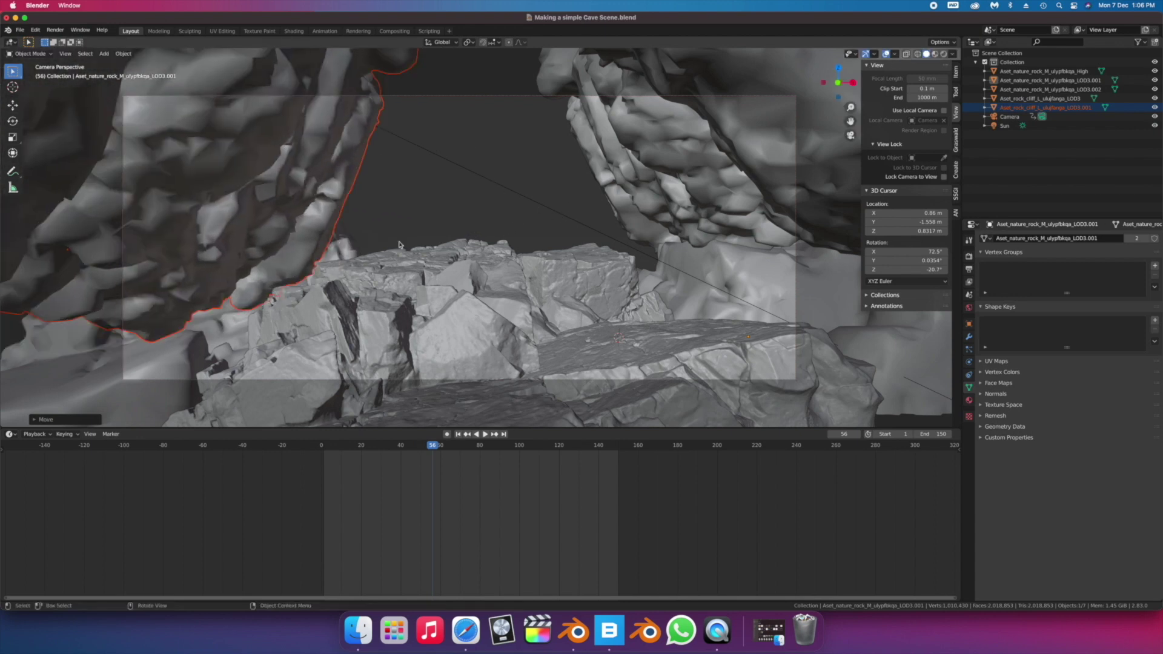
right_click(315, 235)
left_click(254, 224)
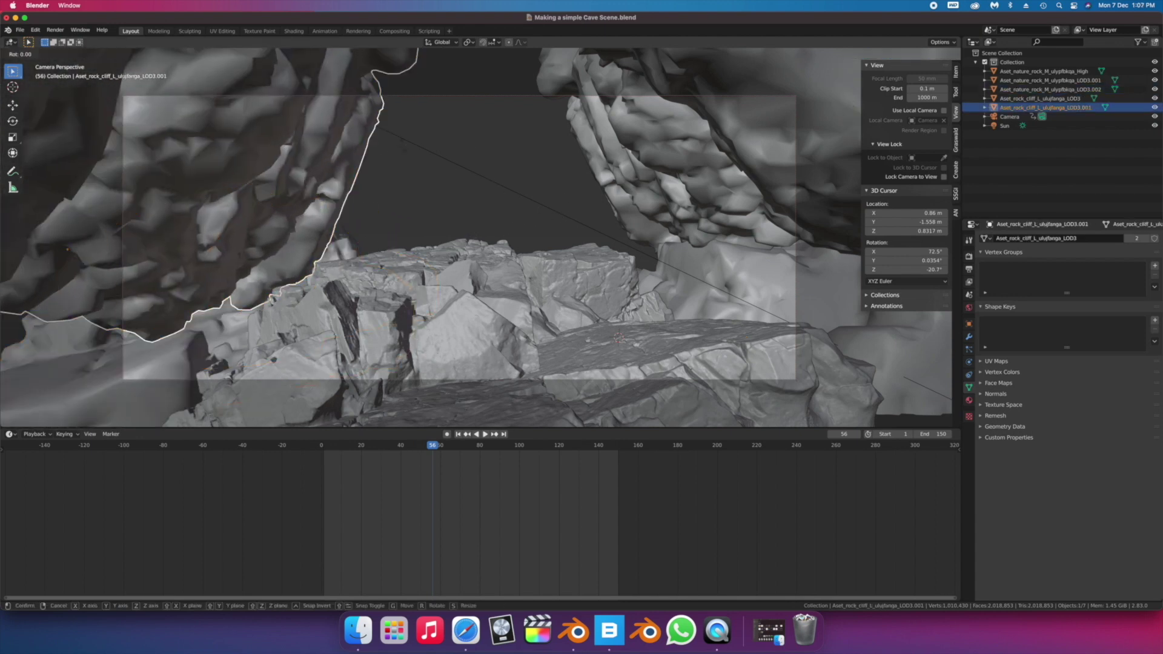
left_click(461, 169)
left_click(484, 176)
- Play the camera animation and examine the cave opening through the camera in rendered and solid shading
key("space")
key("space")
key("z")
left_click(646, 183)
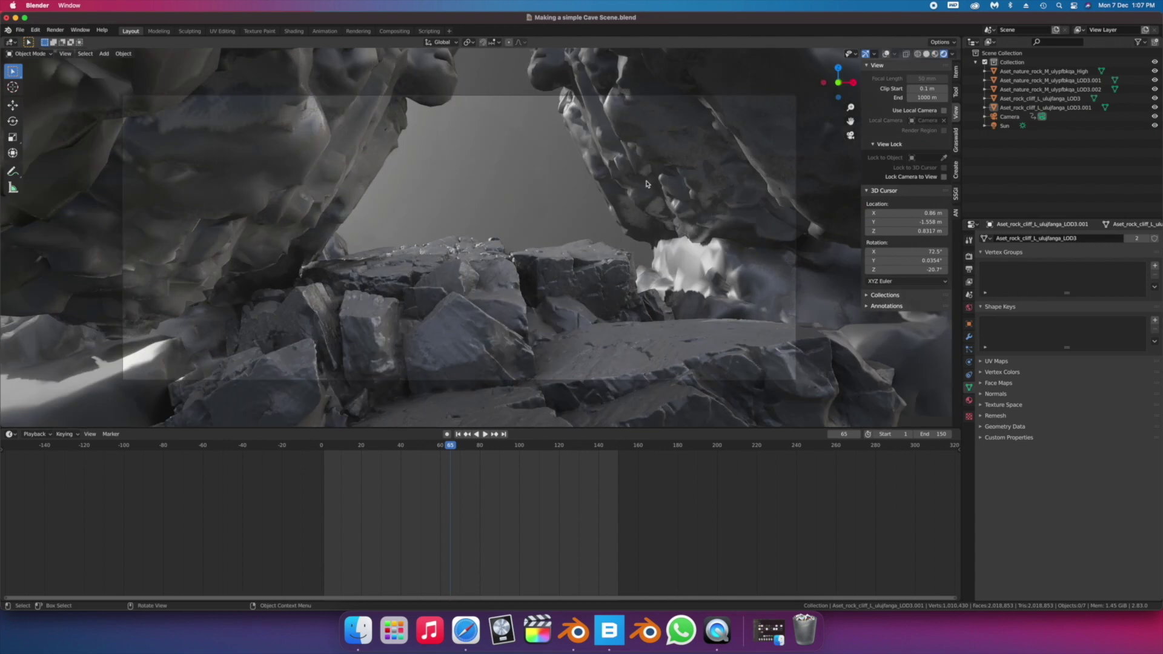
key("z")
key("space")
left_click(458, 434)
key("z")
left_click(727, 281)
key("z")
left_click(727, 170)
key("g")
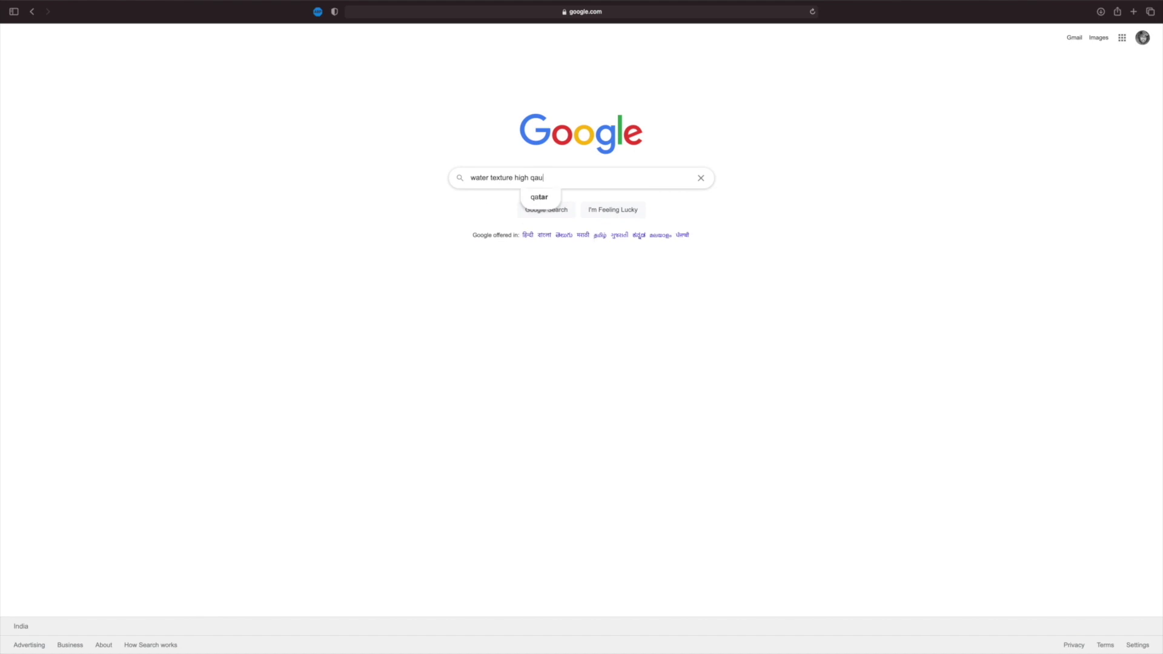
- In the browser, search Google Images for "water texture high quality" and save the 3840 × 2400 turquoise foaming ocean image
type("lity")
key("Return")
left_click(126, 71)
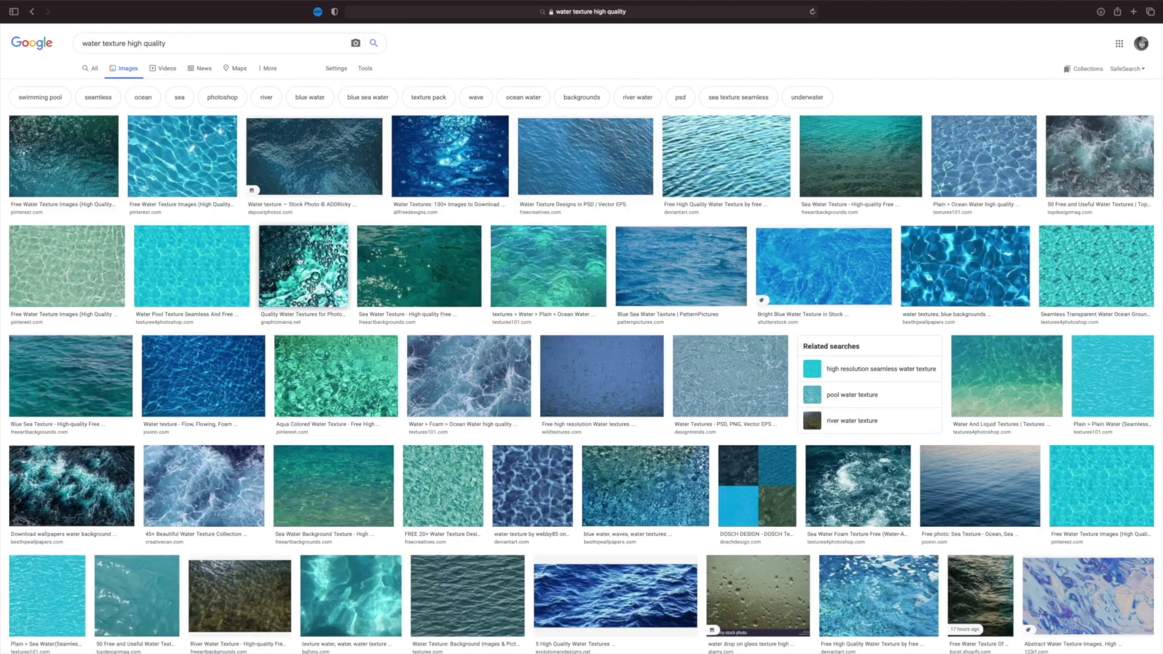
left_click(71, 484)
scroll(948, 199, "up", 5, "ctrl")
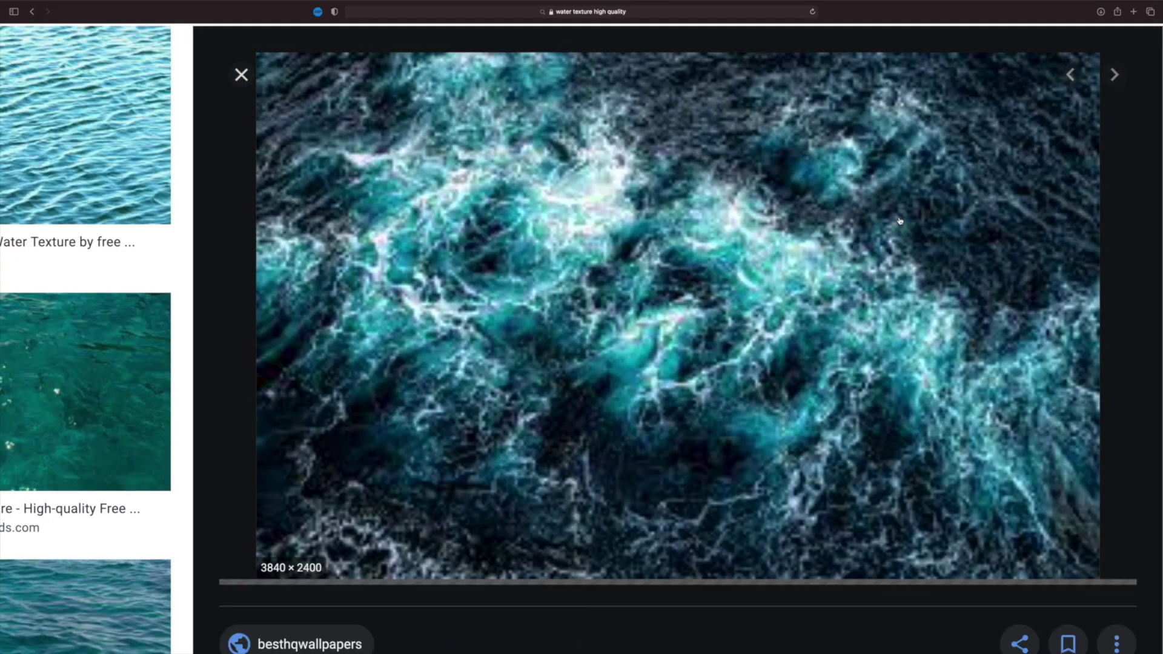
right_click(643, 278)
left_click(667, 394)
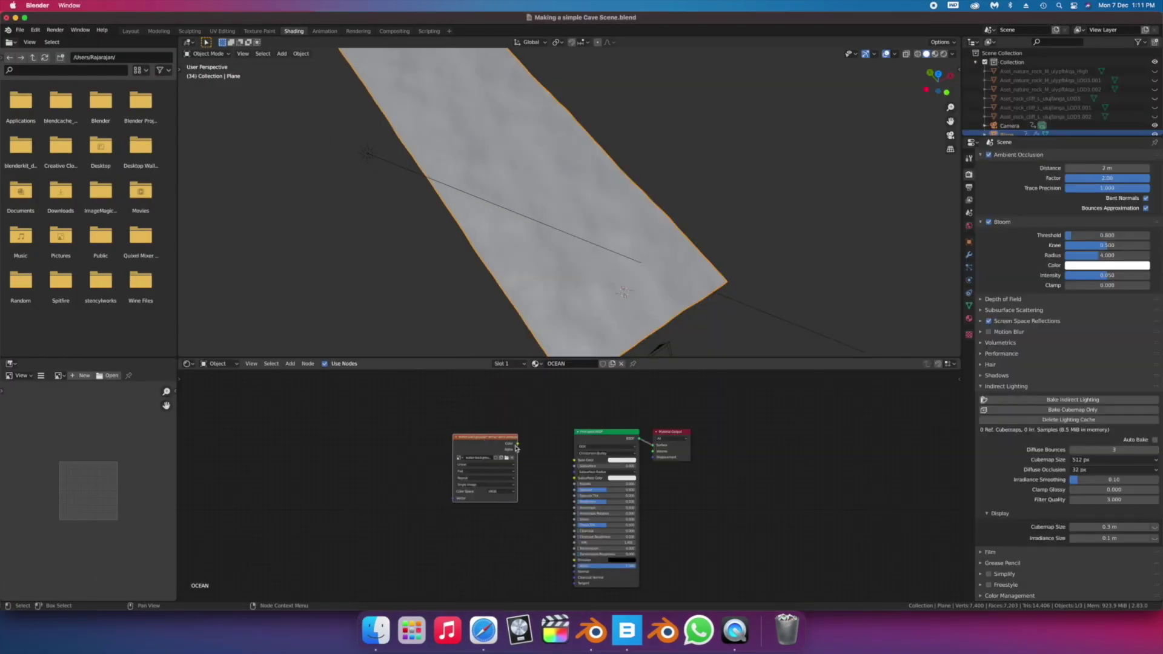
- Connect the water image's Color to the OCEAN material's Base Color, set Specular and Roughness to 0, and save the file
left_click_drag(516, 445, 574, 460)
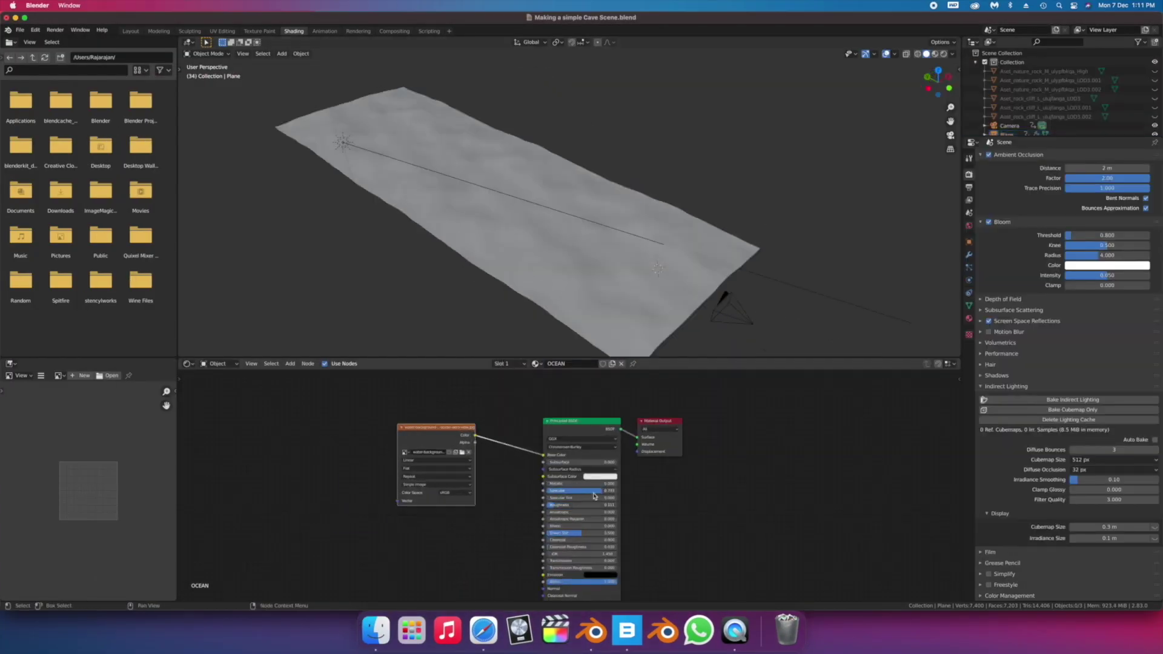
left_click(934, 53)
middle_click_drag(779, 213, 906, 141)
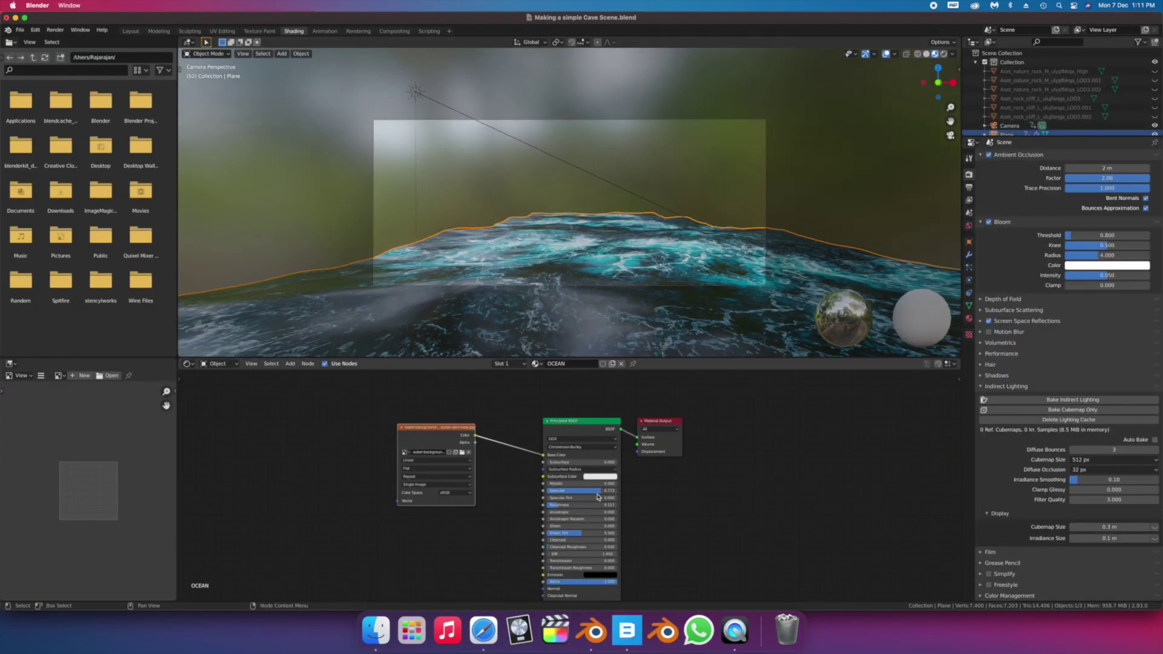
left_click_drag(598, 491, 559, 492)
key("Return")
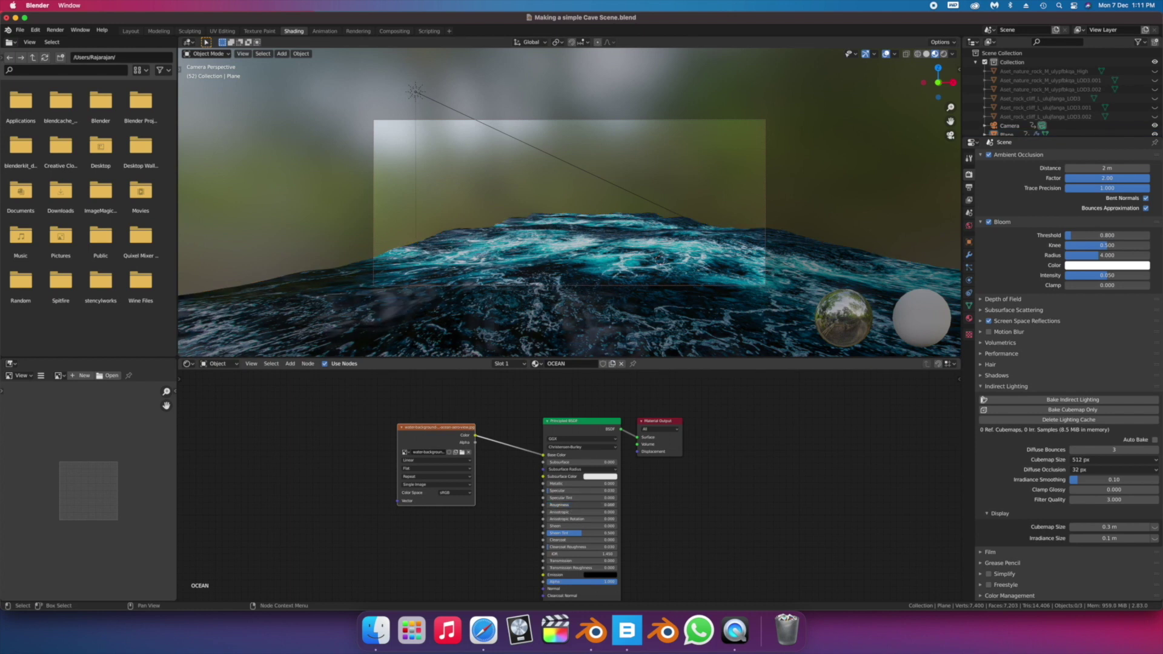
key("ctrl+s")
- Duplicate the water image node, route it through a ColorRamp and a Bump node with distance 0.4 into Normal, and save the file
key("shift+d")
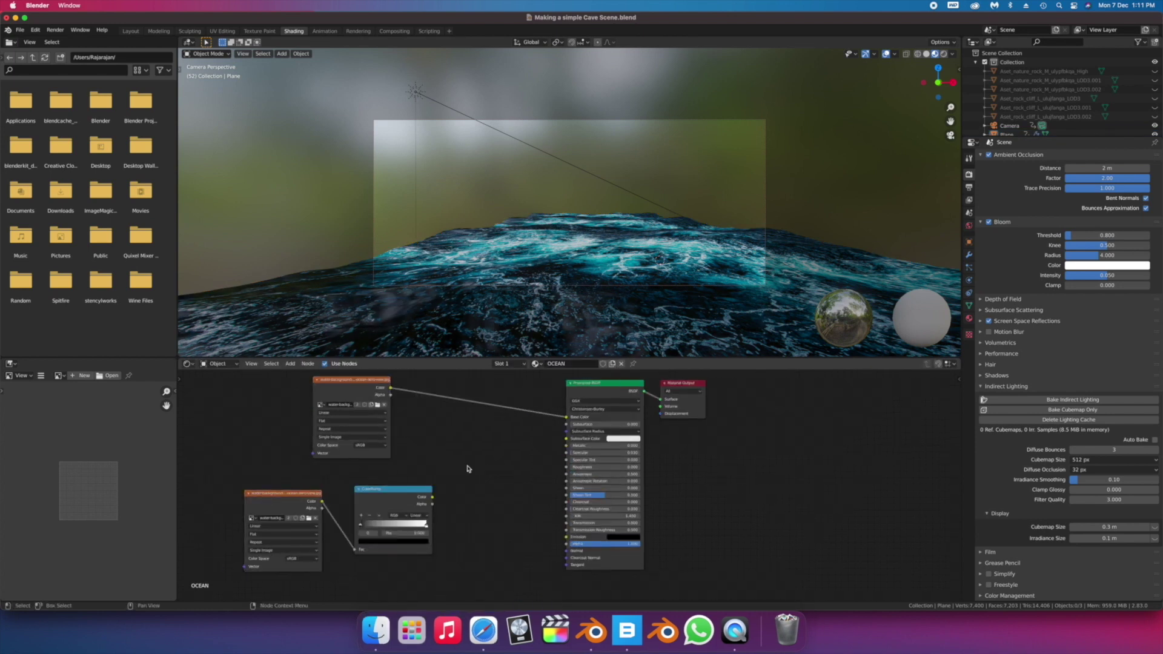
key("Return")
left_click(478, 484)
left_click_drag(432, 497, 493, 508)
left_click_drag(515, 511, 567, 551)
middle_click_drag(545, 272, 679, 267)
left_click_drag(503, 538, 484, 538)
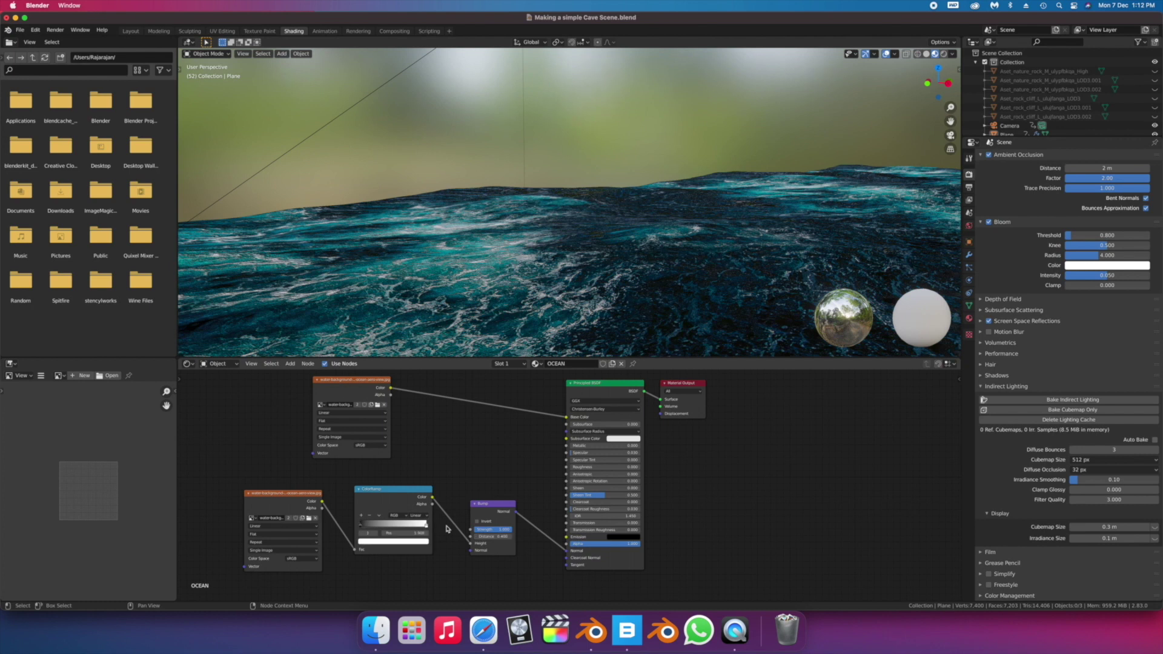
key("KP_0")
key("ctrl+s")
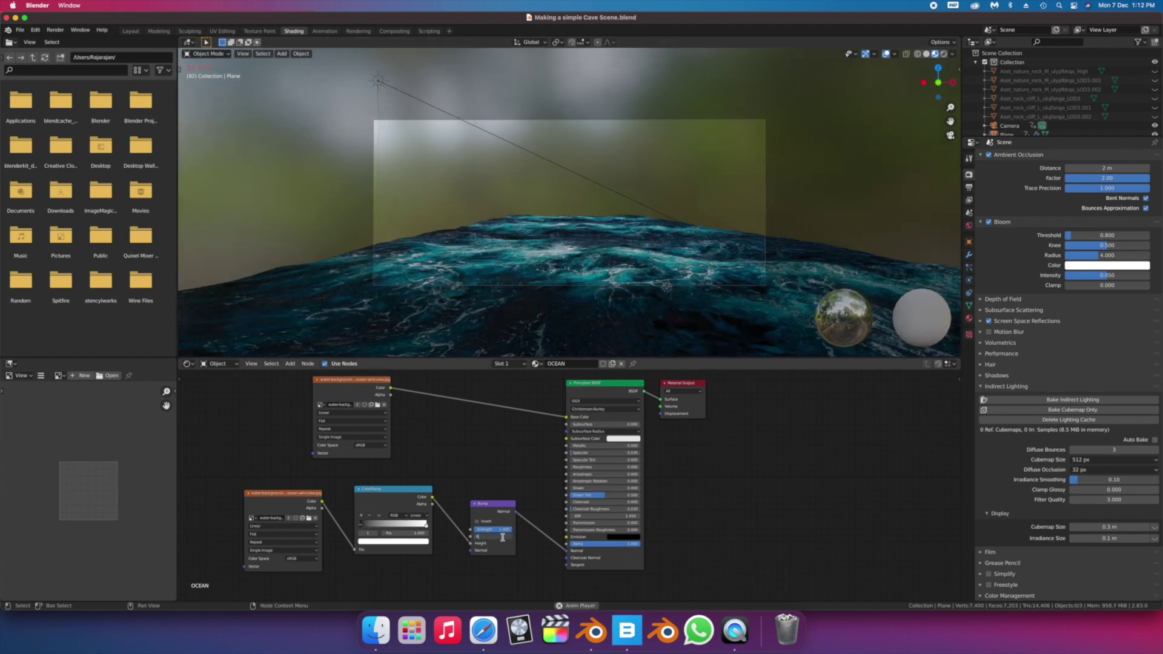
- Unhide all objects, turn off the viewport overlays and show the camera view in rendered shading
key("alt+h")
left_click(886, 55)
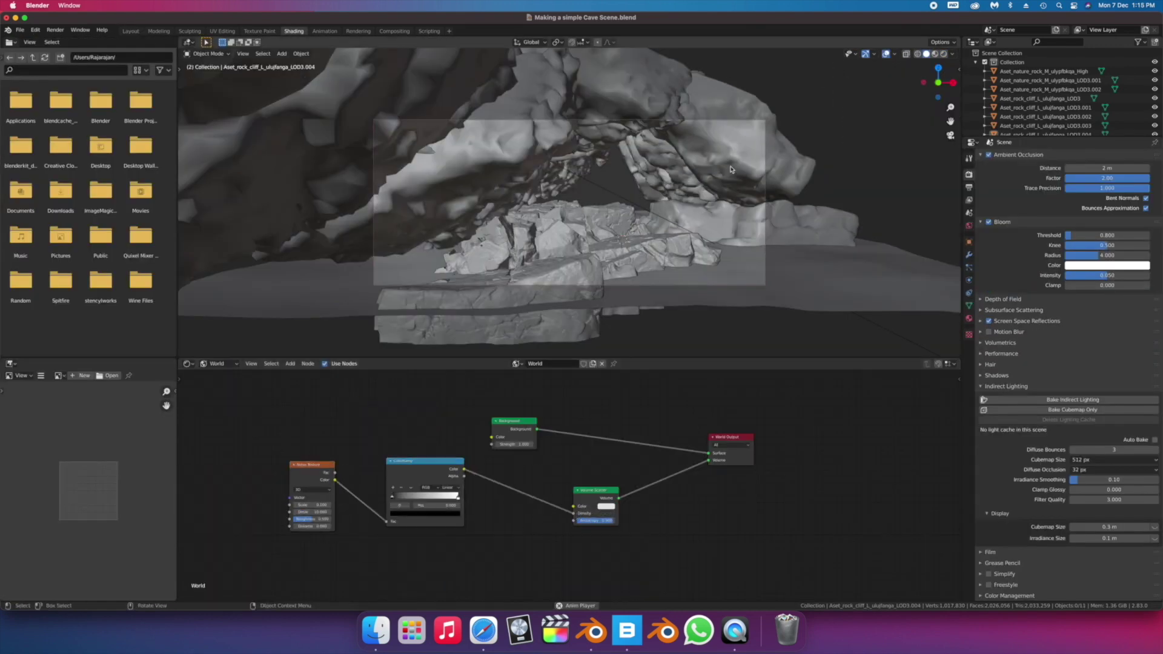
key("alt+shift+z")
key("z")
left_click(700, 135)
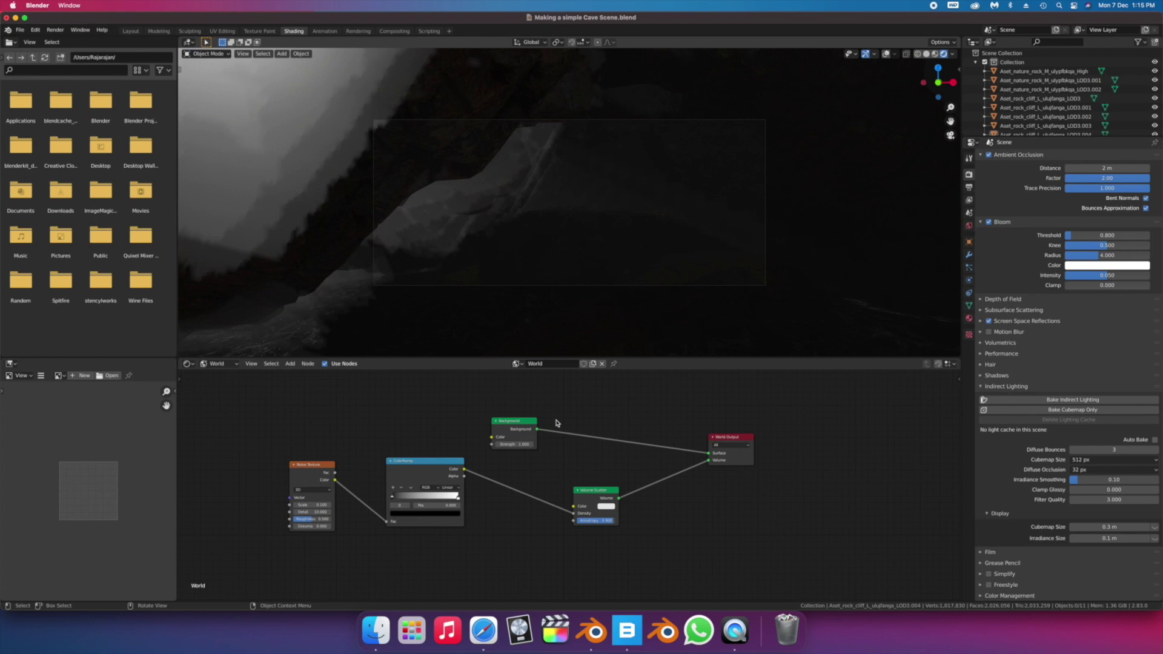
- Break up the world fog by moving the ColorRamp's black stop toward white and adjusting the Noise Texture scale
left_click_drag(392, 495, 409, 495)
left_click(322, 505)
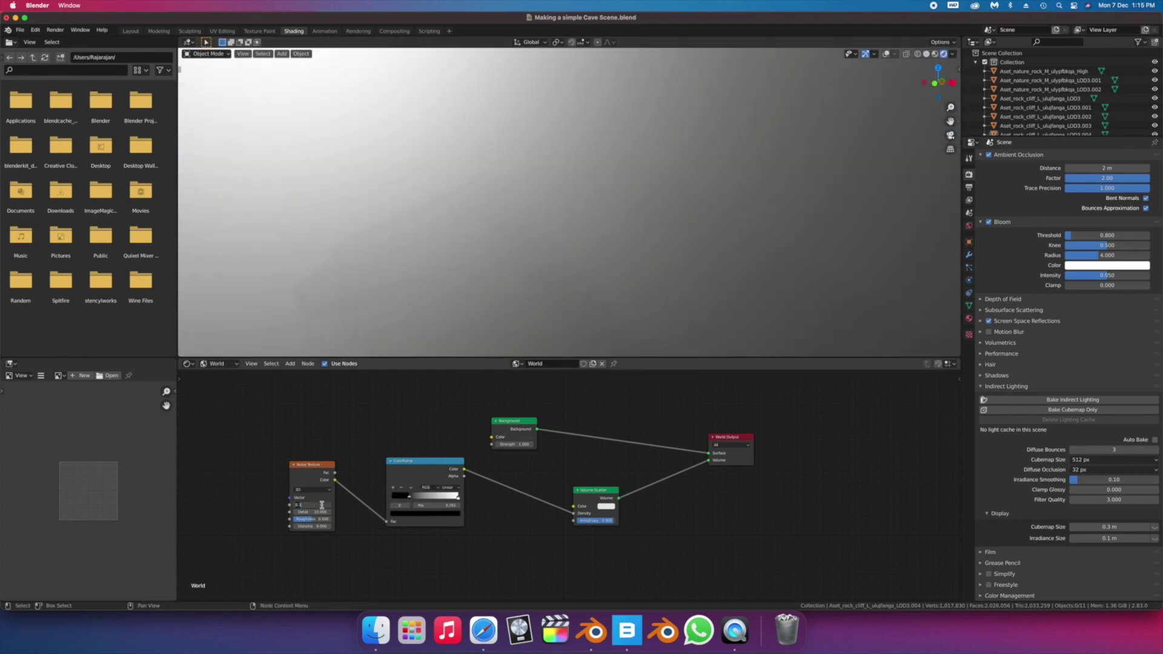
left_click_drag(423, 500, 434, 499)
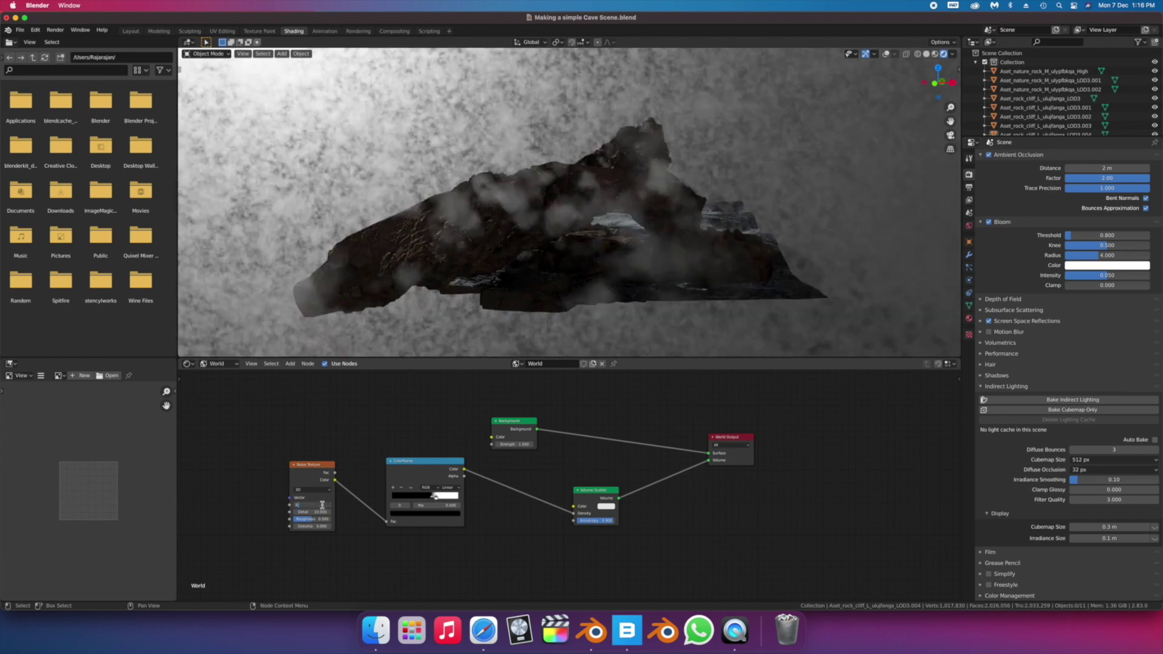
key("KP_0")
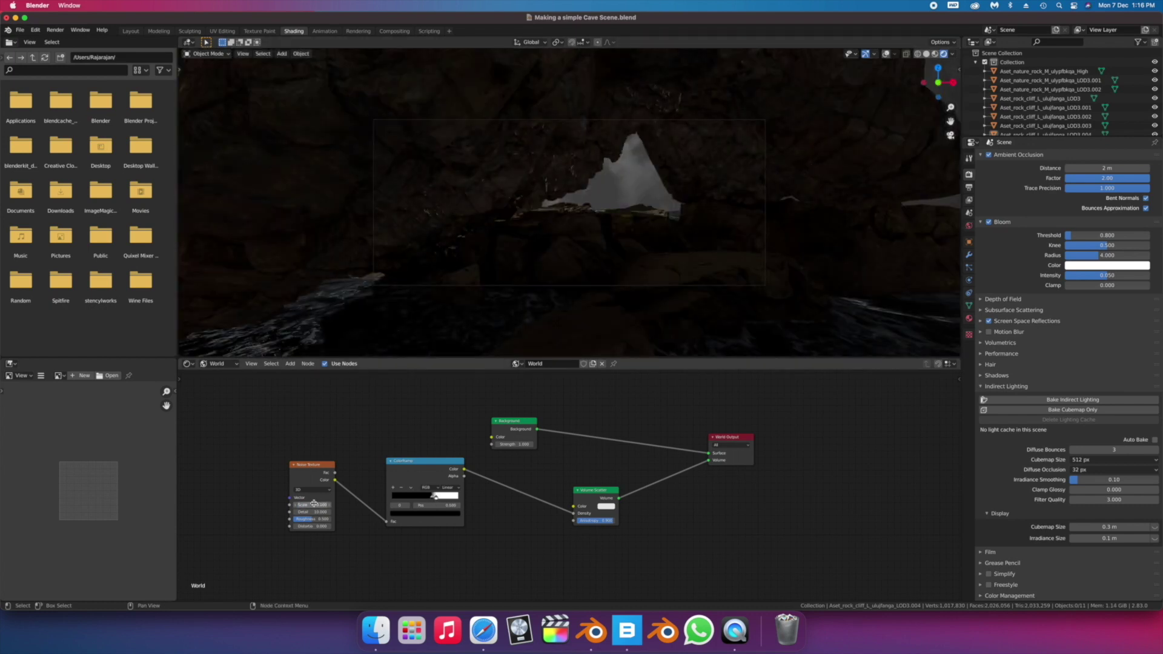
left_click_drag(430, 500, 449, 475)
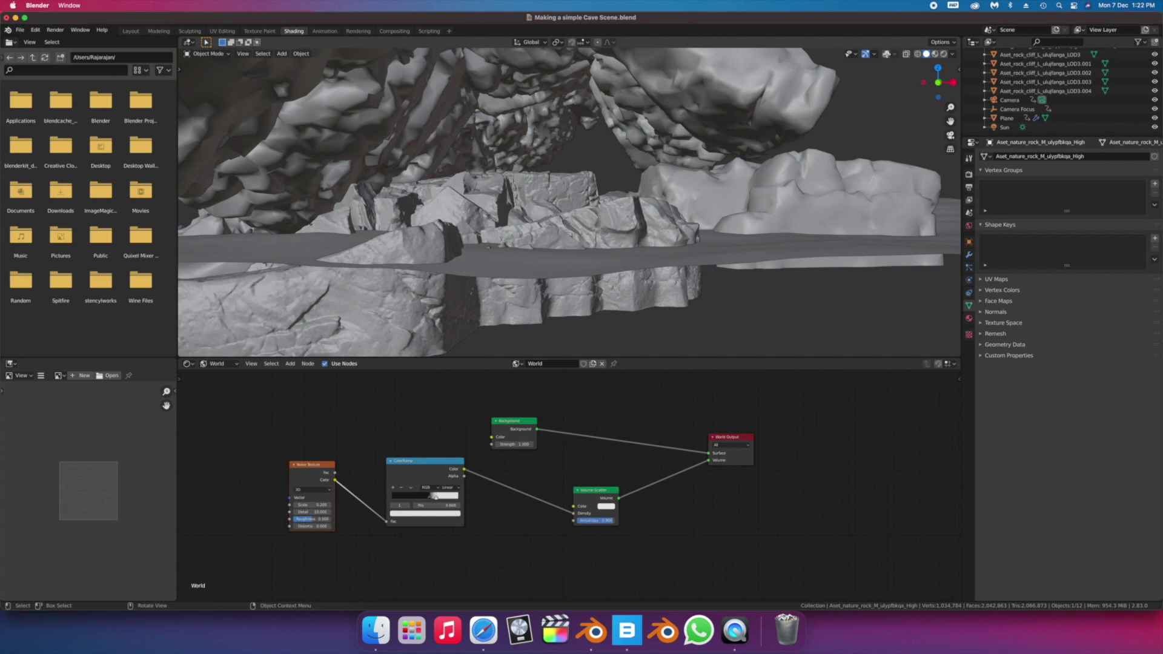
- In edit mode, circle-select the vertices along the waterline of Aset_nature_rock_M_ulypfbkqa_High
key("Tab")
key("alt+a")
key("c")
left_click_drag(485, 260, 694, 257)
left_click(416, 274)
key("Escape")
- Add a second material slot to the rock holding a copy of Nordic_Beach_ulypfbkqa for the waterline vertices, and leave edit mode
left_click(969, 318)
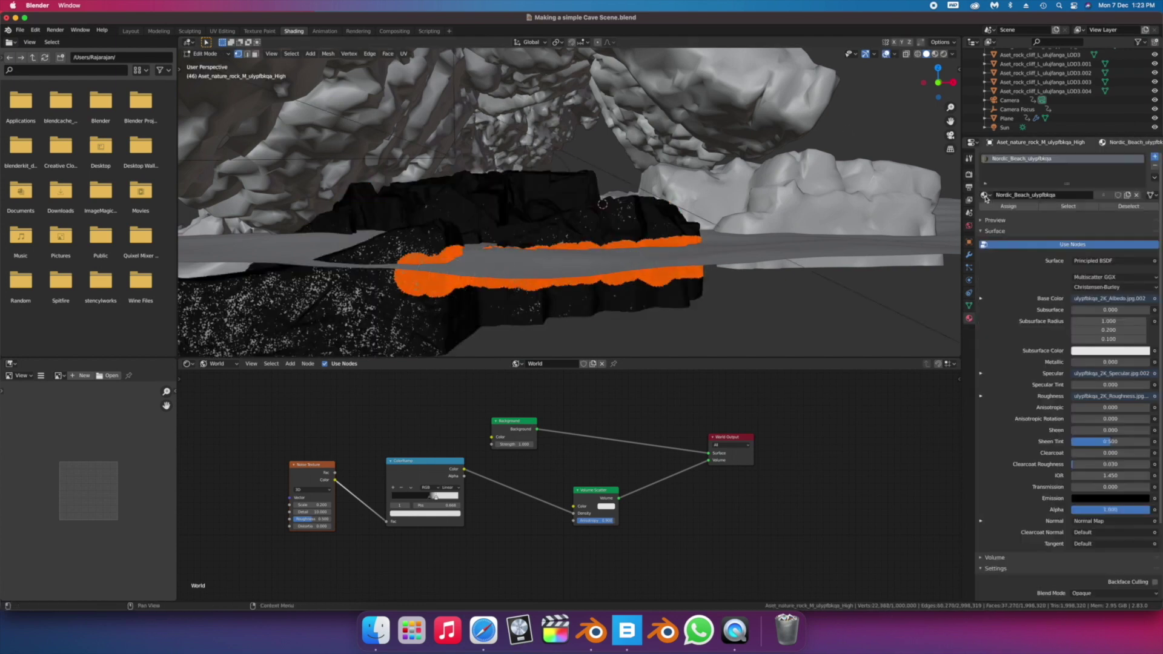
left_click(1154, 156)
left_click(985, 212)
left_click(1010, 236)
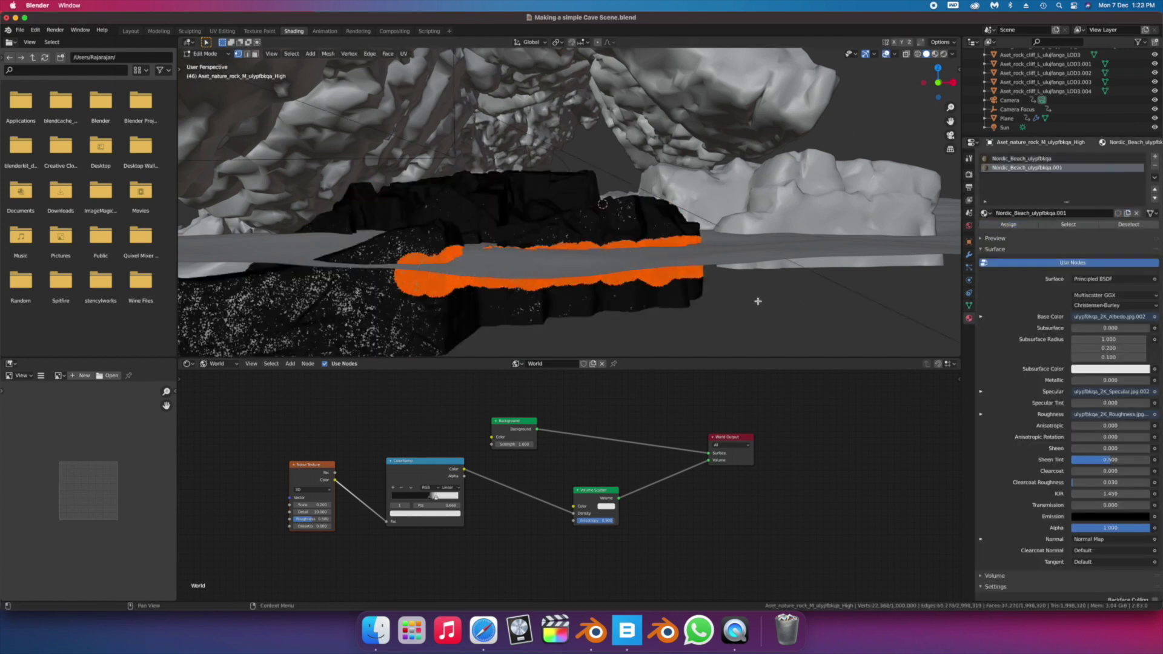
key("Tab")
- Show the rock in material preview and disconnect the roughness map from the copied material's Principled BSDF
key("z")
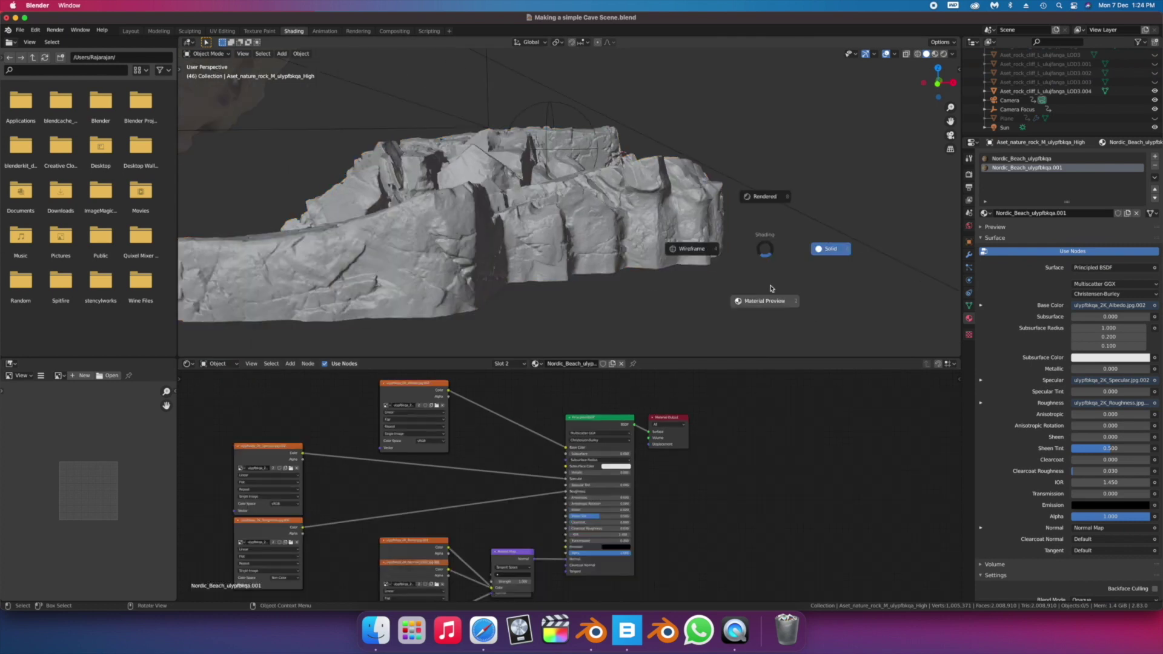
left_click(768, 298)
left_click_drag(566, 491, 609, 493)
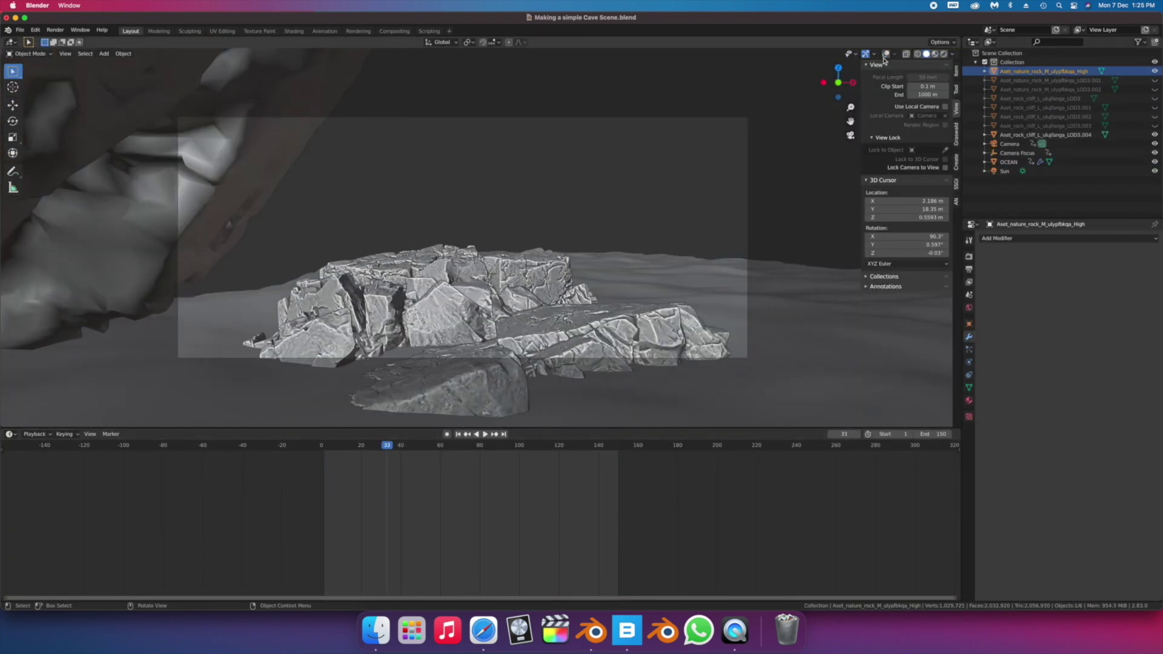
- Circle-select the vertices around the main rock's front waterline, assign Nordic_Beach_ulypfbkqa.001 to them, and preview the shaded rock
left_click(886, 53)
key("c")
left_click_drag(412, 334, 472, 334)
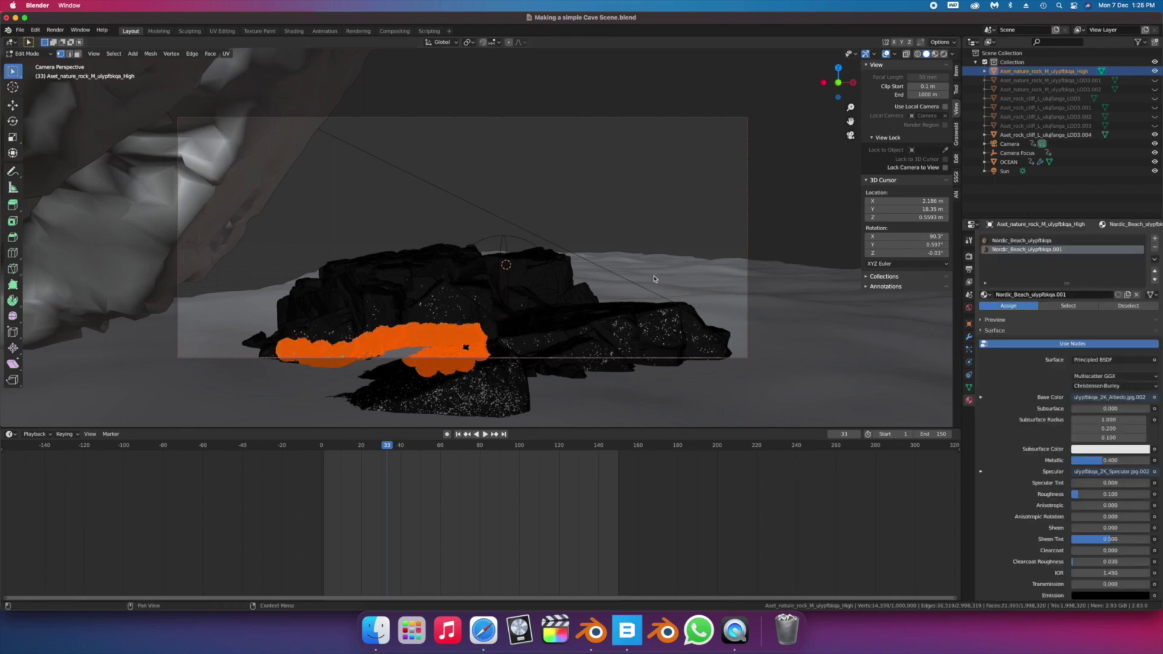
left_click(657, 202)
key("Tab")
left_click(656, 202)
key("shift+alt+z")
key("z")
left_click(635, 226)
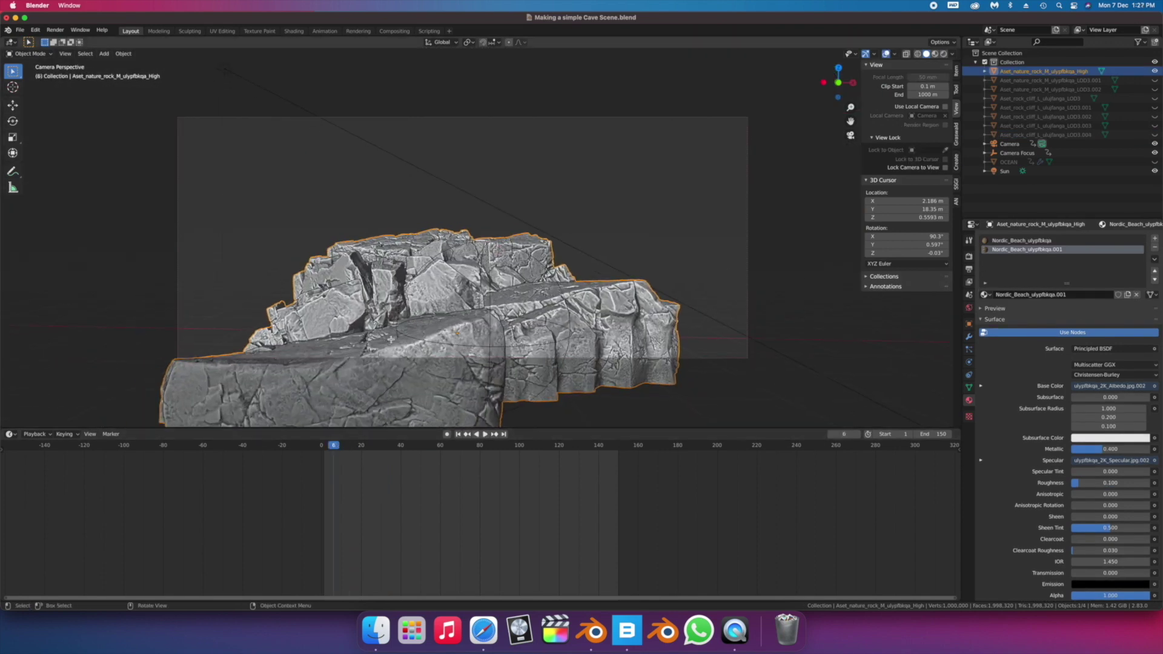
- Circle-select the top surface of the nearest rock ledge, assign Nordic_Beach_ulypfbkqa.001 to it, preview the material, and save the file
key("Tab")
middle_click_drag(455, 303, 473, 324)
key("c")
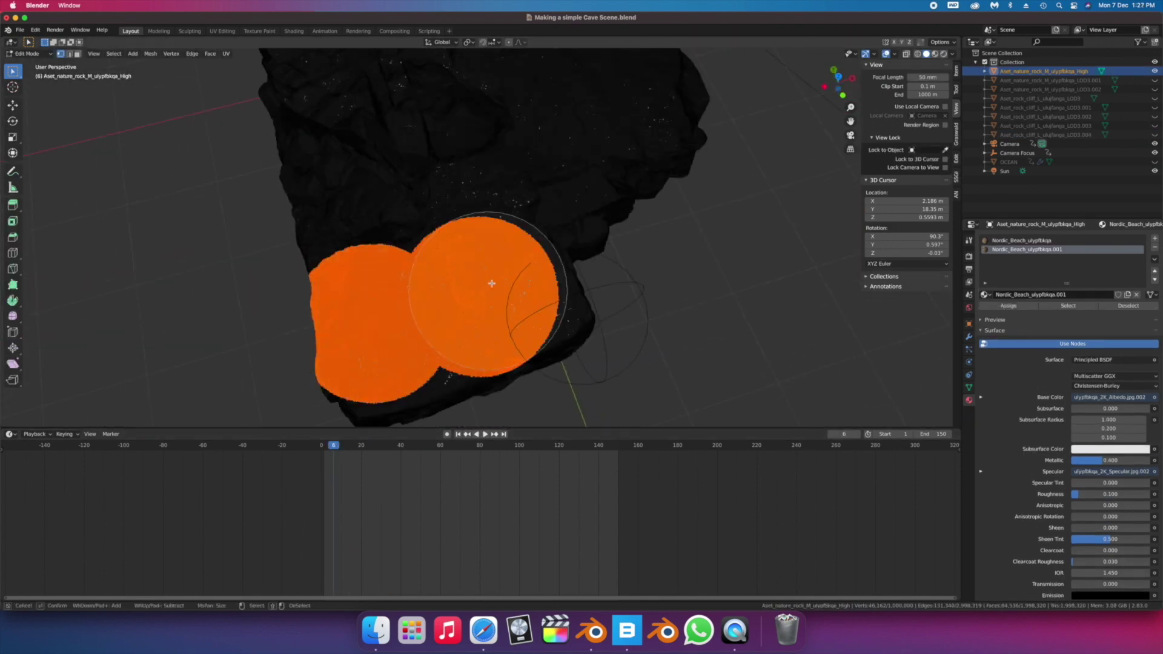
left_click(1006, 307)
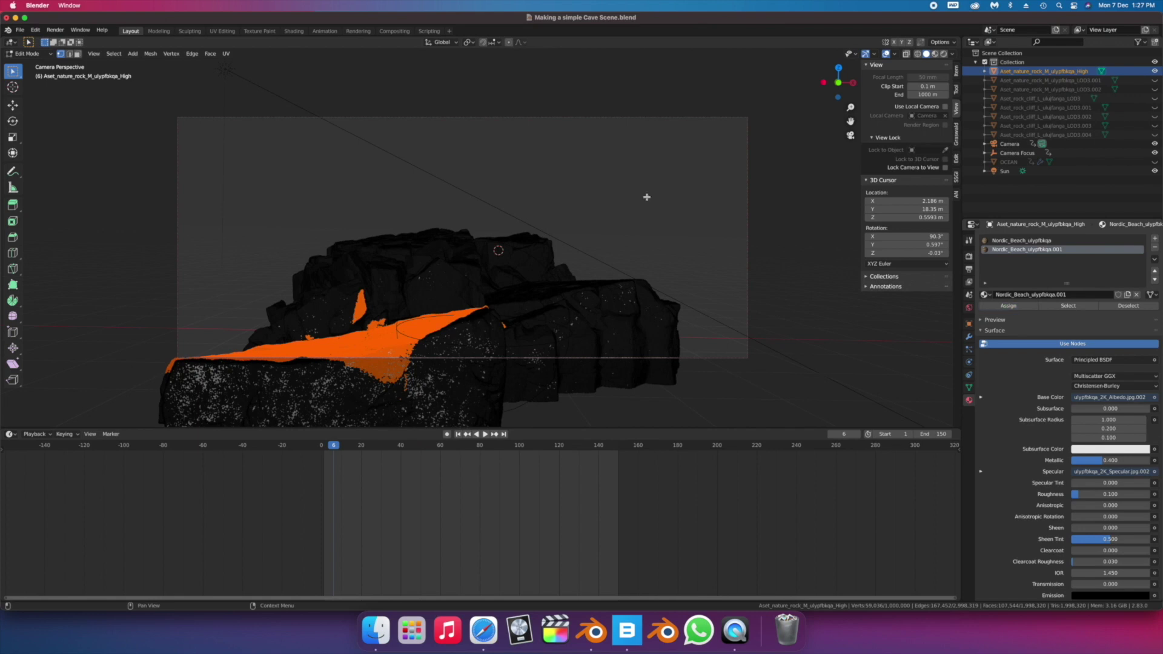
key("Tab")
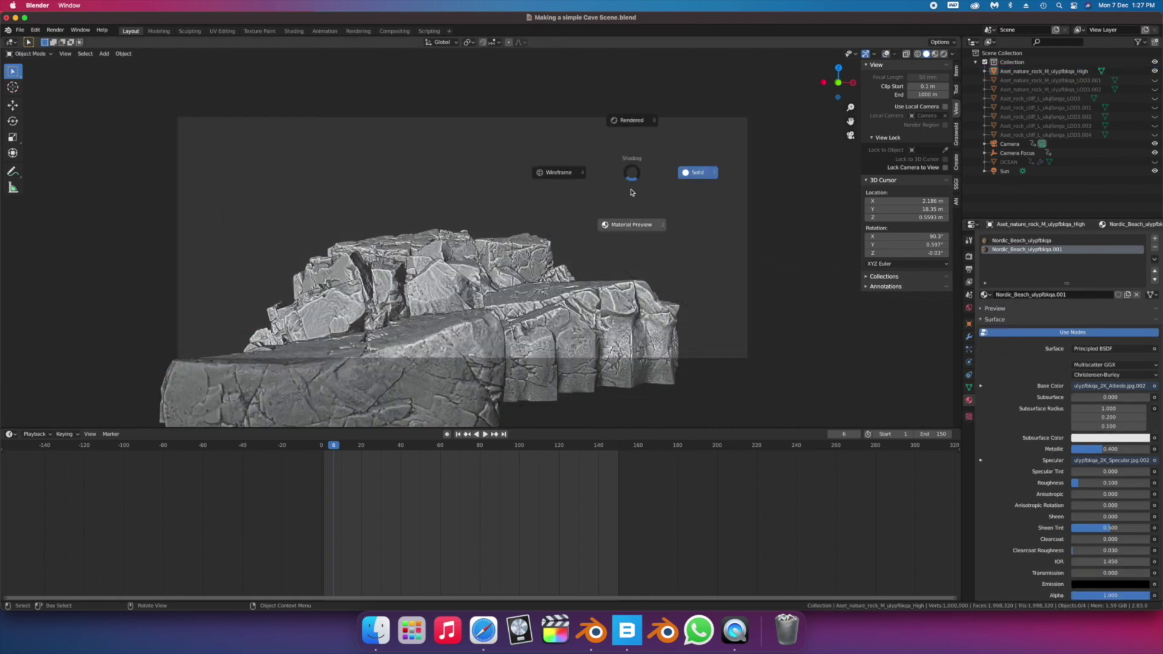
left_click(644, 226)
key("super+s")
- Unhide the OCEAN plane and play the animation through the camera in rendered shading
key("z")
mouse_move(644, 226)
middle_mouse_down()
mouse_move(657, 230)
mouse_move(659, 255)
mouse_move(643, 253)
middle_mouse_up()
key("z")
key("alt+h")
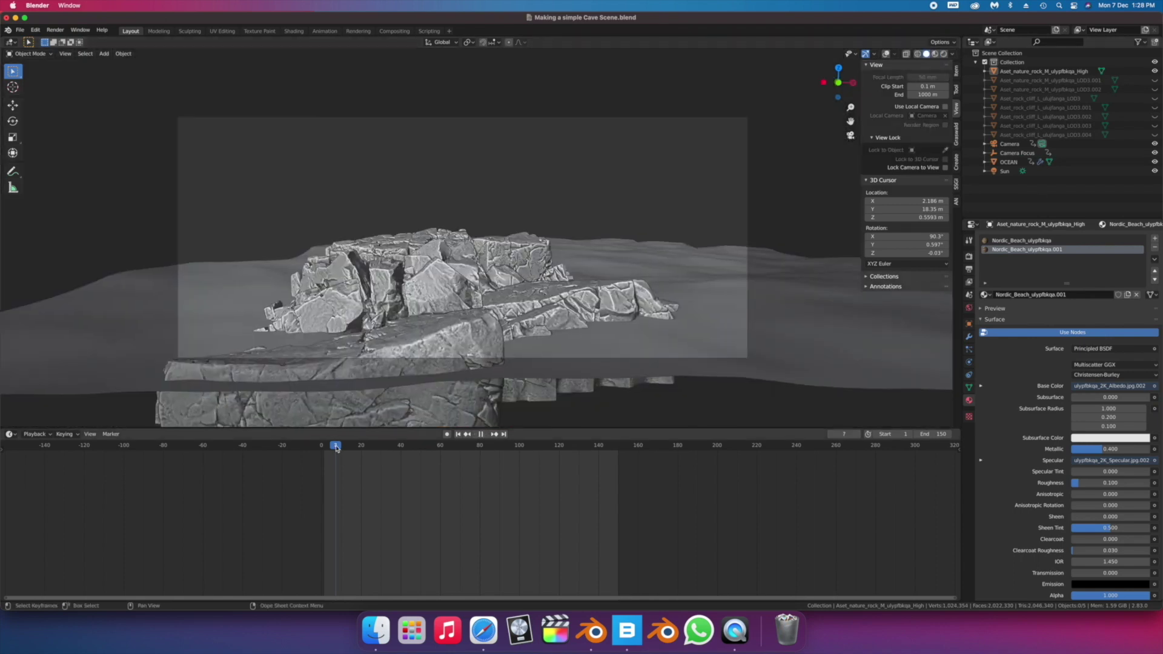
key("z")
left_click(434, 275)
key("space")
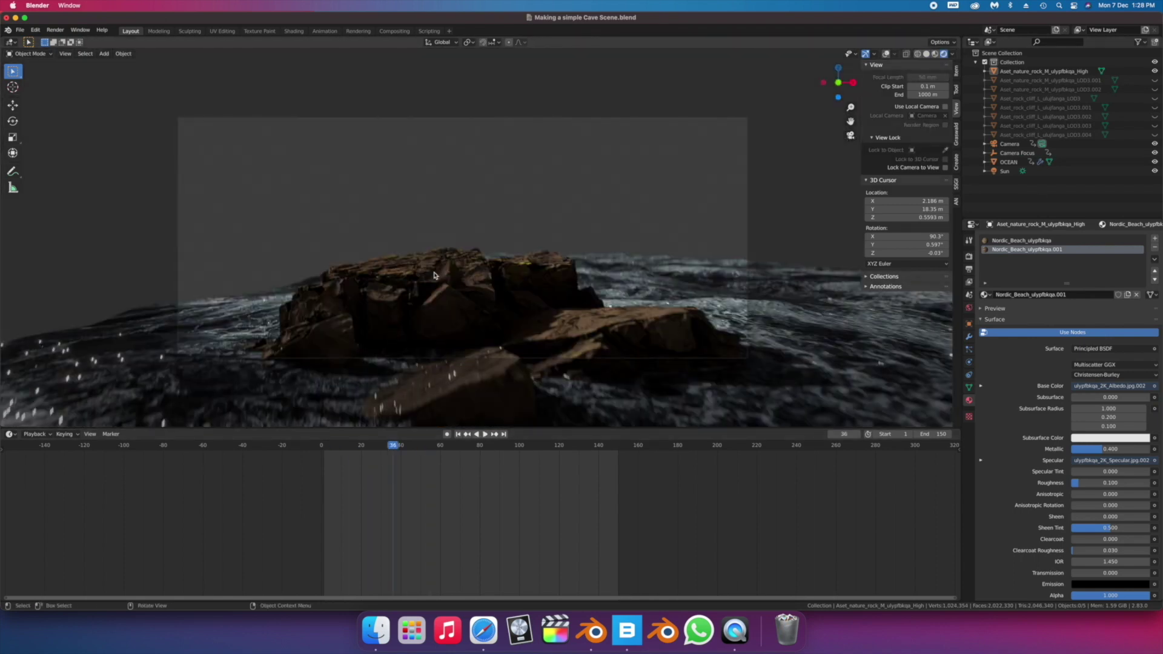
- Scrub the animation and examine the wet rocks and ocean from several angles in material preview, returning to the camera view
left_click(363, 446)
mouse_move(379, 447)
left_mouse_down()
mouse_move(446, 451)
mouse_move(376, 459)
mouse_move(442, 456)
left_mouse_up()
key("z")
left_click(590, 275)
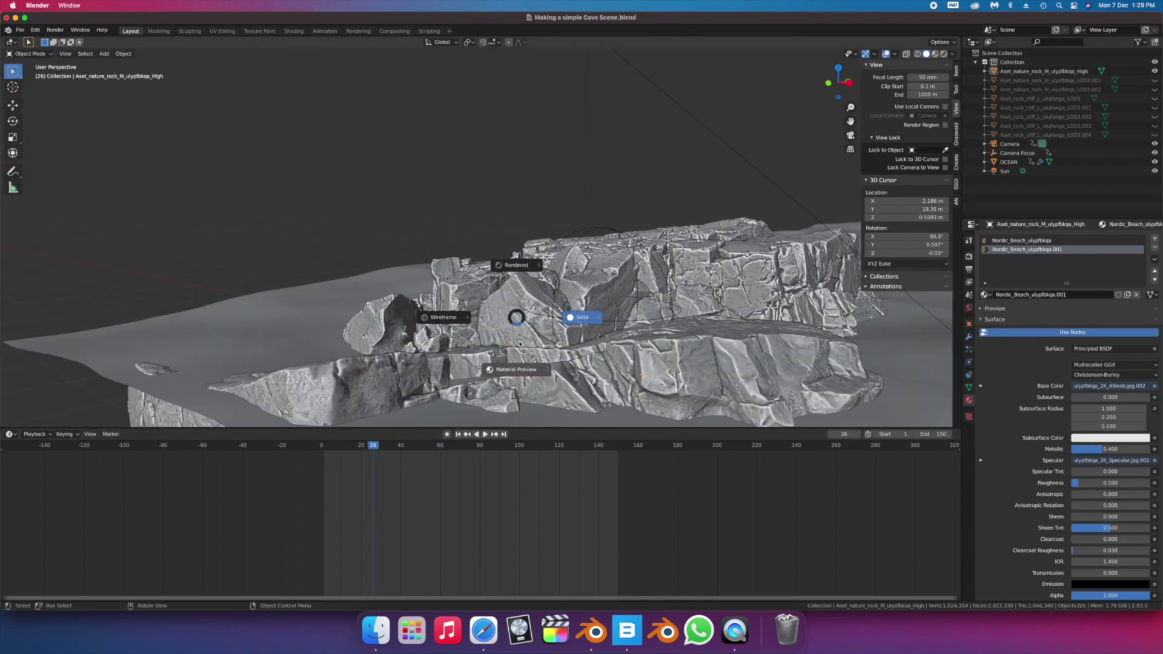
left_click(519, 344)
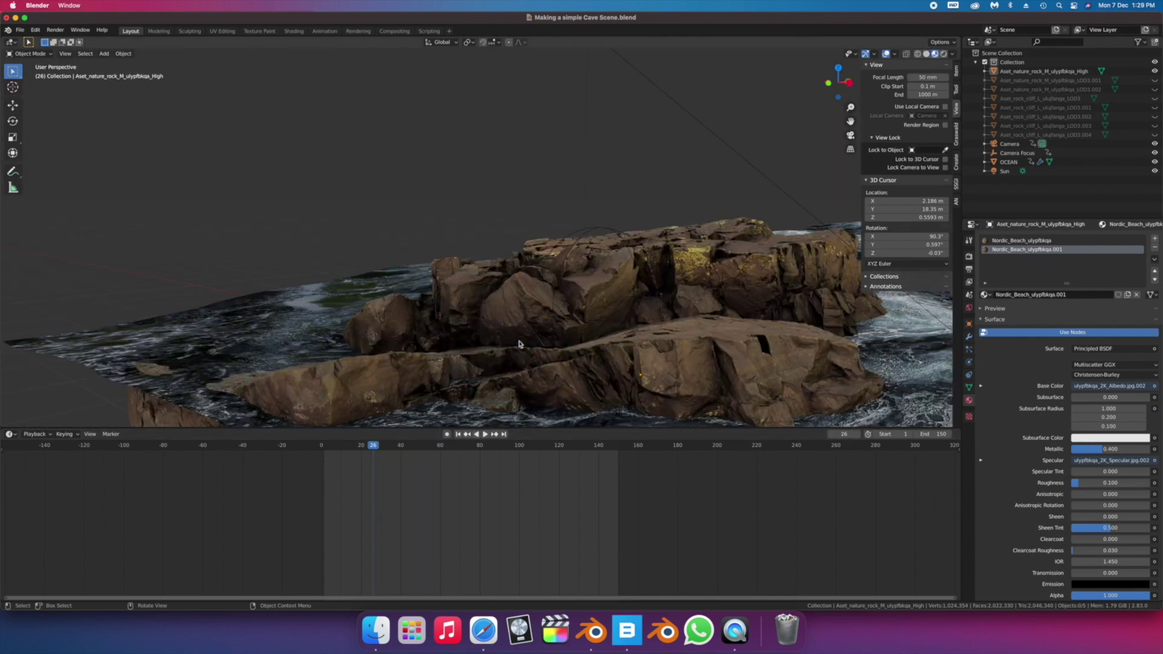
scroll(560, 309, "up", 5)
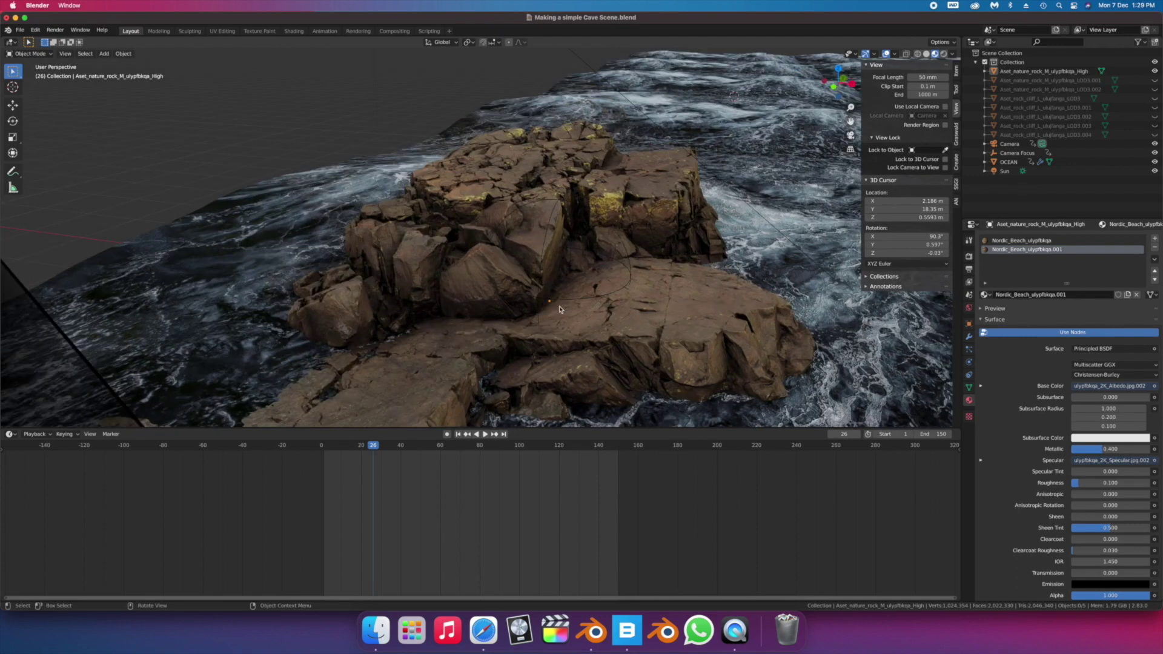
scroll(559, 309, "left", 5)
scroll(559, 310, "up", 5)
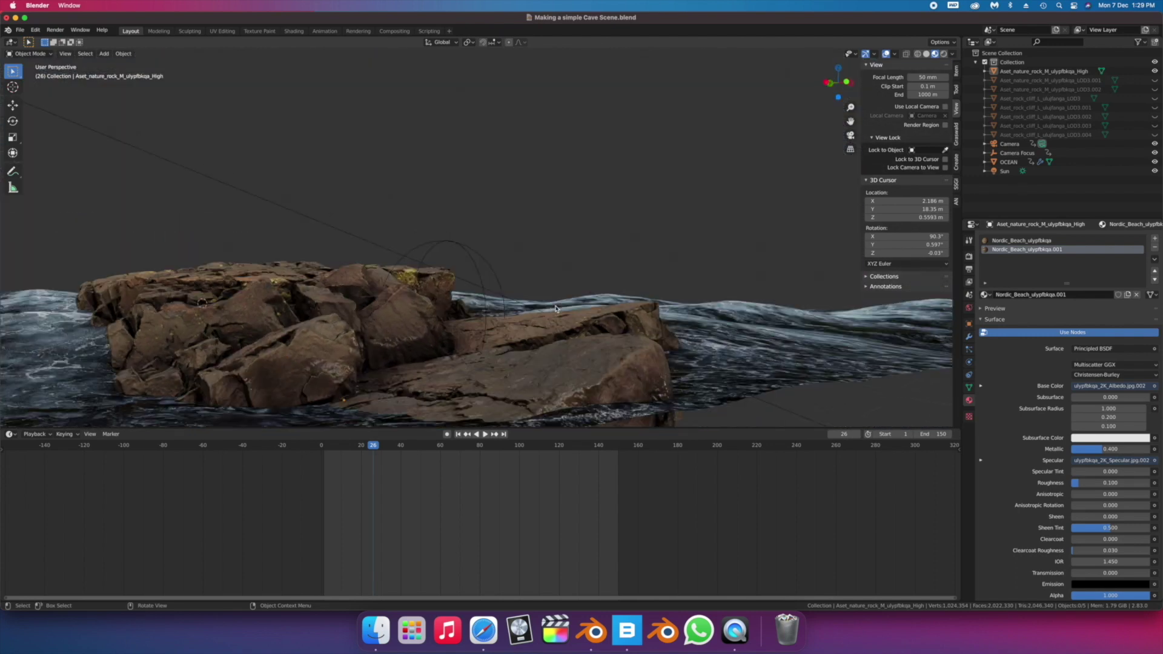
key("z")
left_click(632, 302)
left_click(850, 134)
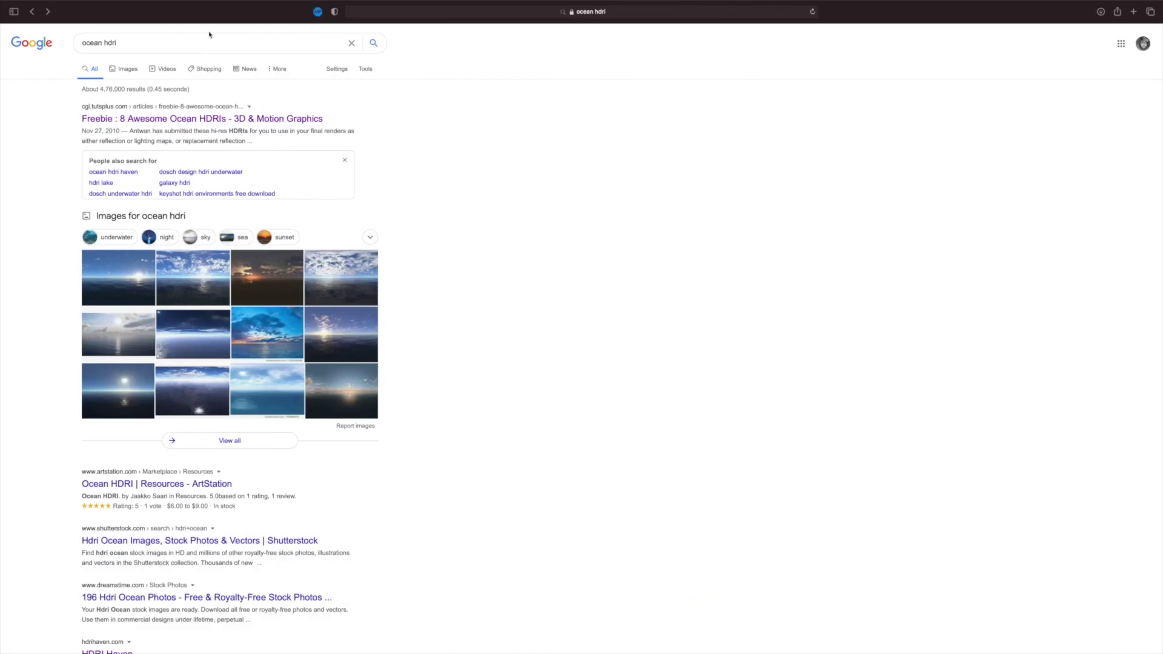
- Search Google Images for "island PNG" and open image results as candidates for a distant background
left_click(83, 43)
key("super+a")
key("BackSpace")
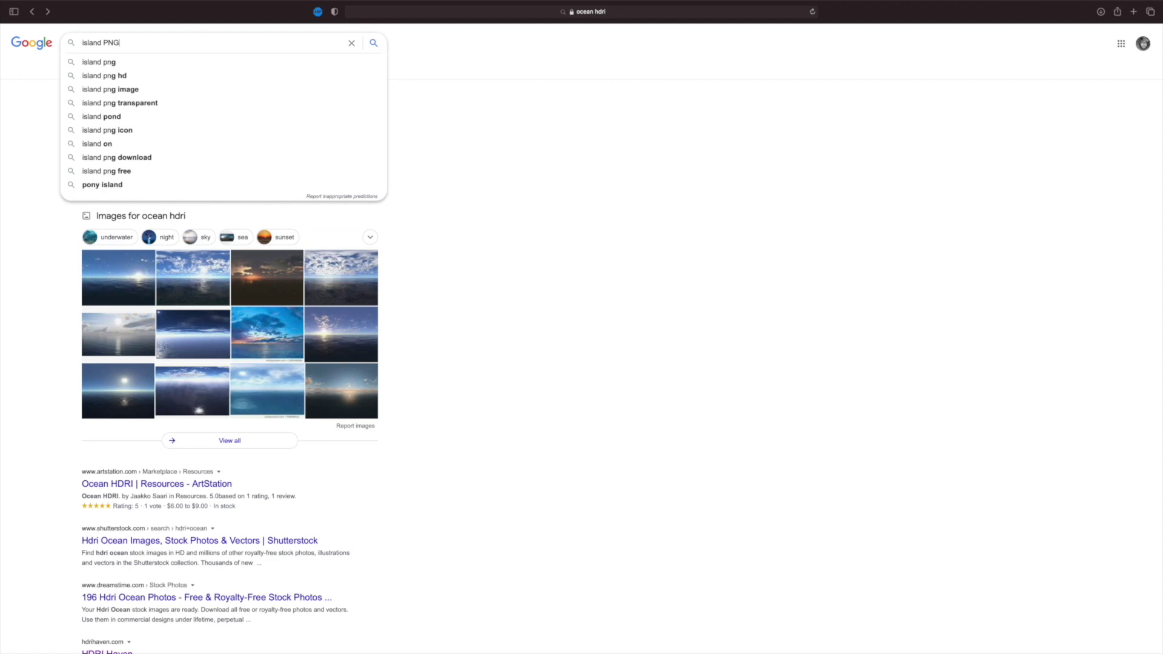
key("Return")
left_click(133, 68)
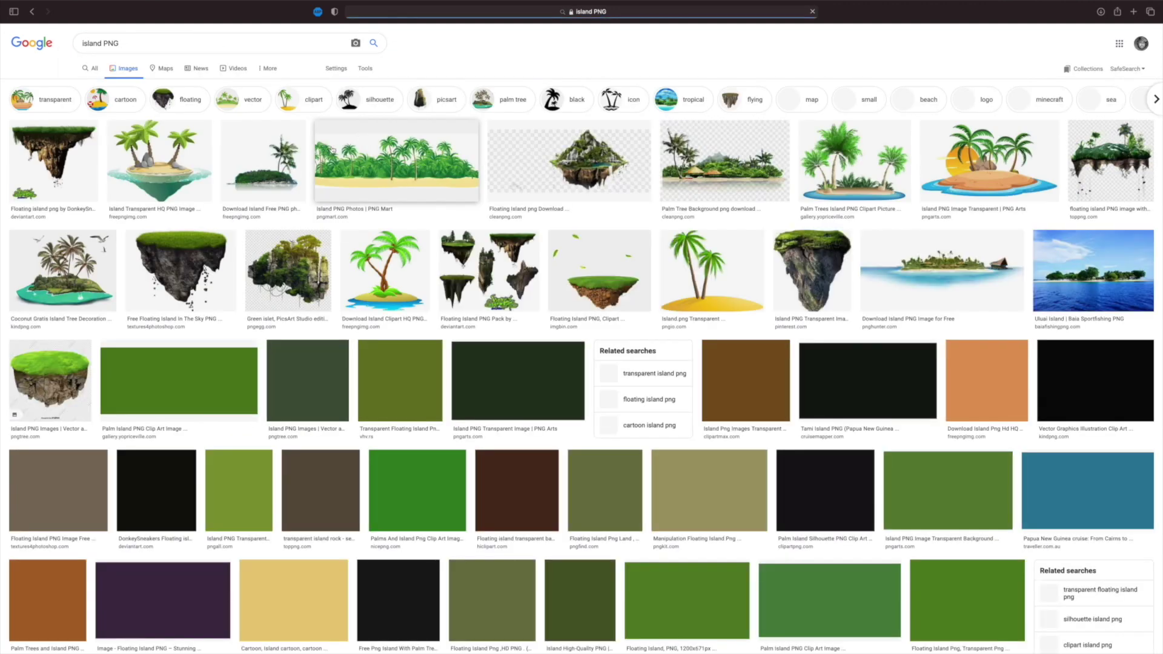
left_click(539, 186)
left_click(410, 308)
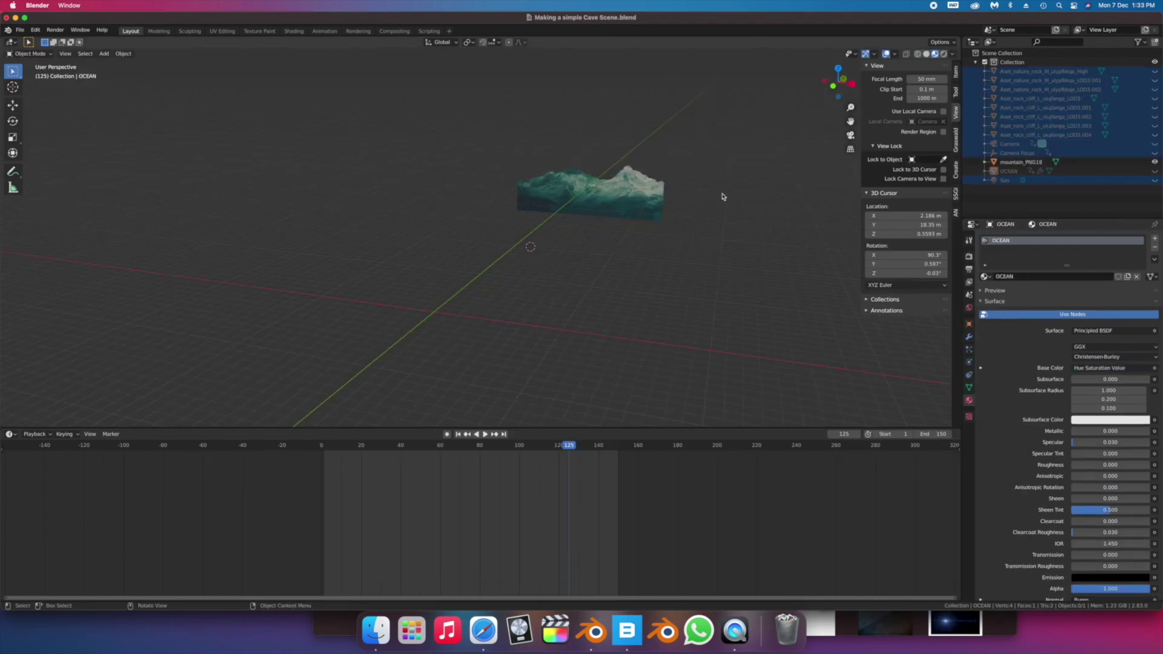
- Show the mountain_PNG18 plane's object material nodes in the Shading workspace and move its image texture node away from the Principled BSDF
middle_click_drag(723, 197, 726, 223)
left_click(616, 270)
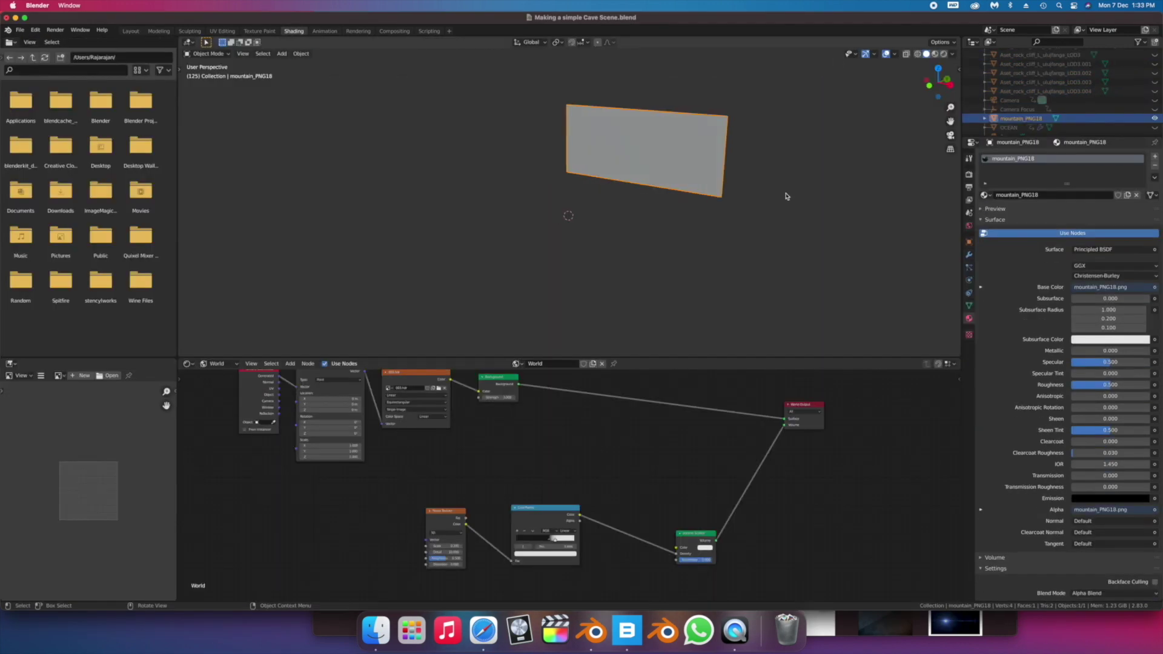
left_click(781, 195)
middle_click_drag(714, 206, 782, 182)
middle_click_drag(424, 424, 434, 471)
left_click(220, 364)
left_click(217, 376)
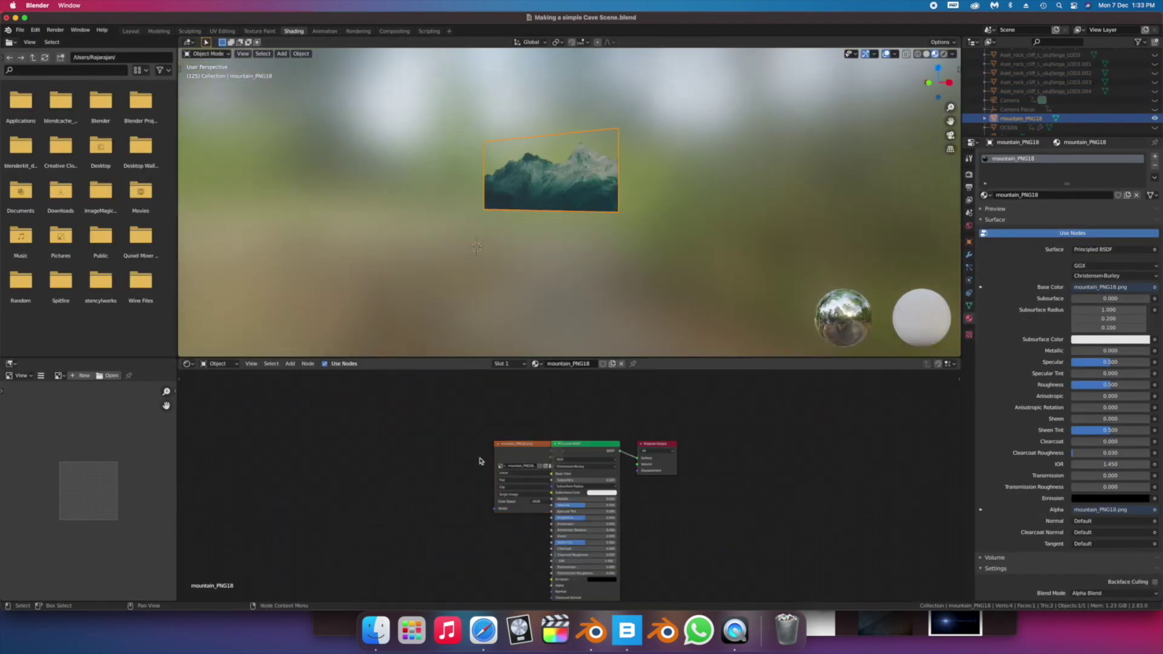
left_click_drag(514, 443, 284, 434)
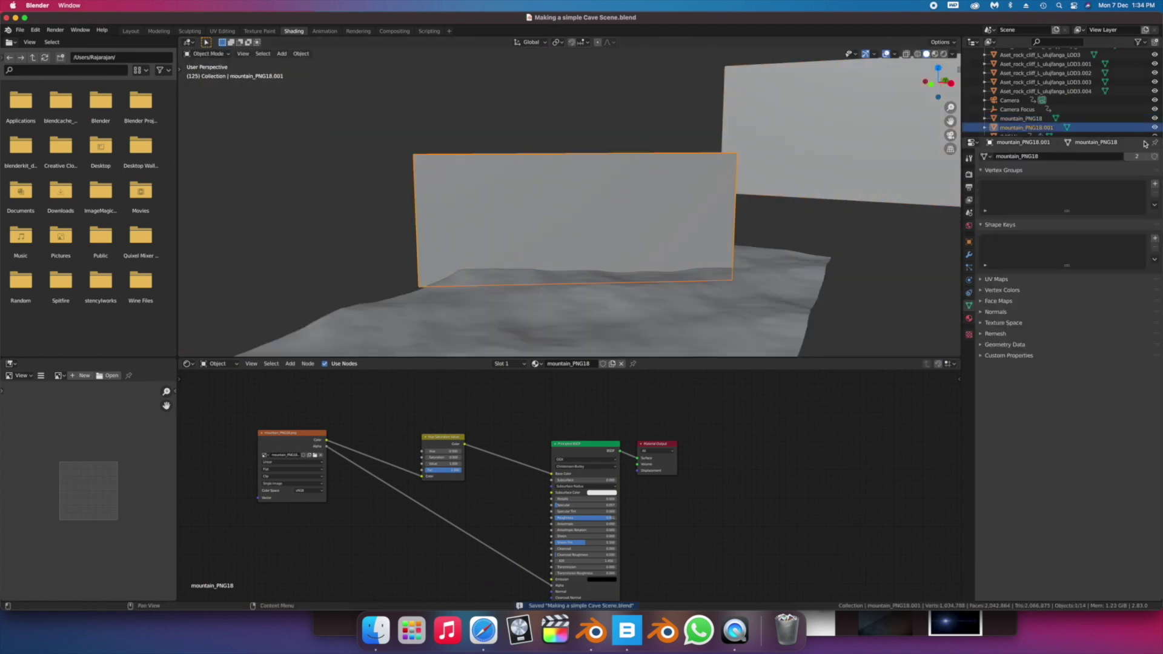
- Rotate the duplicate mountain plane mountain_PNG18.001 by about 26 degrees beyond the cave opening and return to solid shading
key("Tab")
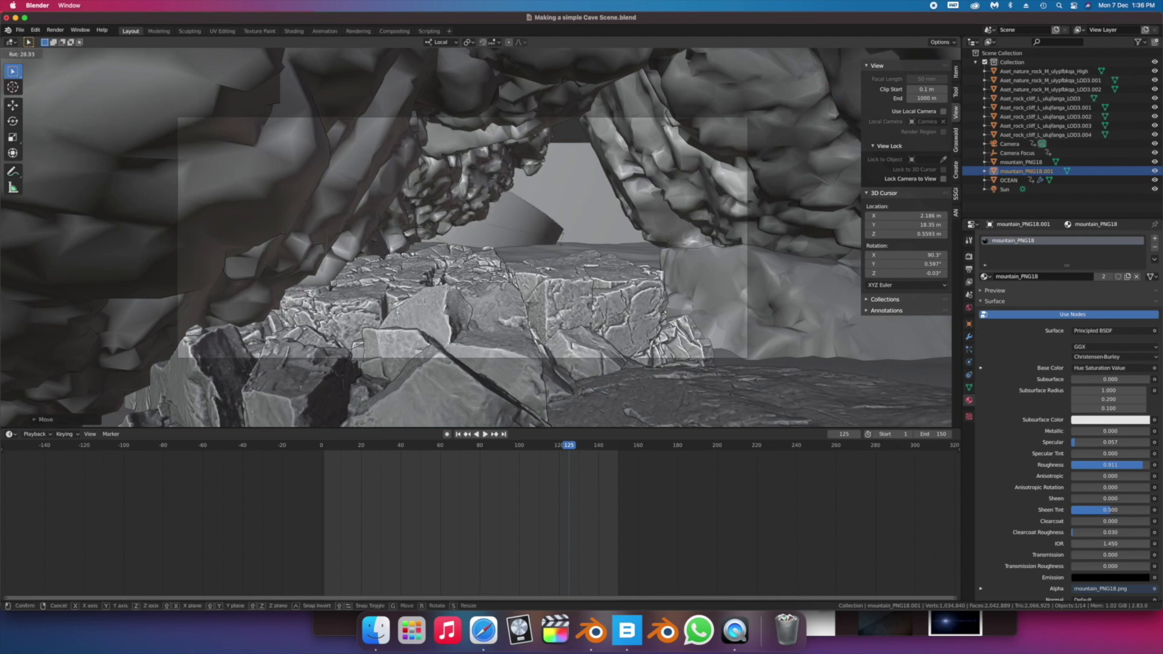
left_click(600, 166)
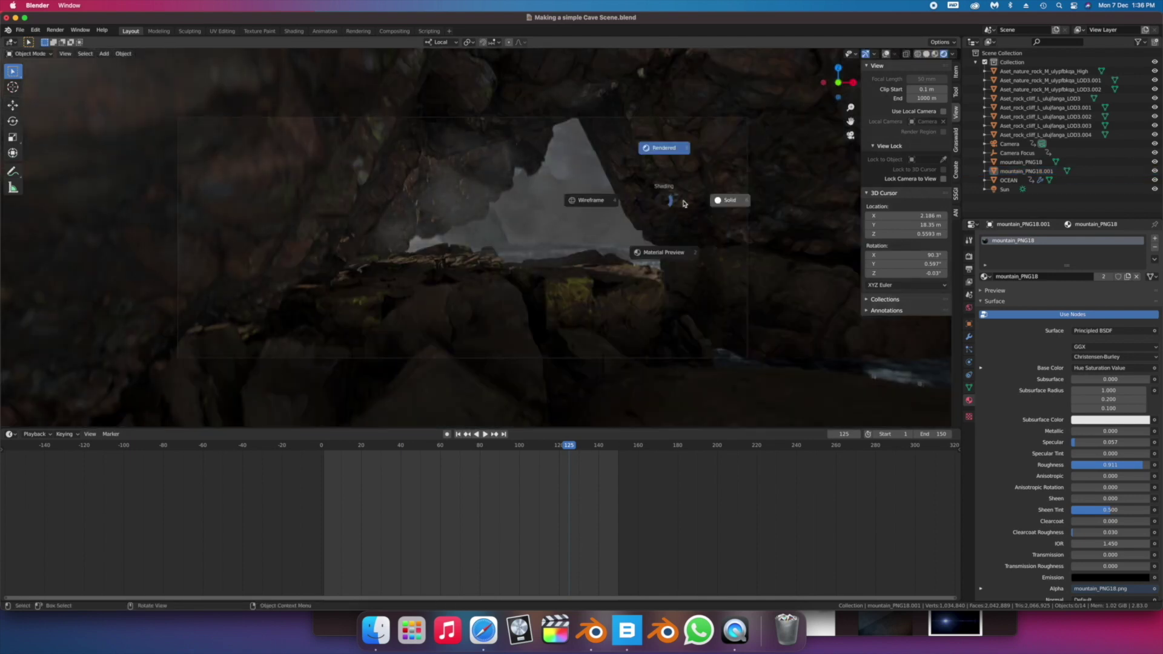
left_click(683, 204)
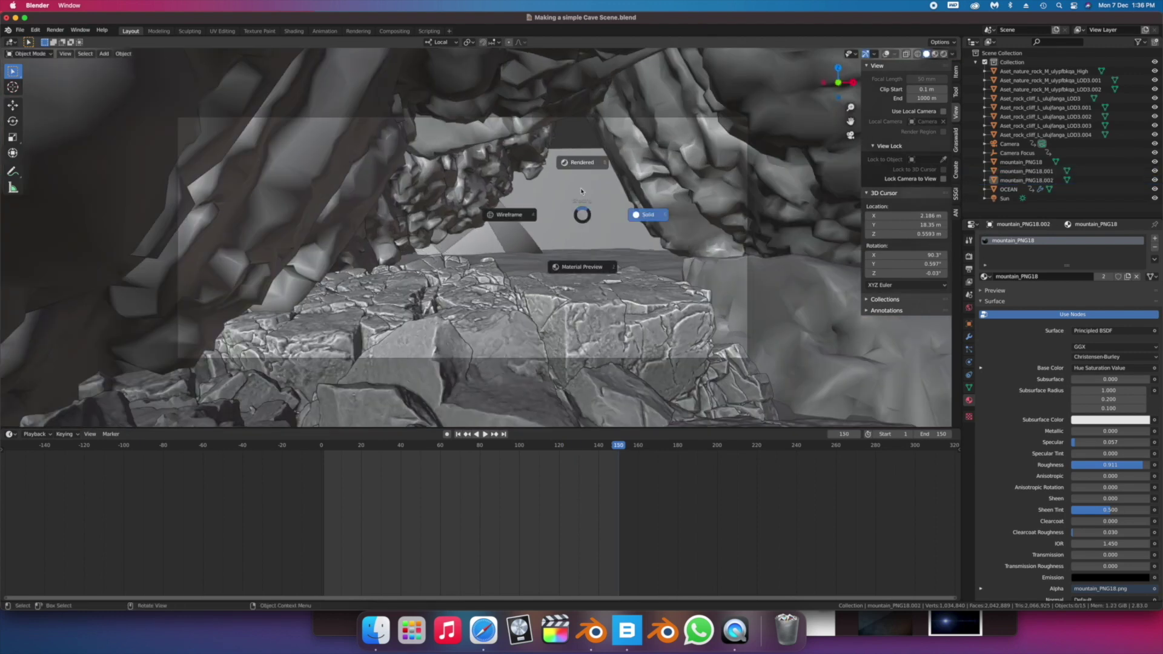
- Preview the cave with its mountain backdrop in rendered shading, play the animation and save the file
left_click(582, 192)
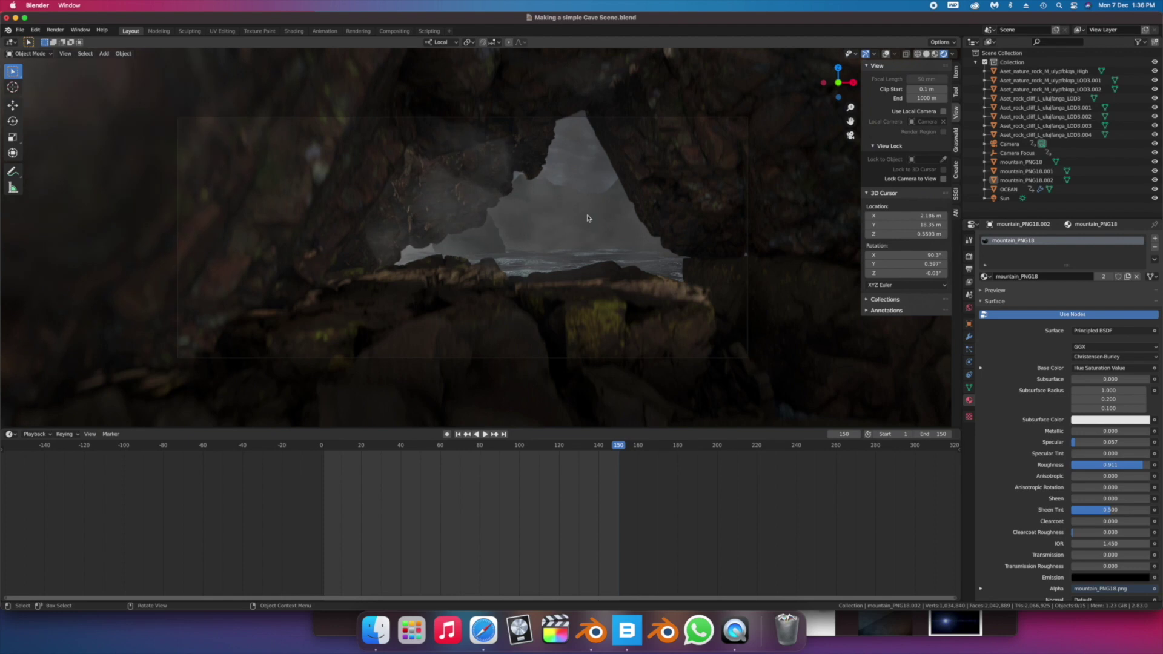
left_click(624, 220)
key("space")
key("super+s")
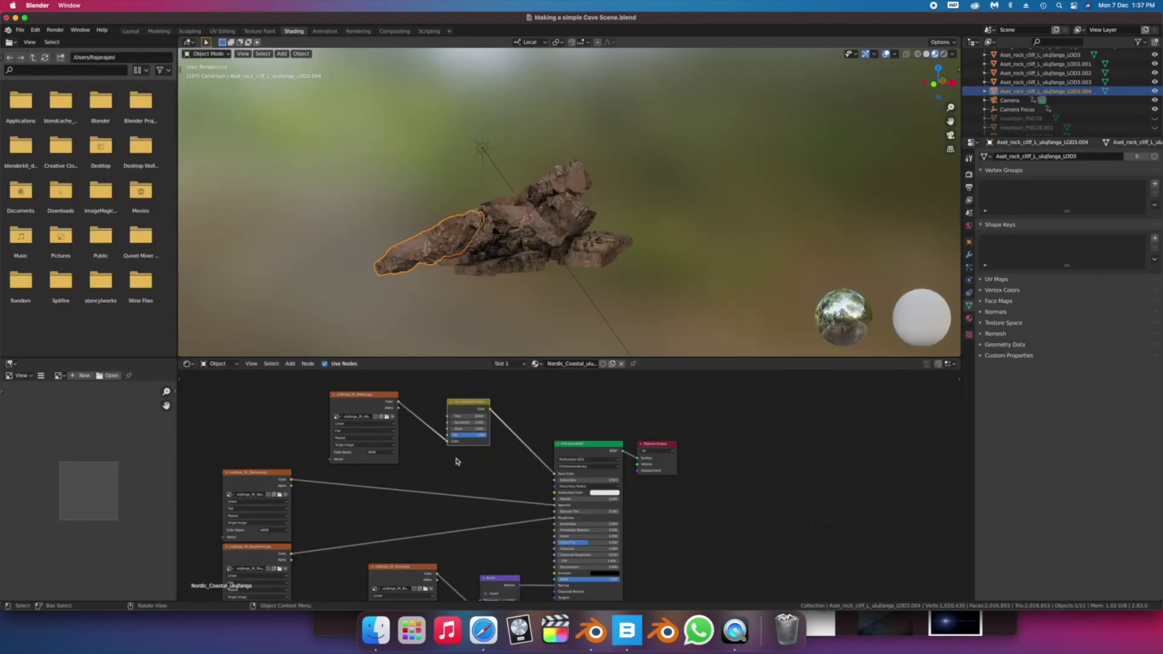
- Lower the saturation in the cliff material's Hue Saturation Value node and add a Hue Saturation Value node to the lower brown rock's material
left_click(478, 423)
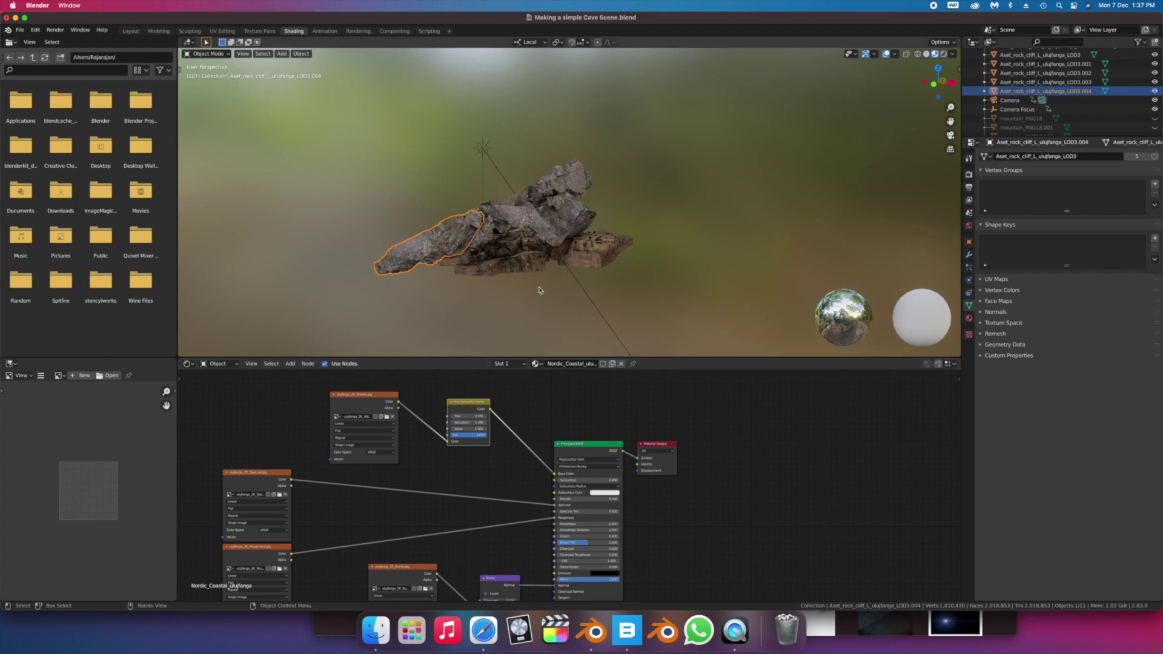
left_click(596, 253)
key("shift+a")
left_click(526, 396)
type("hue")
left_click(564, 414)
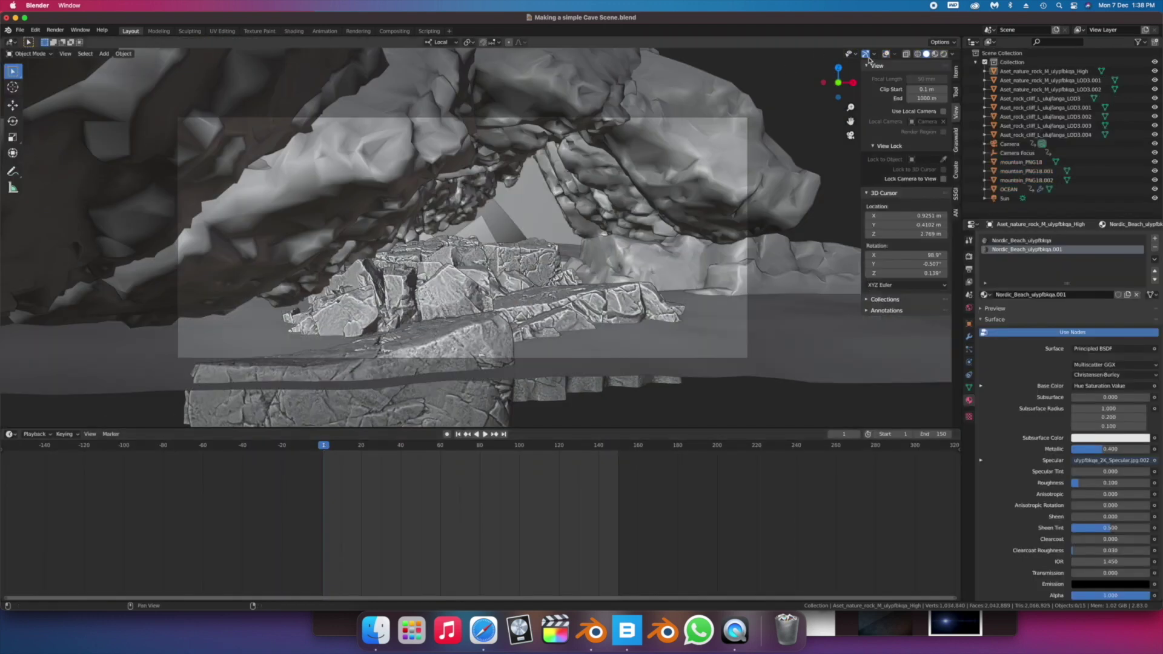
- Play the cave animation through the camera in solid shading
key("space")
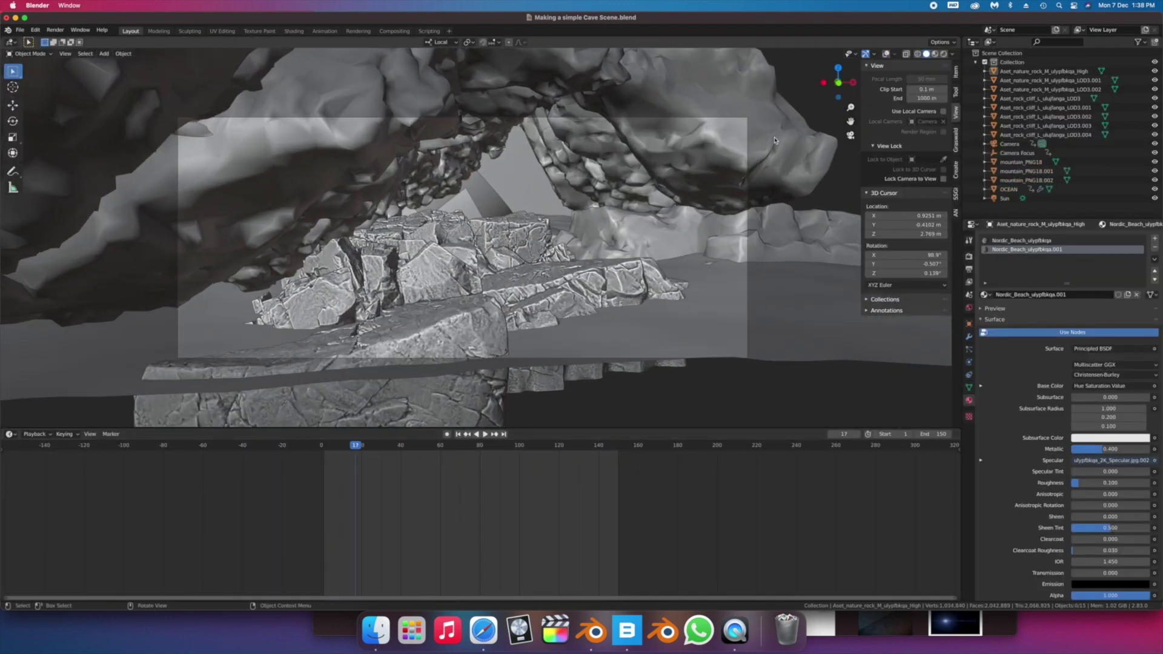
left_click(778, 117)
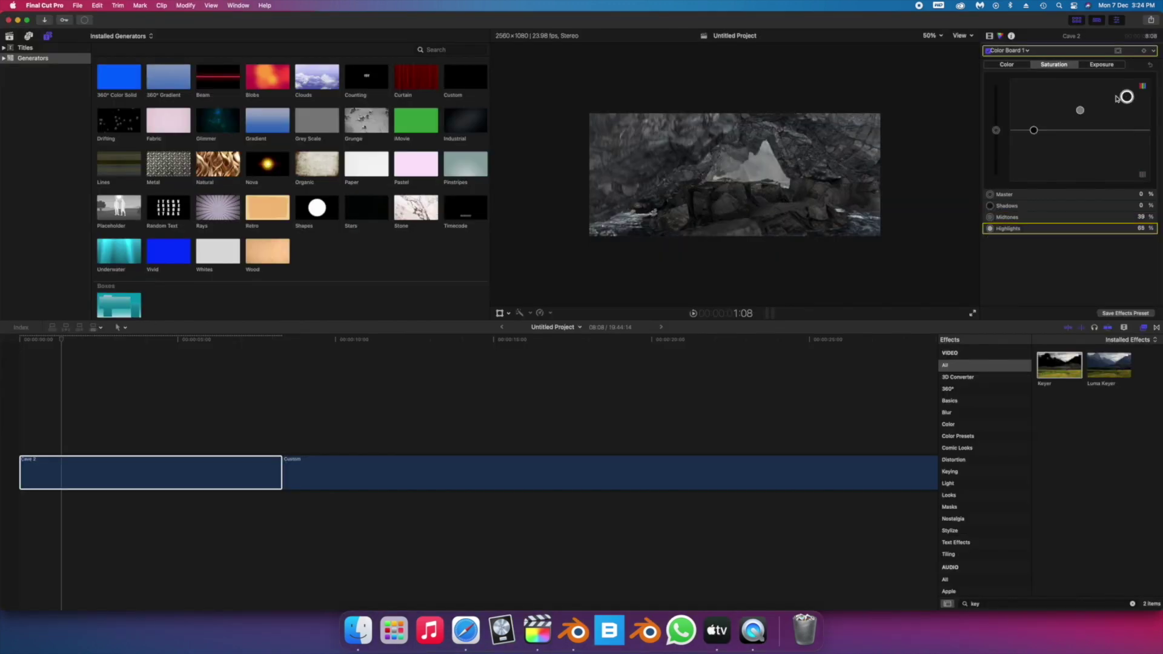
- In Final Cut Pro, tint the Cave 2 clip's midtones blue at 210° and place the green-screen rain clip from Downloads above it
left_click_drag(1125, 97, 1086, 124)
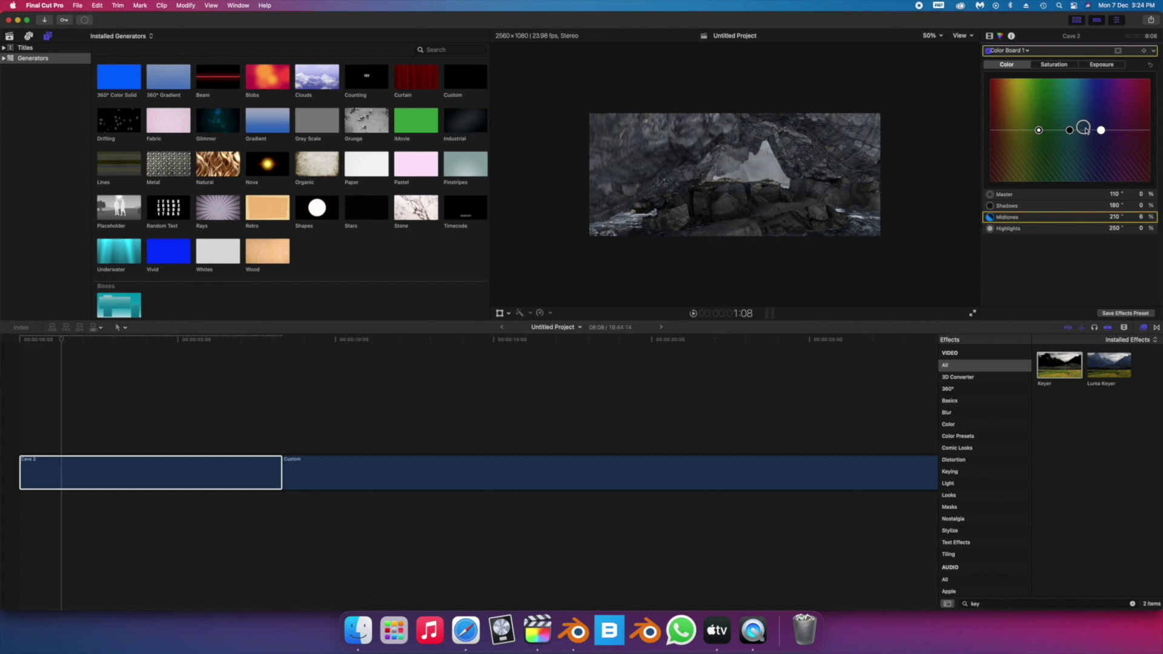
left_click(358, 630)
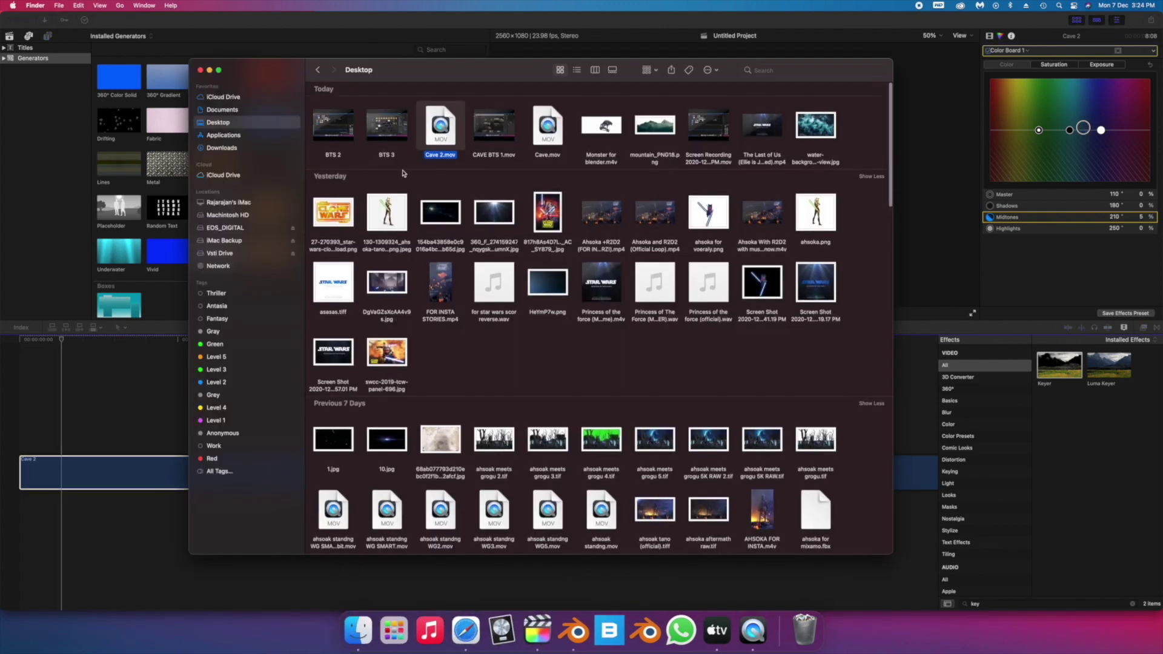
left_click(257, 148)
left_click_drag(341, 228, 49, 441)
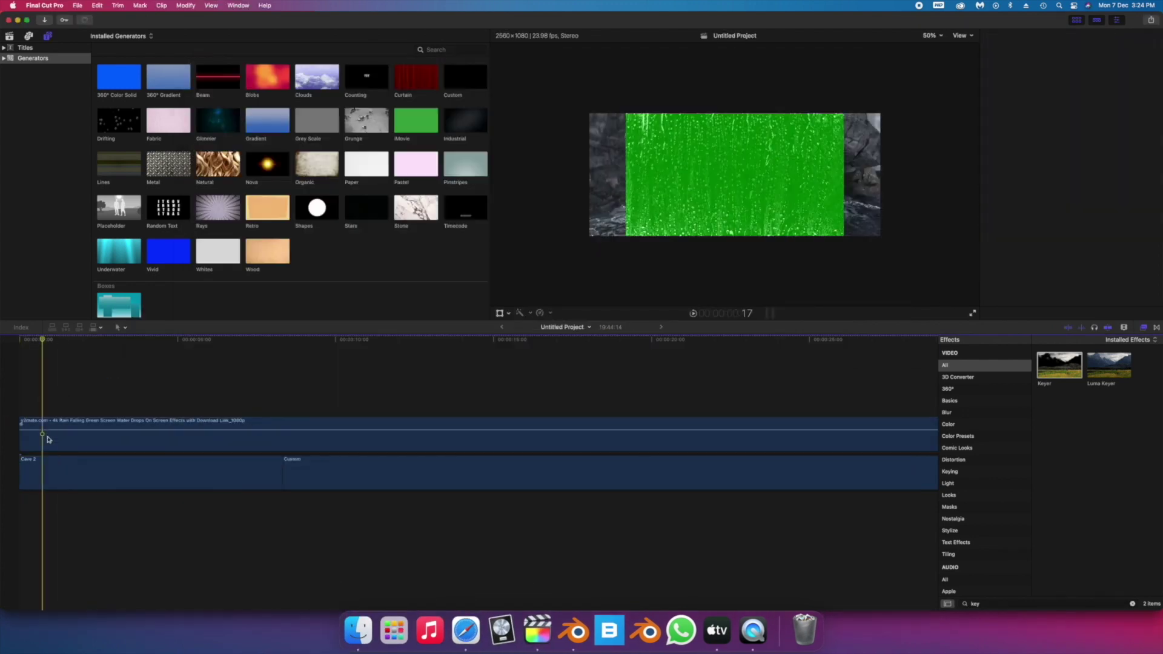
- Apply the Keyer effect to the green-screen rain clip and activate the Transform tool for it
left_click(49, 441)
left_click(990, 37)
double_click(1058, 365)
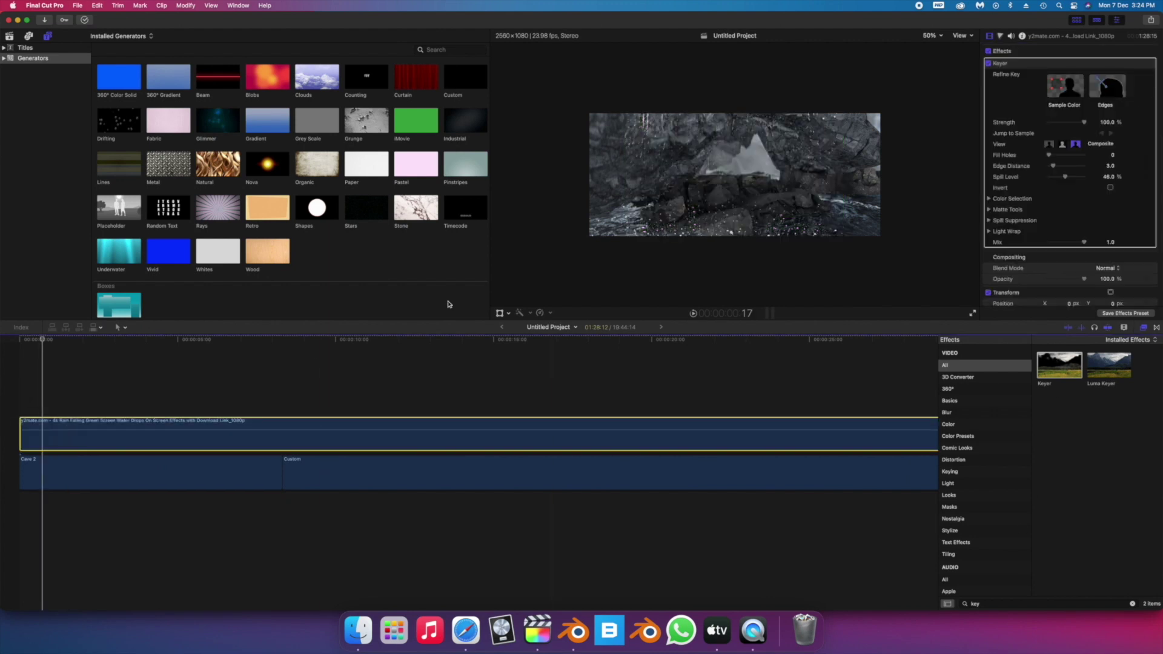
left_click(499, 314)
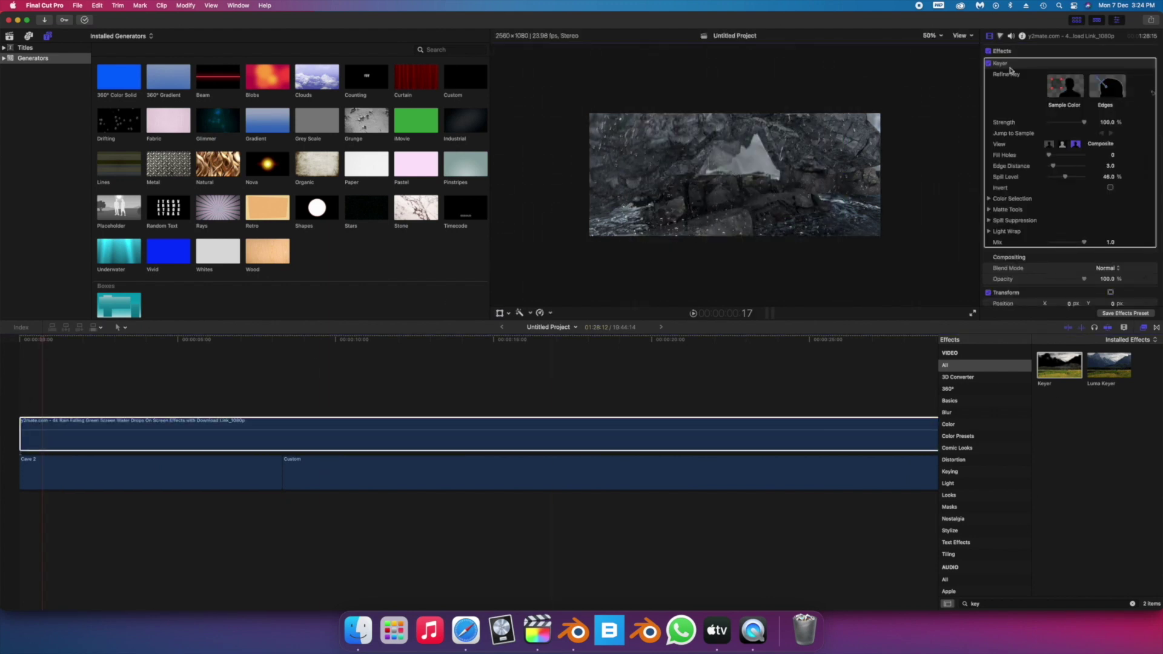
- Cut the rain clip at the end of Cave 2, delete the excess part and play the sequence
key("super+b")
left_click(311, 447)
key("BackSpace")
key("space")
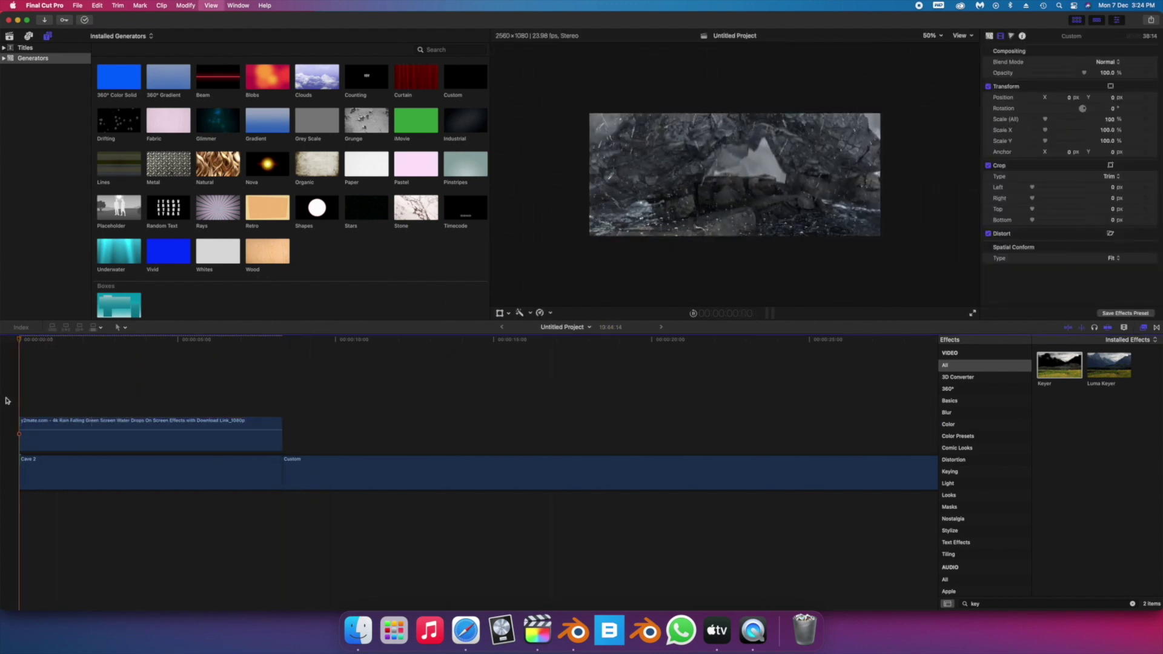
- Set the rain clip's opacity to 27% and play the result
left_click(86, 436)
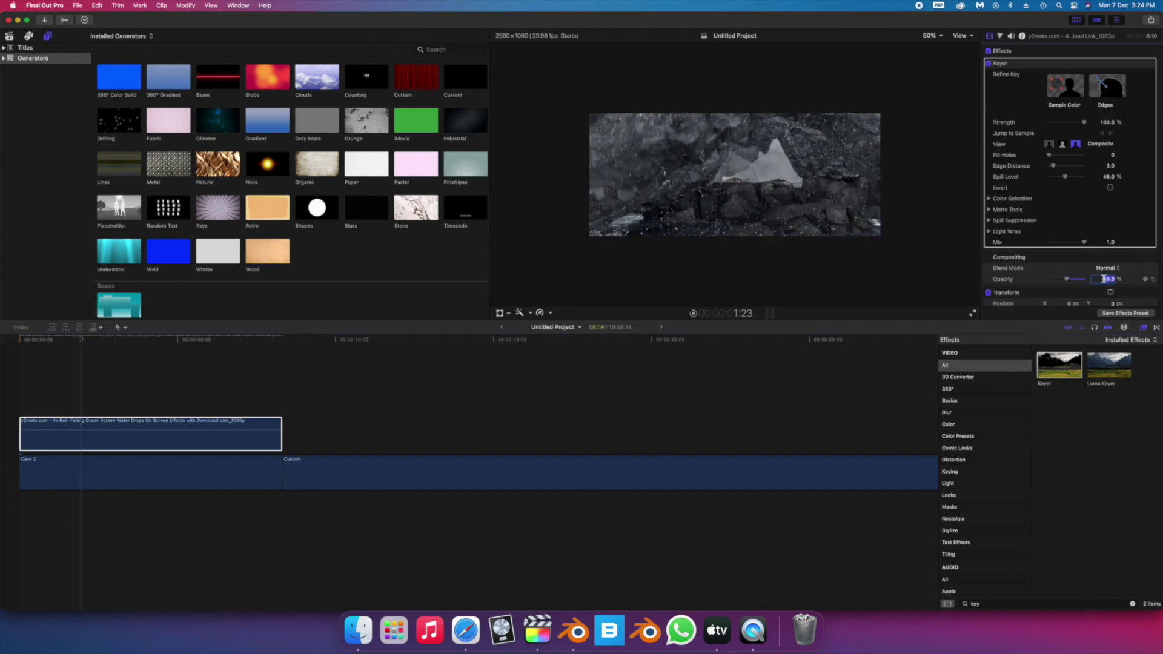
type("27")
key("Return")
key("space")
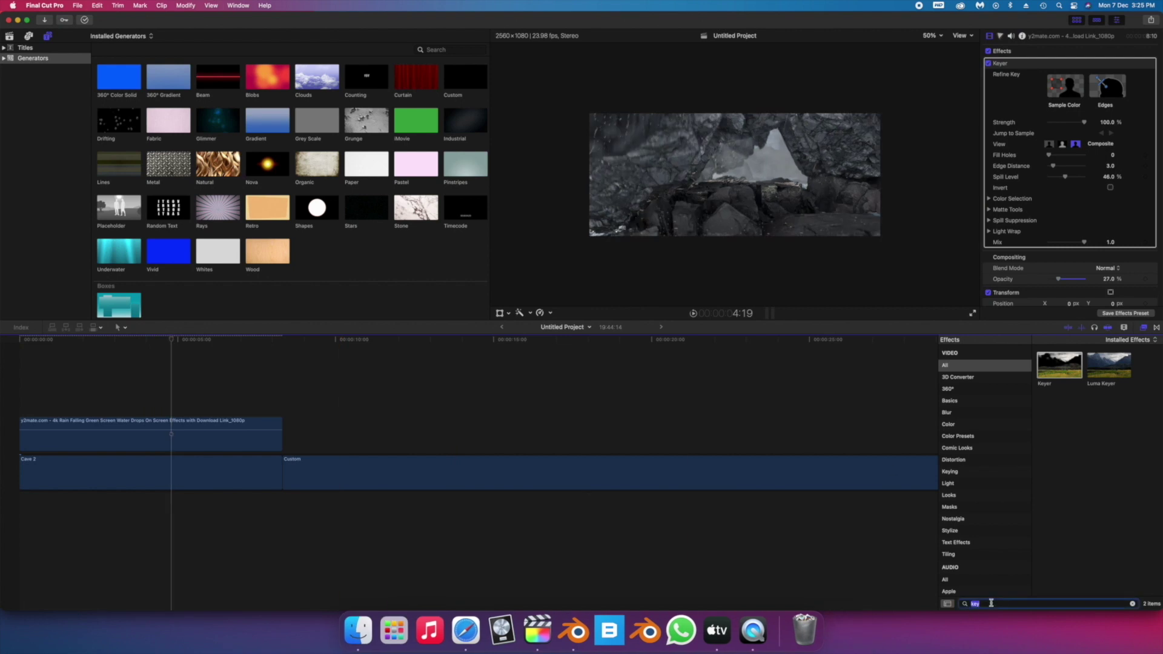
- Apply Lens Distortion 02 to the Cave 2 clip, setting Amount and Wriggle Amount to 0 and reducing the RGB Split
type("lens")
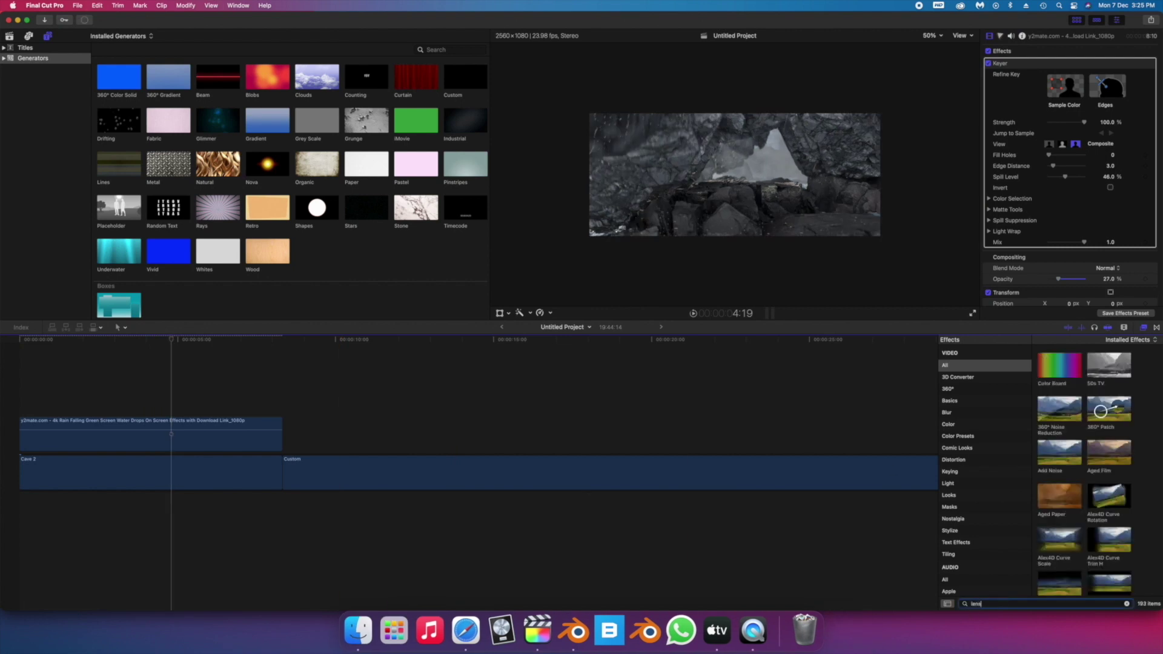
left_click_drag(1060, 365, 136, 464)
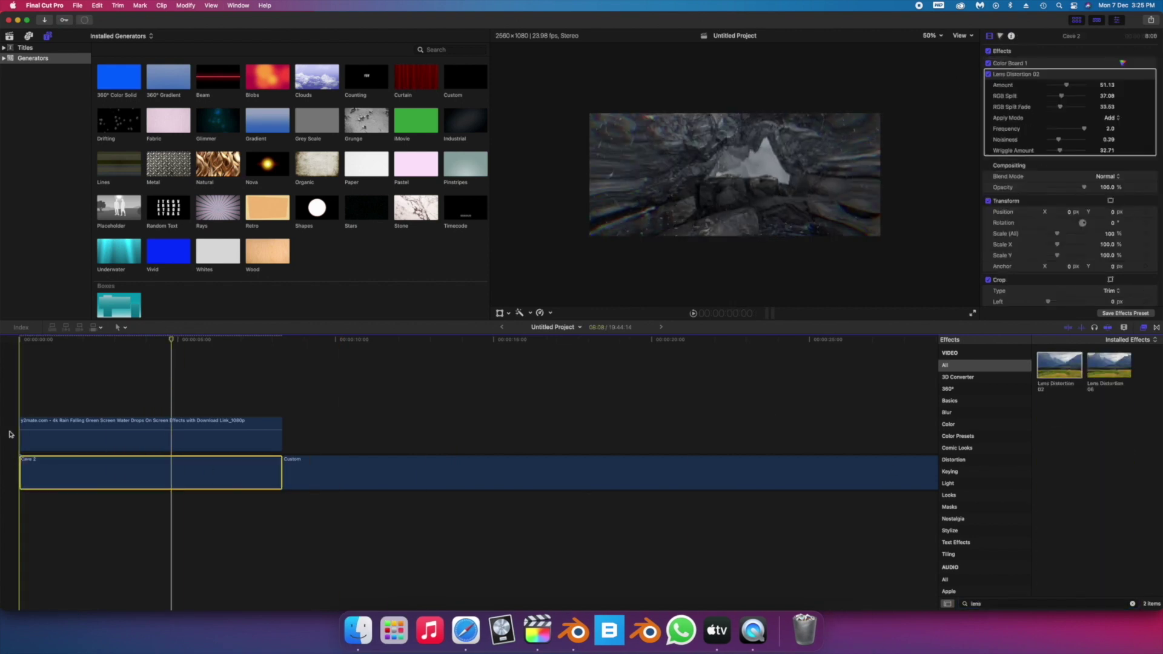
key("space")
left_click_drag(1066, 85, 1038, 91)
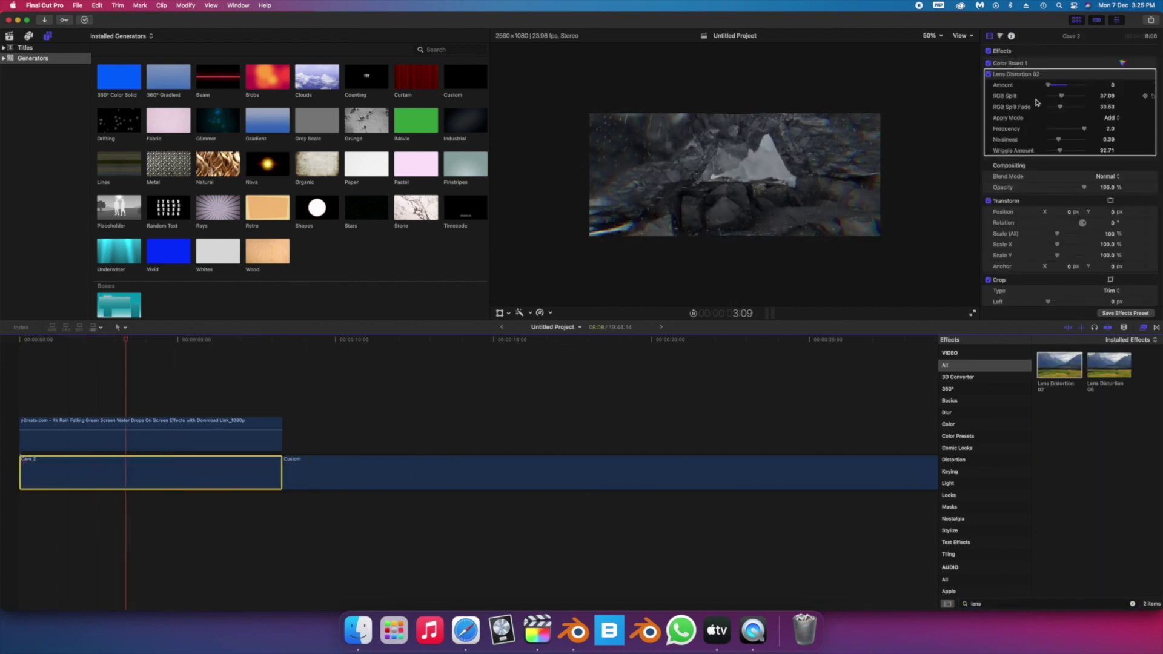
left_click(1045, 151)
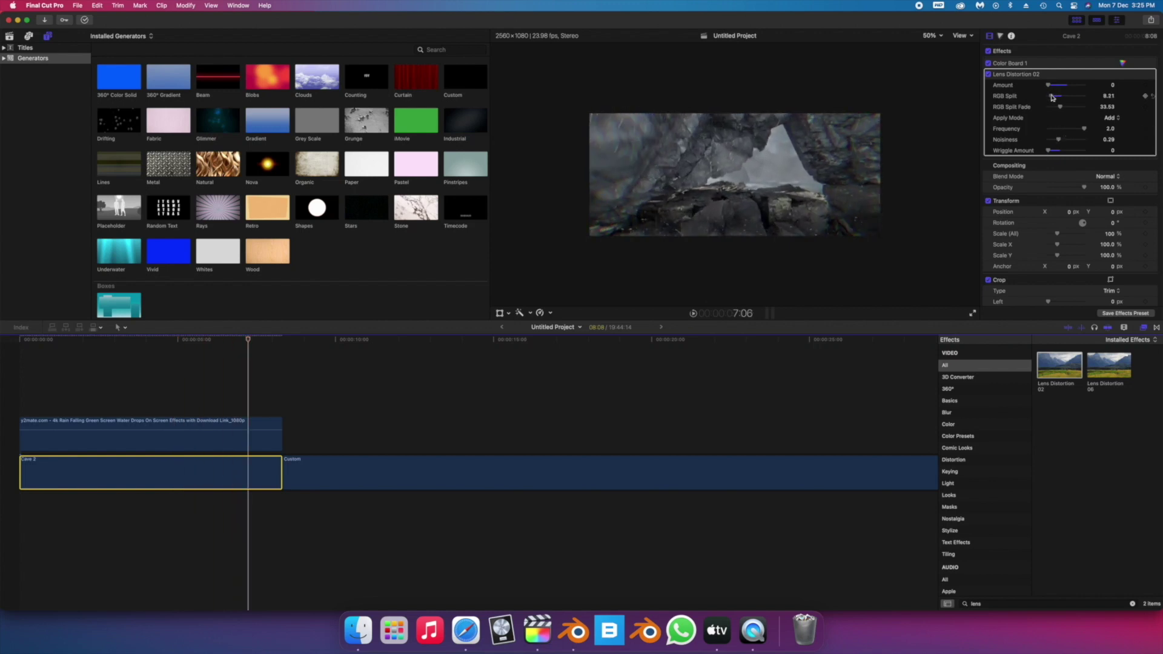
- Search the effects for "vign", try the Vignette effect on the Cave 2 clip, and undo it
double_click(976, 604)
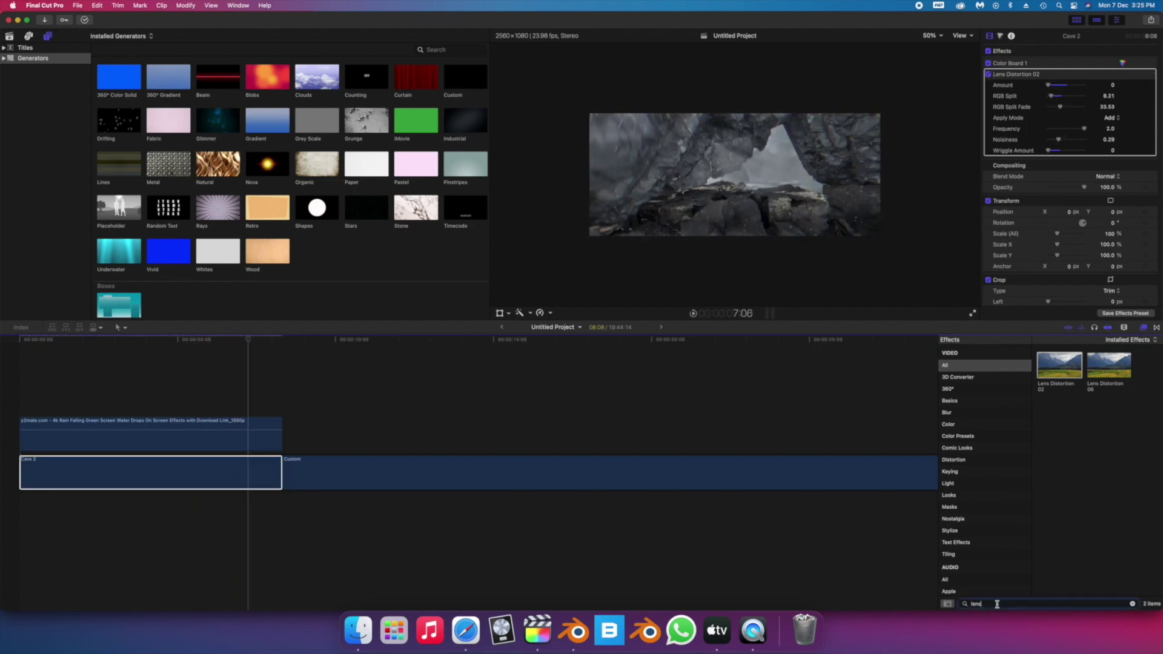
type("vign")
left_click_drag(1059, 366, 180, 467)
key("super+z")
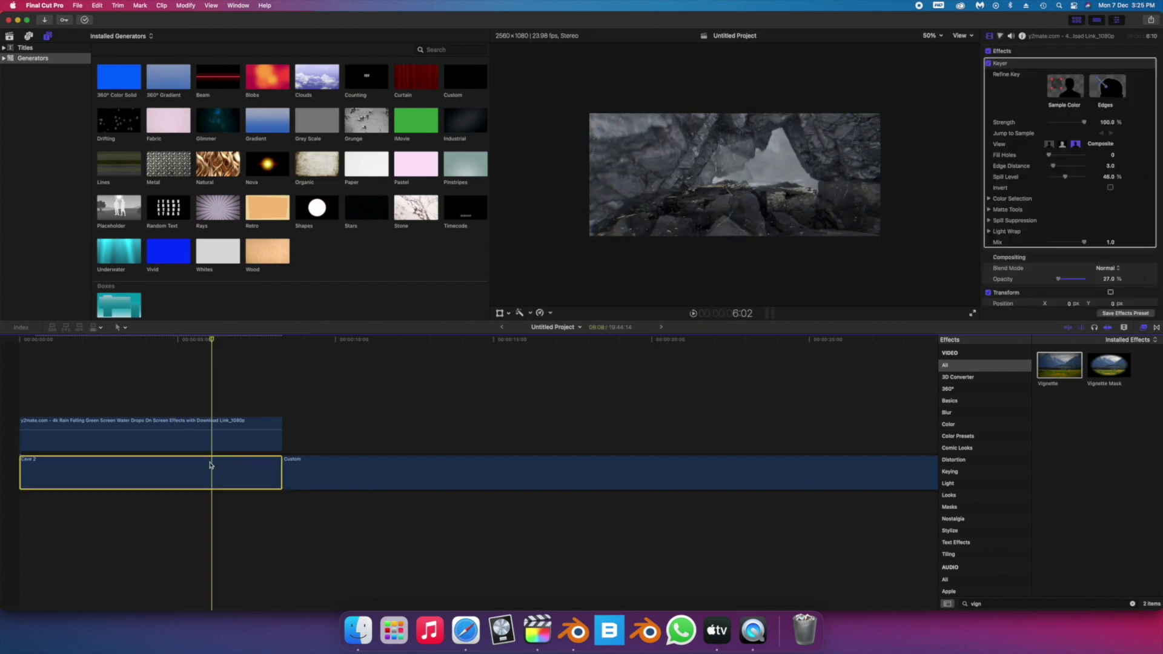
- Combine the rain clip and the Cave 2 clip into one compound clip
left_click(198, 436)
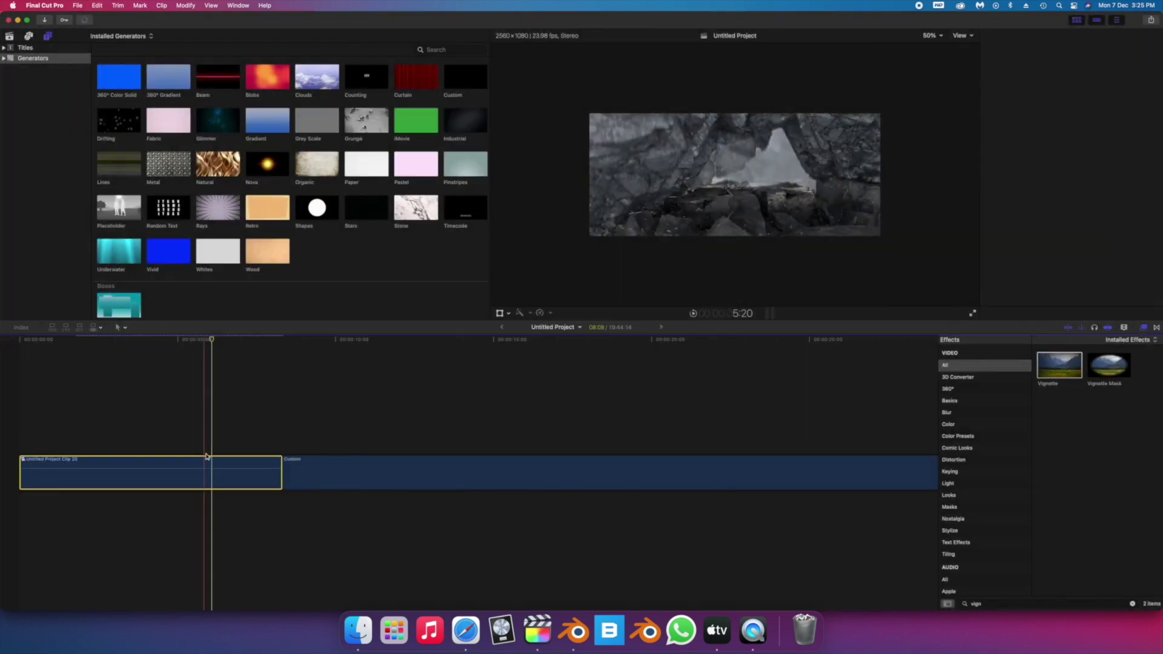